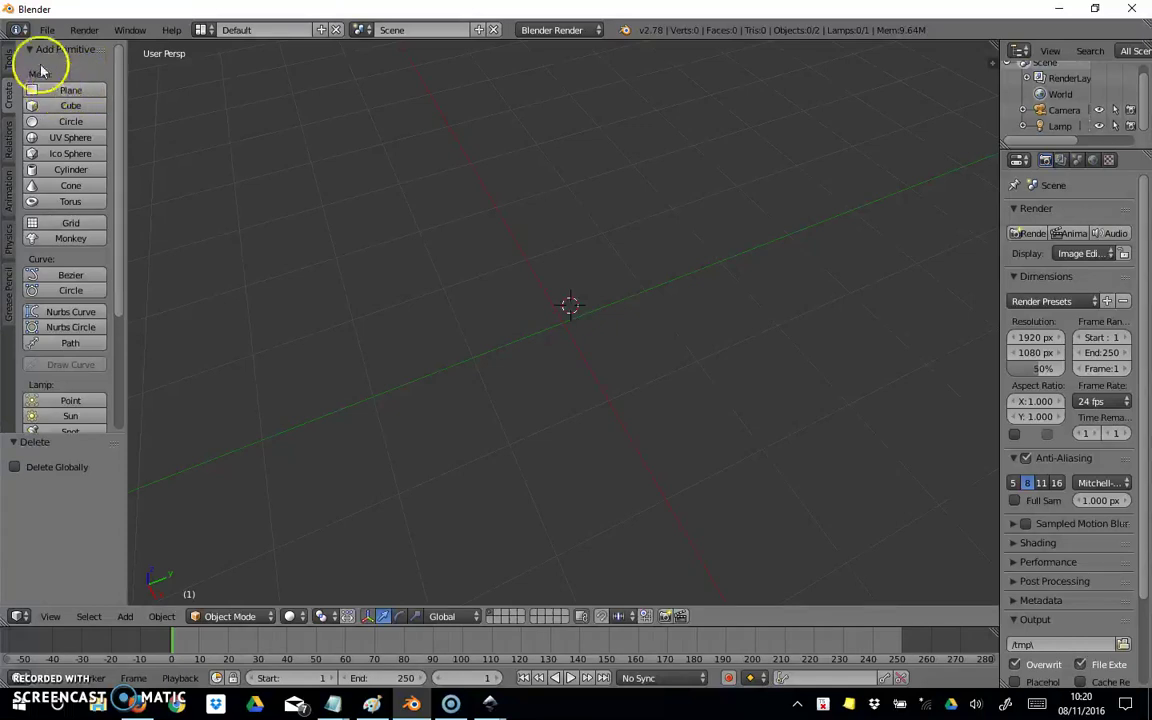
Step: Add a plane at the 3D cursor and enter Edit Mode with the mesh editing tools shown
left_click(50, 93)
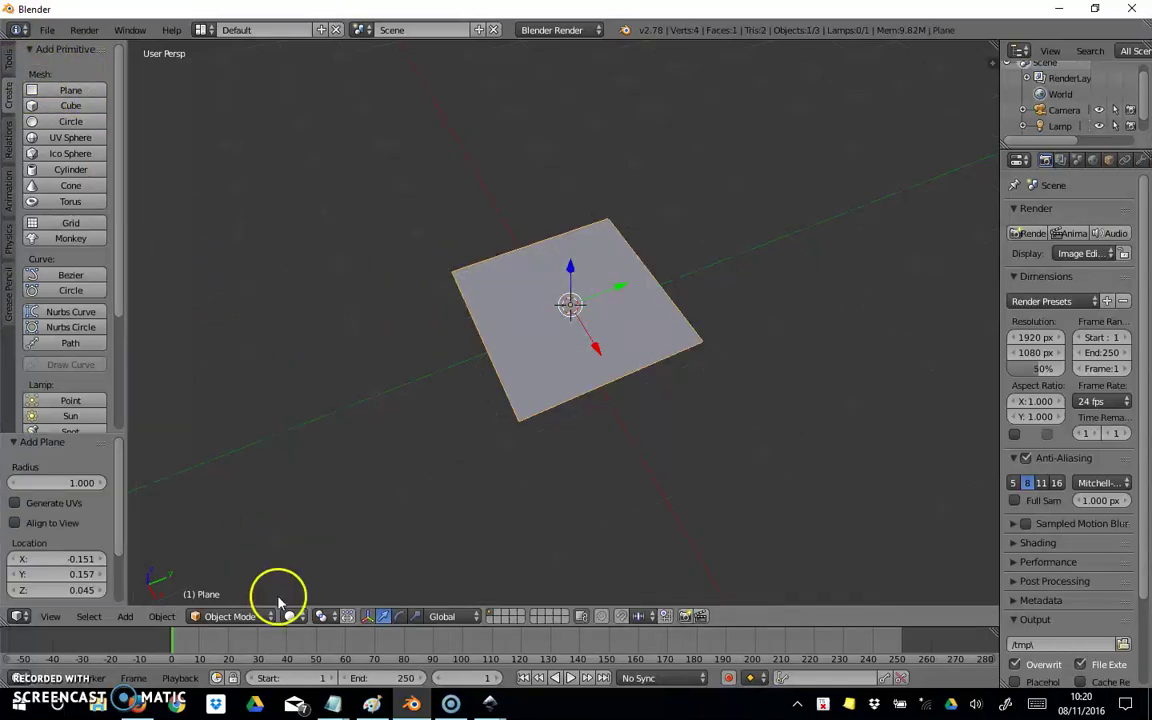
left_click(250, 614)
left_click(243, 582)
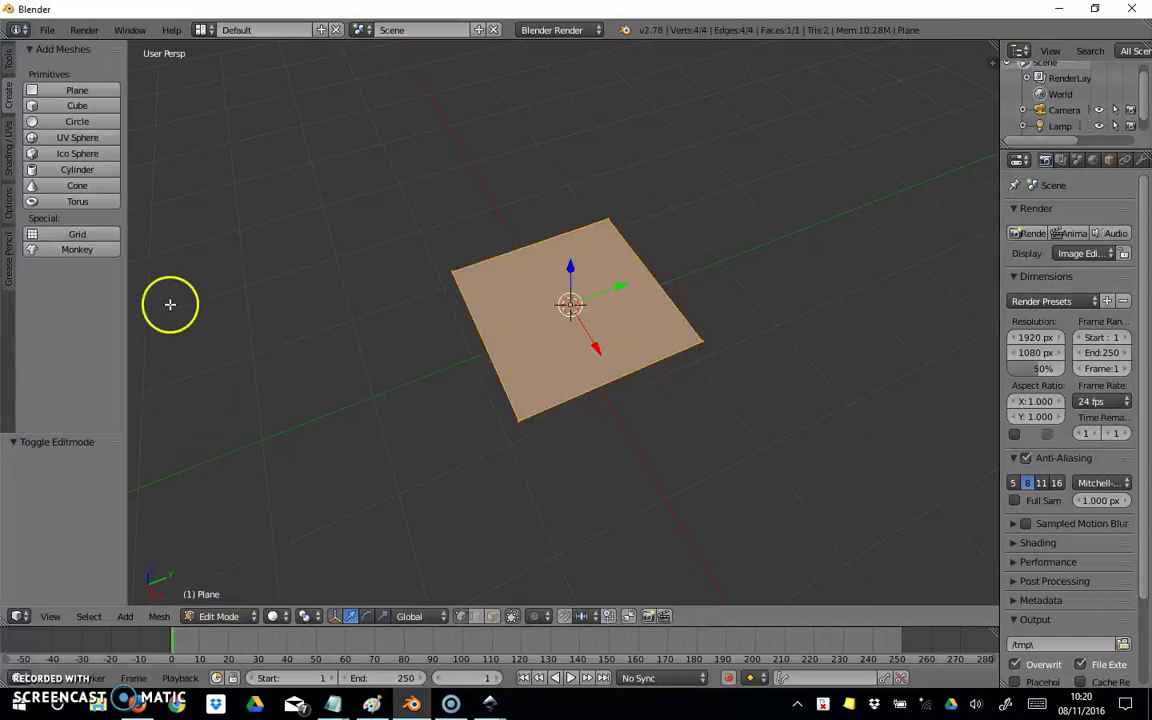
left_click(6, 63)
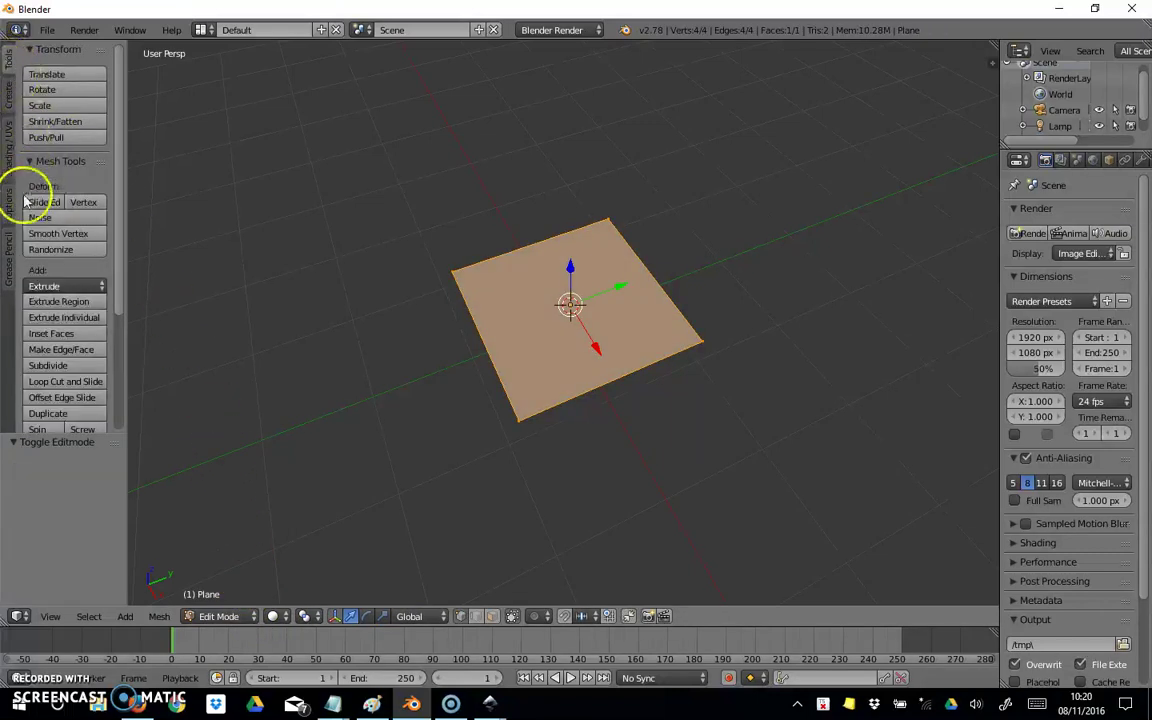
Step: Raise the plane about 0.14 along Z and extrude its face upward by about 0.89 to form a block
mouse_move(570, 267)
left_mouse_down()
mouse_move(568, 234)
mouse_move(565, 258)
left_mouse_up()
left_click(57, 302)
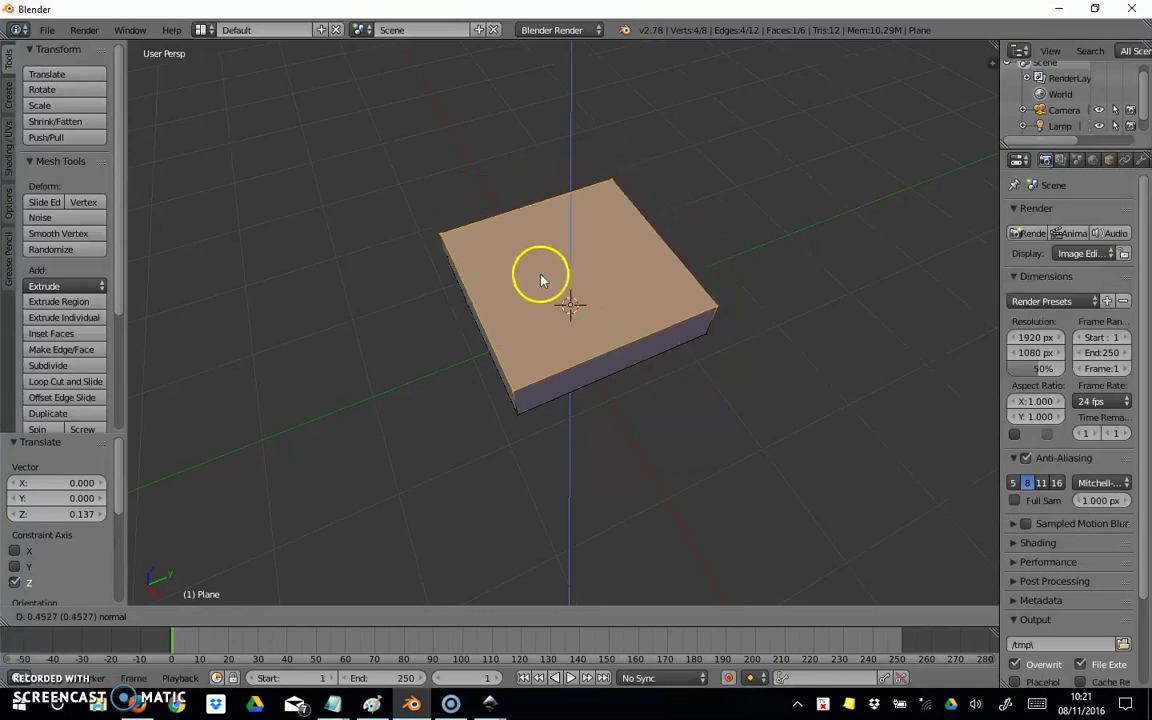
left_click(539, 241)
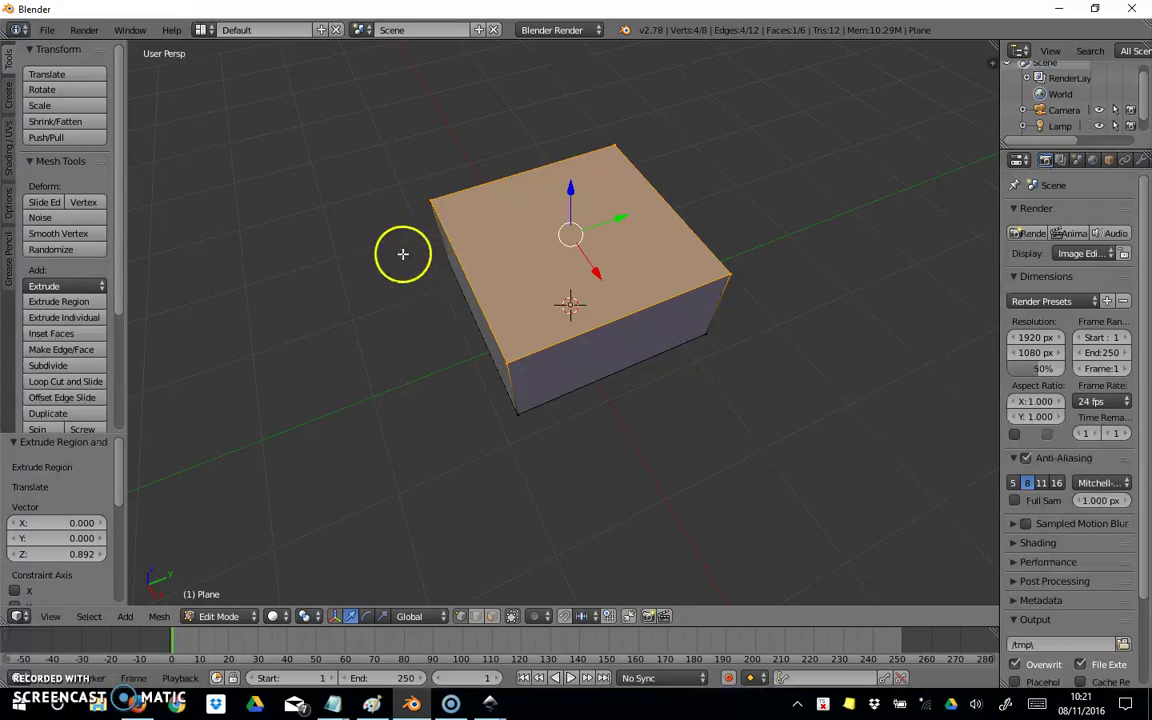
Step: Delete the block's top vertices, and delete the remaining plane in Object Mode
key("x")
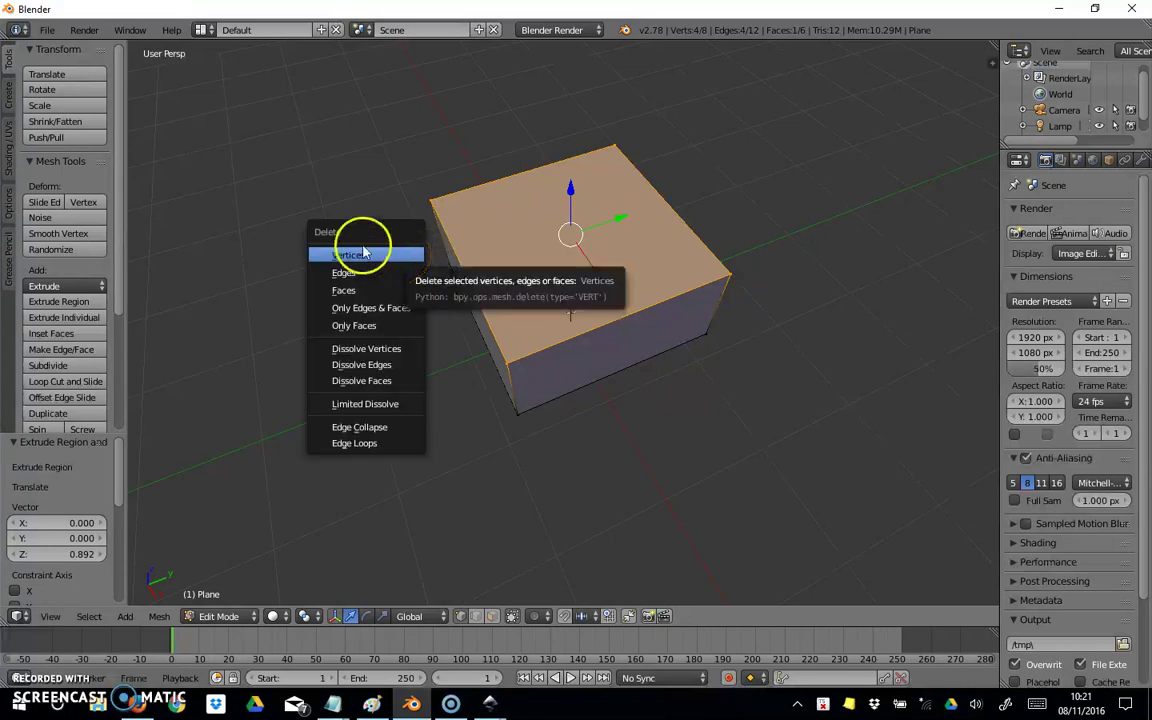
left_click(363, 254)
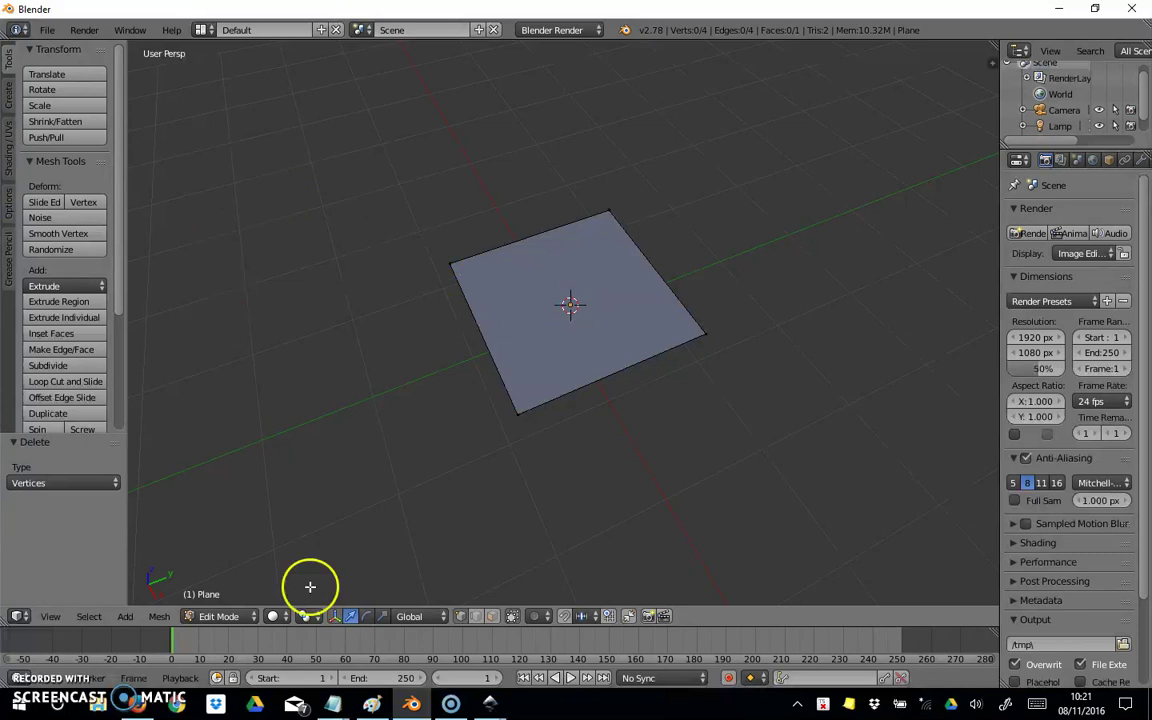
left_click(241, 617)
left_click(239, 598)
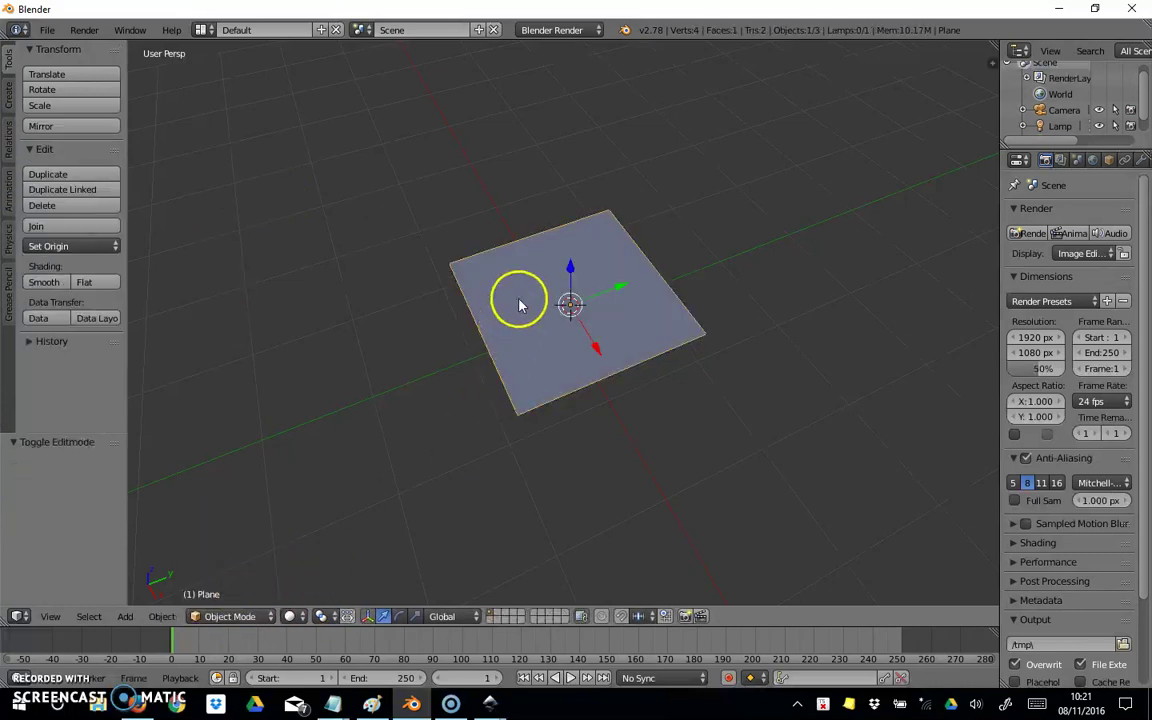
key("x")
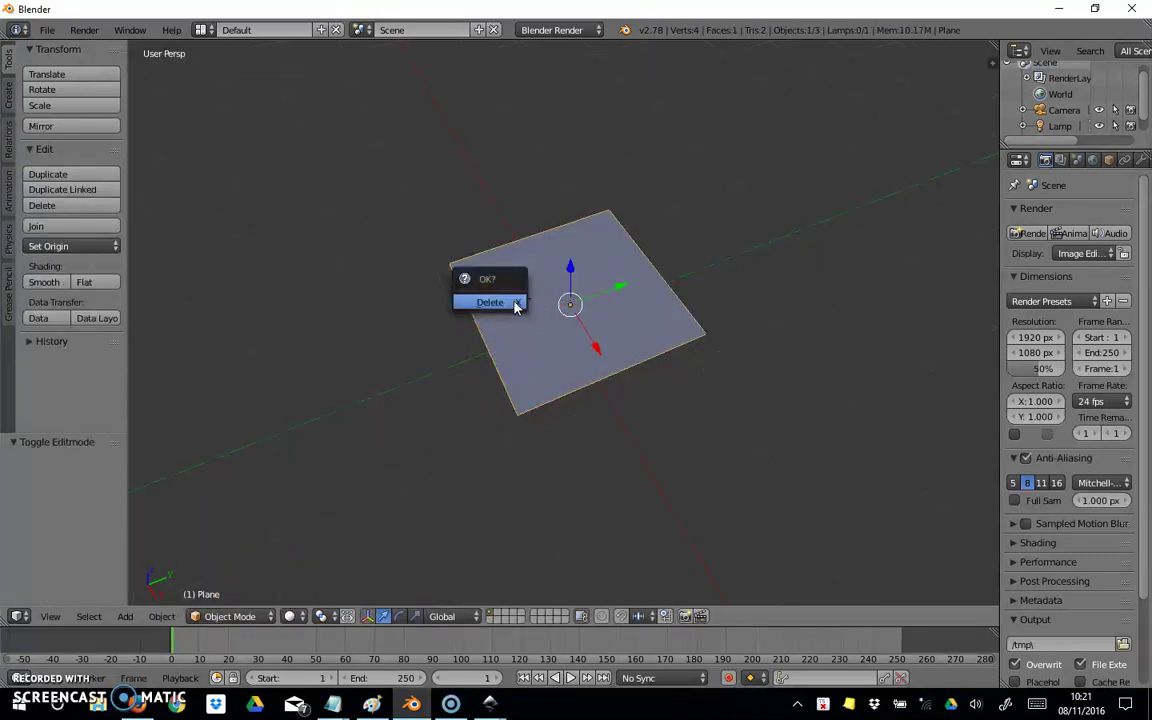
left_click(514, 305)
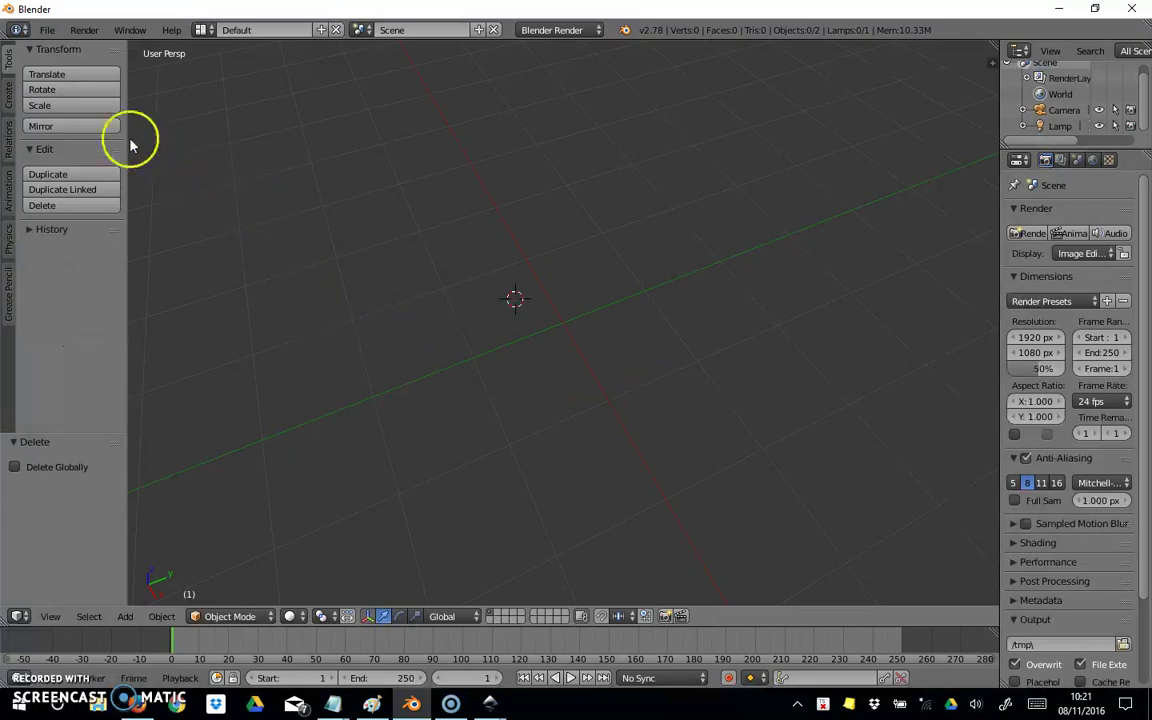
Step: Add a path curve at the 3D cursor and move it about -0.98 along the Y axis
left_click(10, 95)
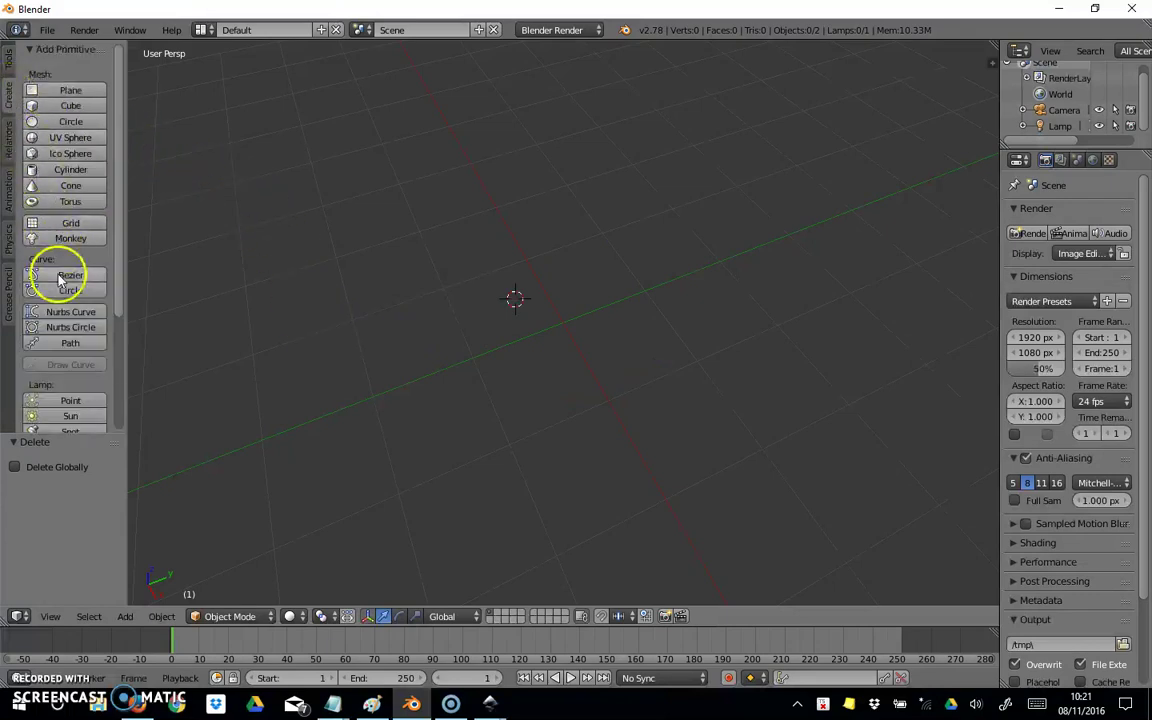
scroll(73, 290, "down", 1)
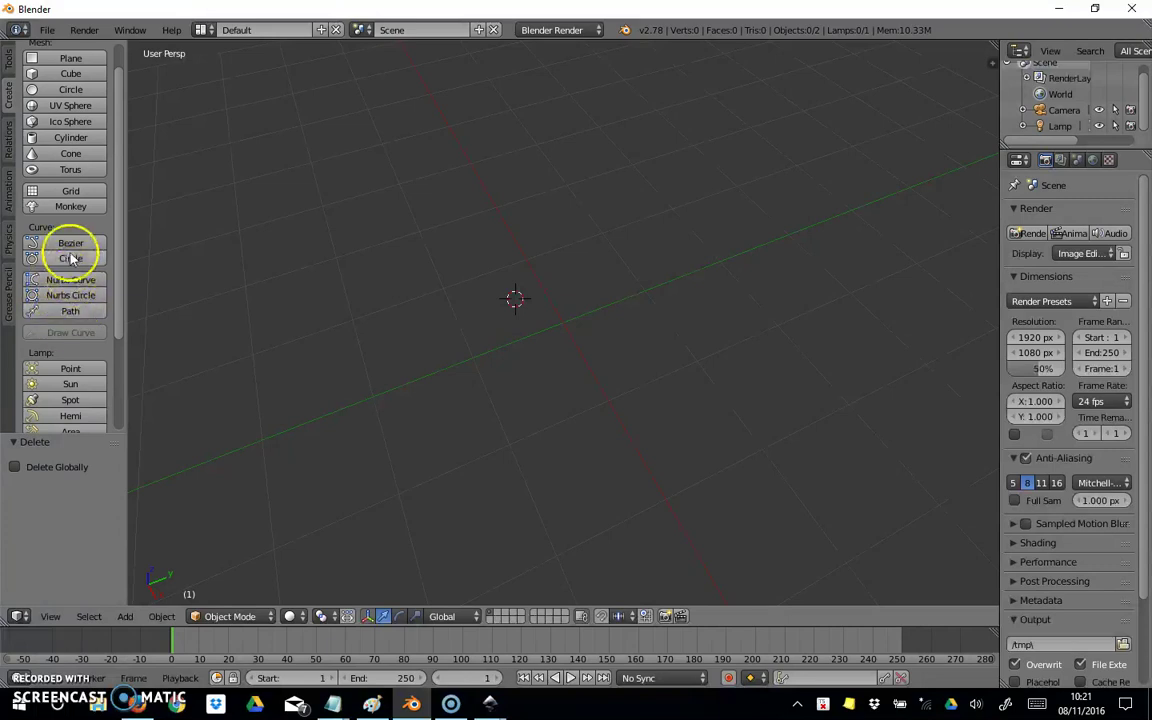
left_click(70, 311)
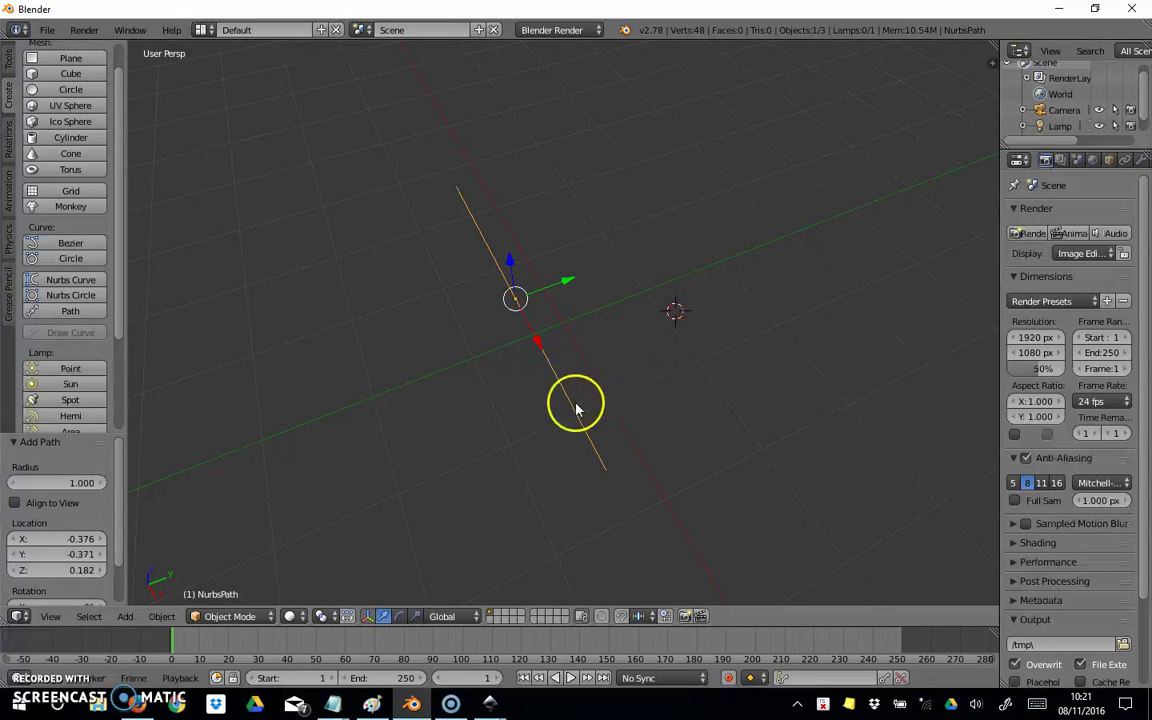
left_click_drag(566, 284, 476, 311)
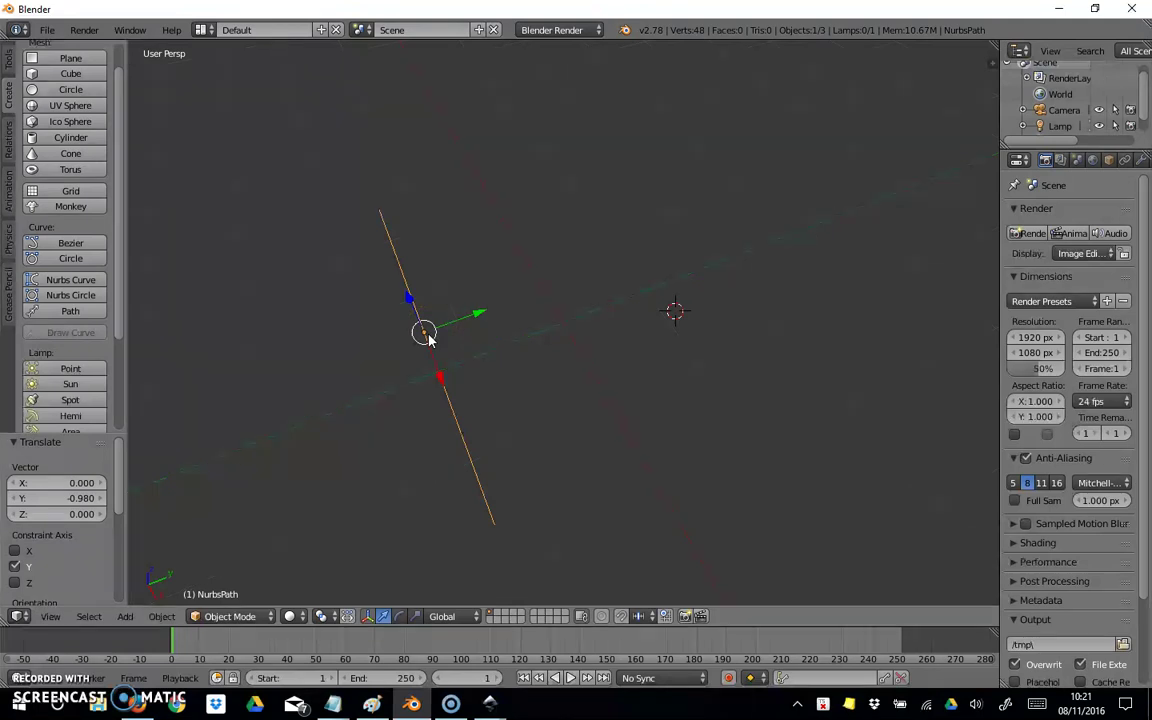
Step: Delete the path curve from the scene
key("x")
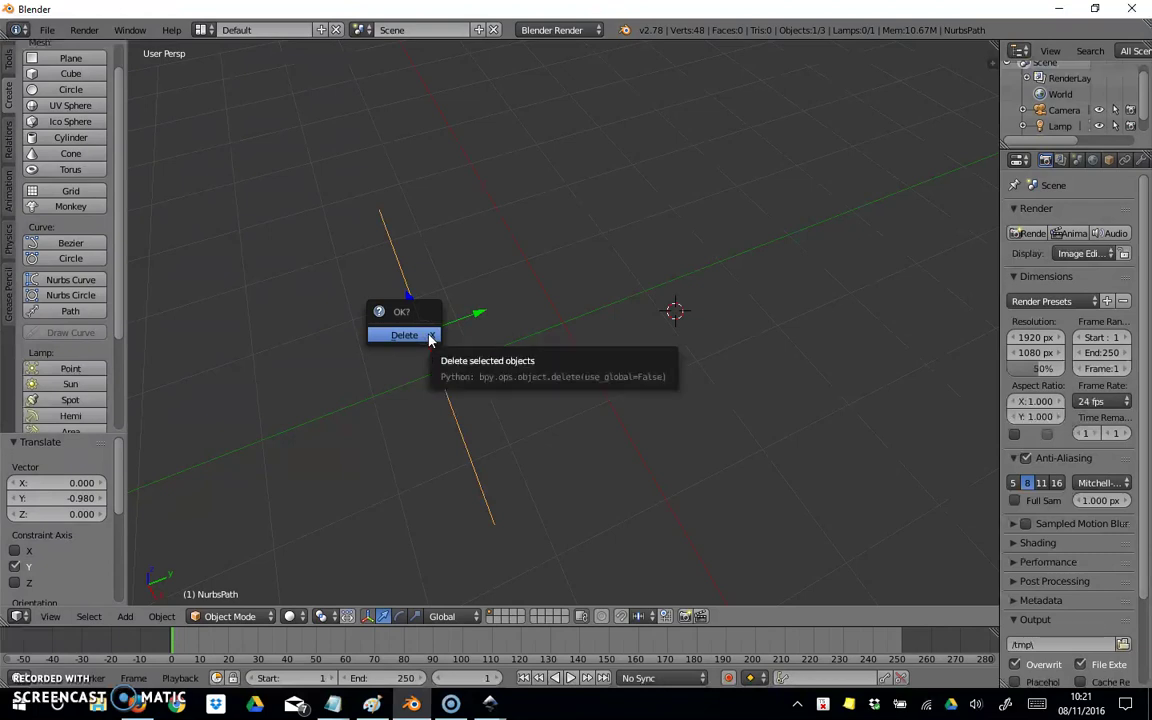
left_click(405, 336)
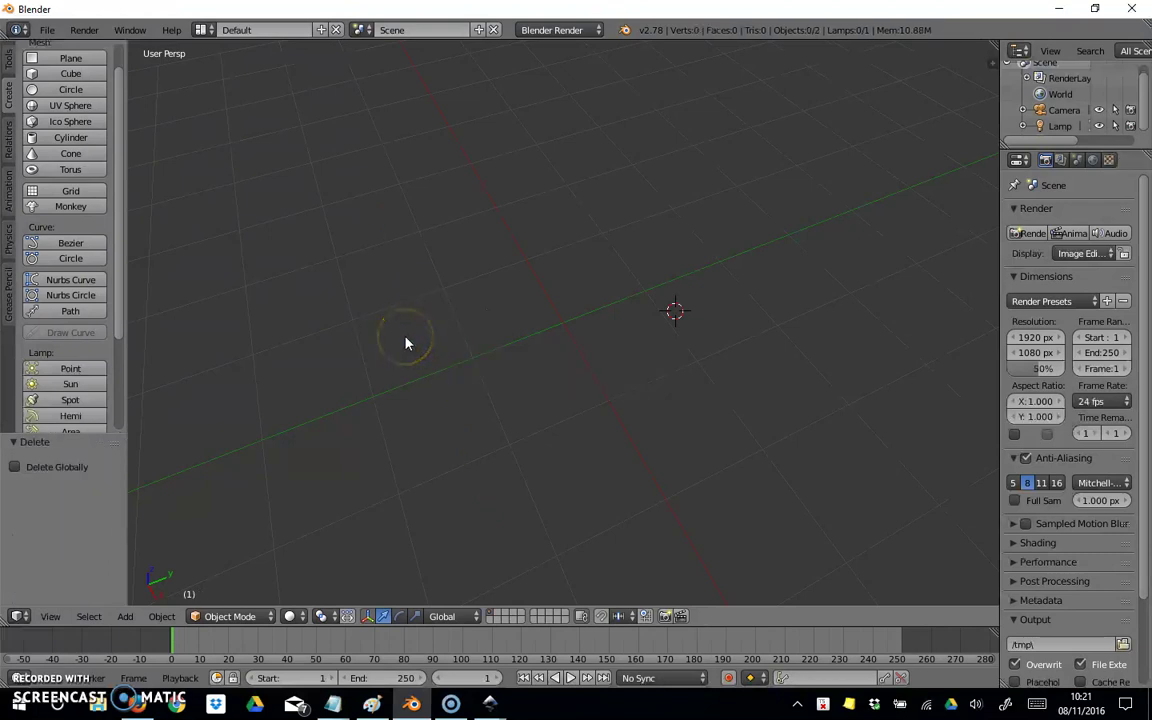
left_click(408, 348)
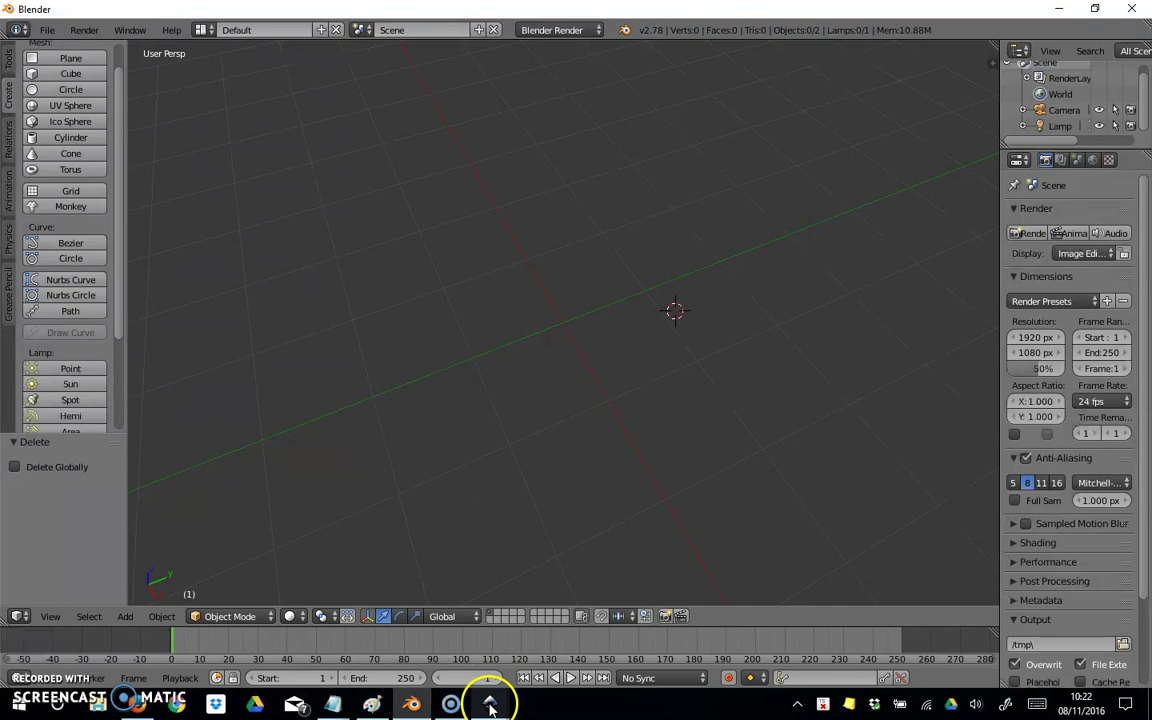
Step: Switch to Inkscape's empty New document 2
mouse_move(489, 706)
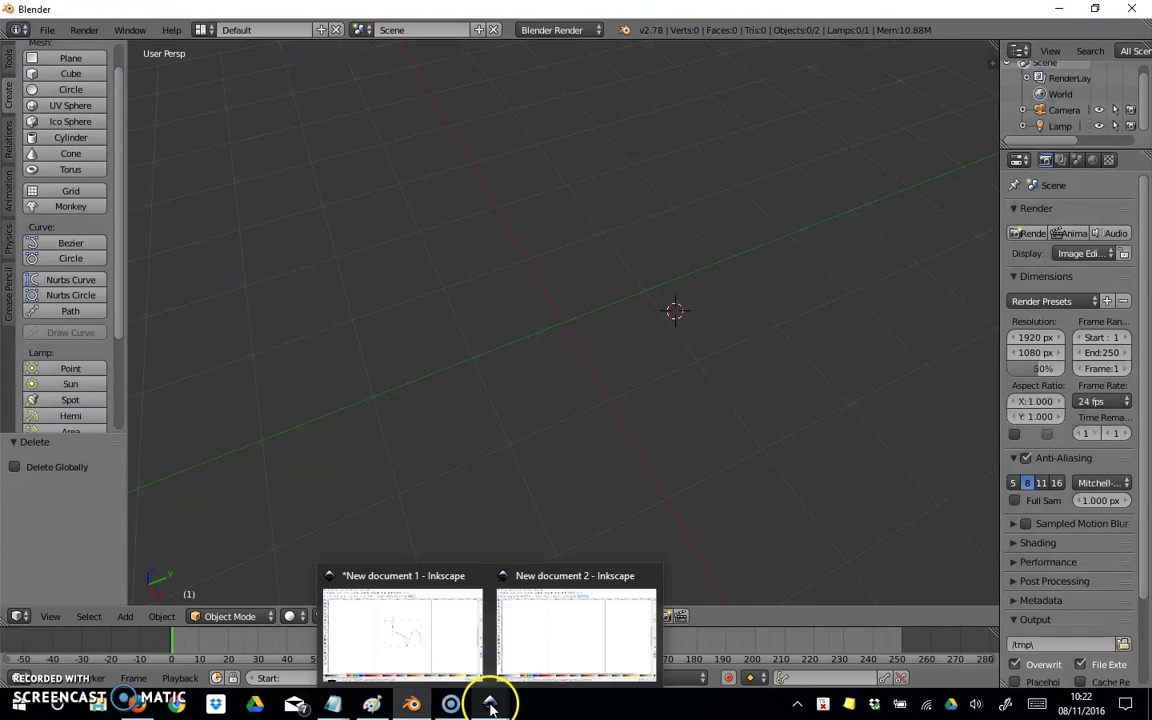
left_click(540, 637)
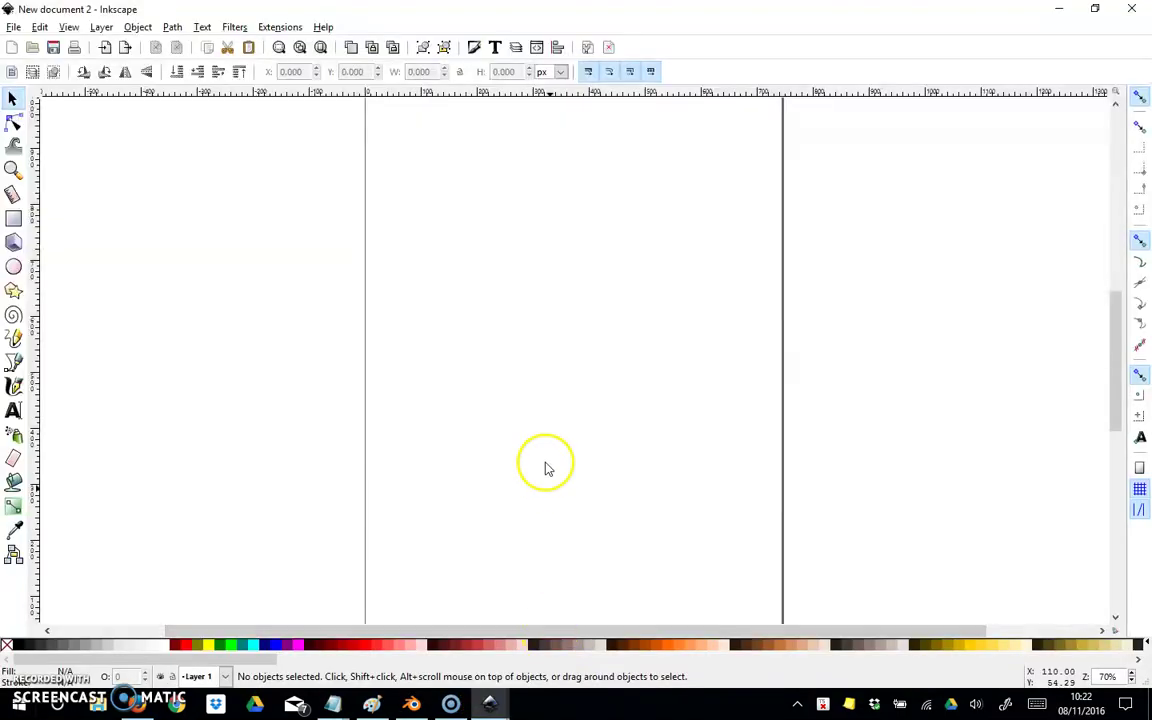
left_click(34, 370)
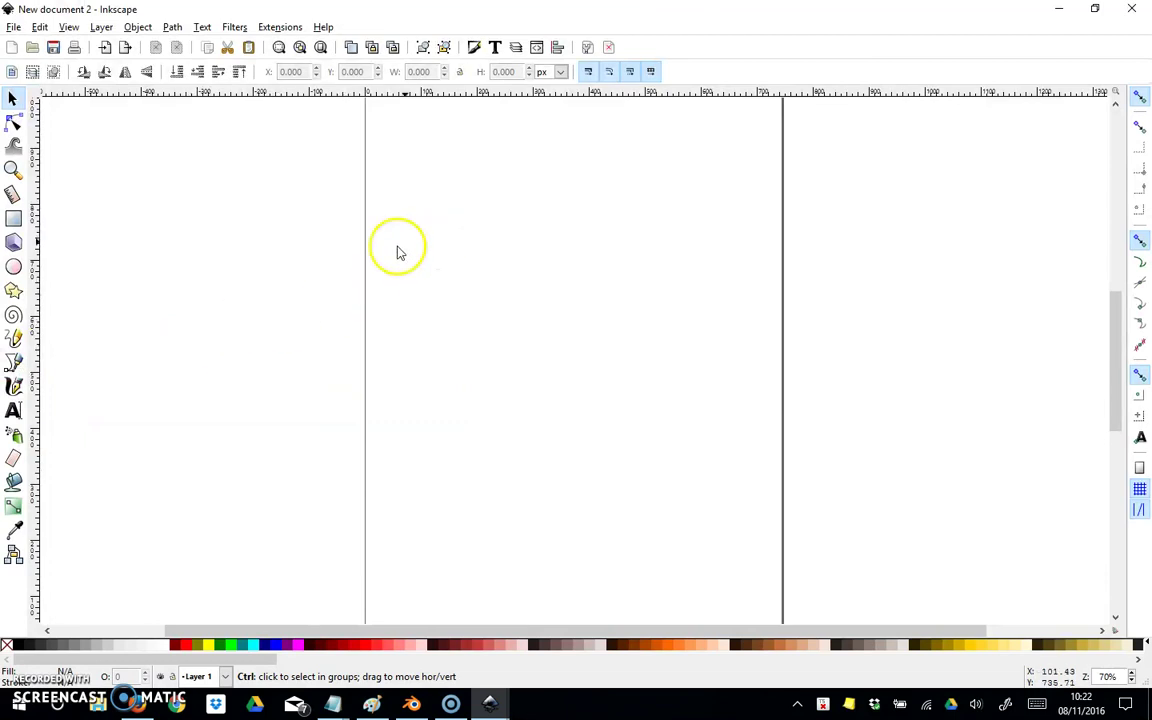
Step: Draw an open zigzag path of four straight segments, about 486 by 401 px, on the page with the Bezier tool
left_click(14, 362)
left_click(421, 226)
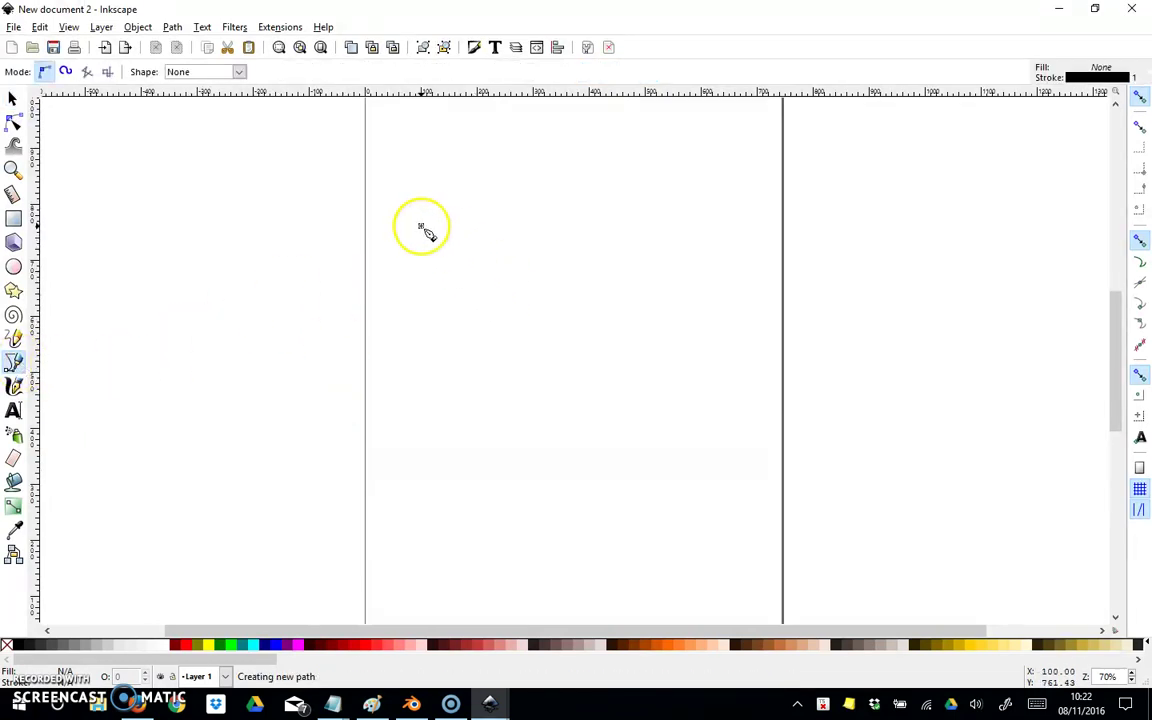
left_click(691, 260)
left_click(562, 348)
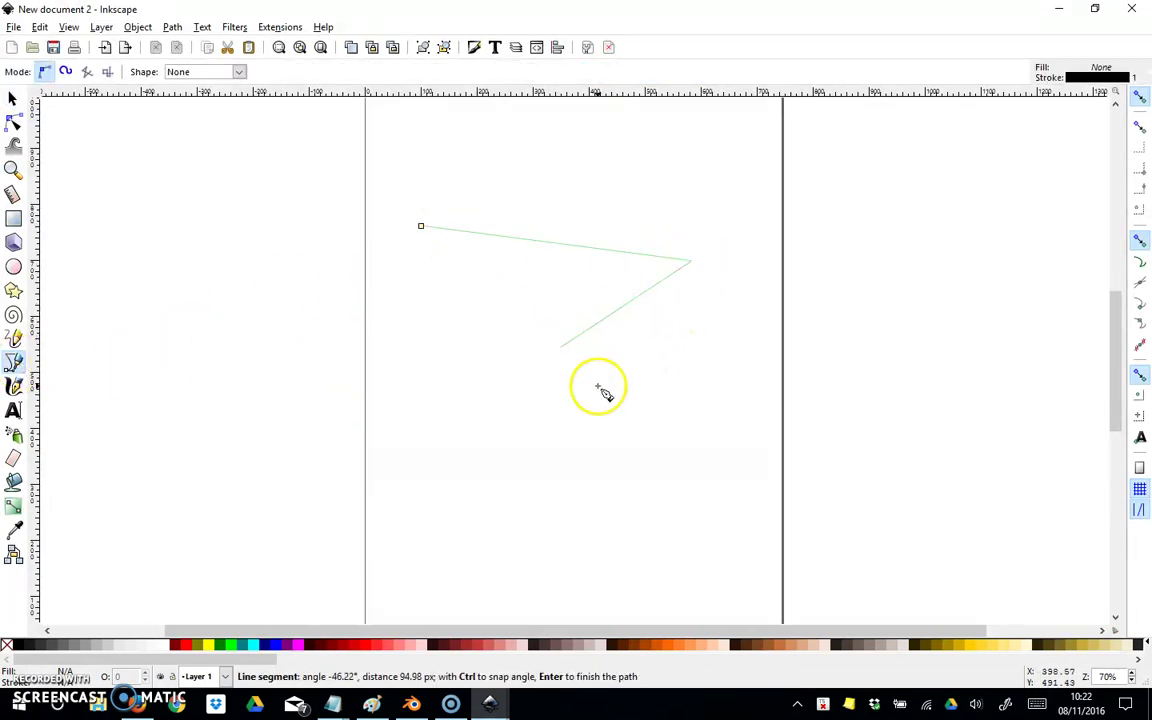
left_click(684, 427)
double_click(662, 449)
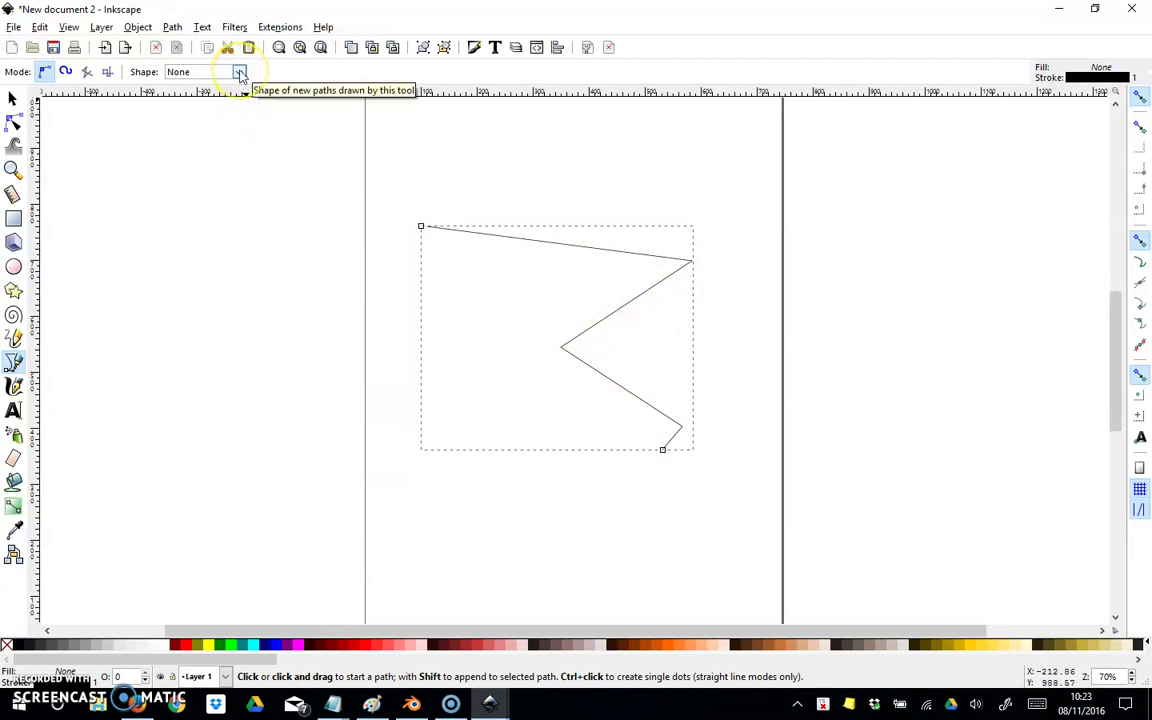
left_click(14, 97)
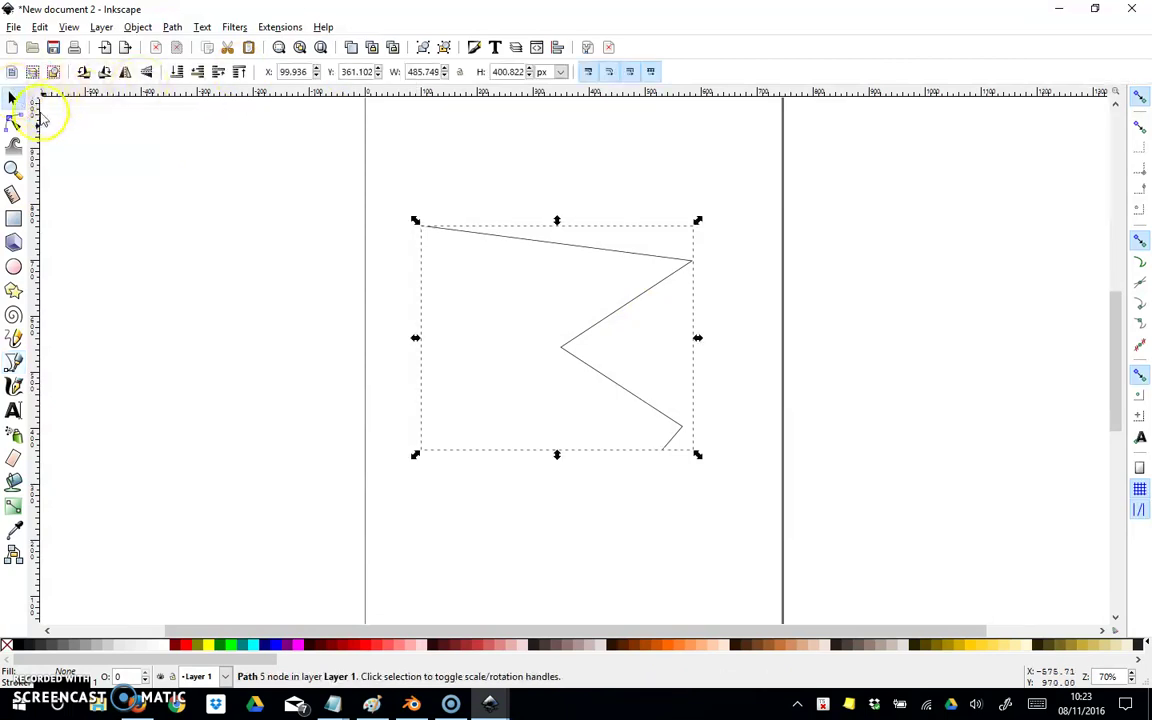
Step: Draw an open, wavy Bezier curve that runs below the zigzag and rises along its right side
left_click(14, 360)
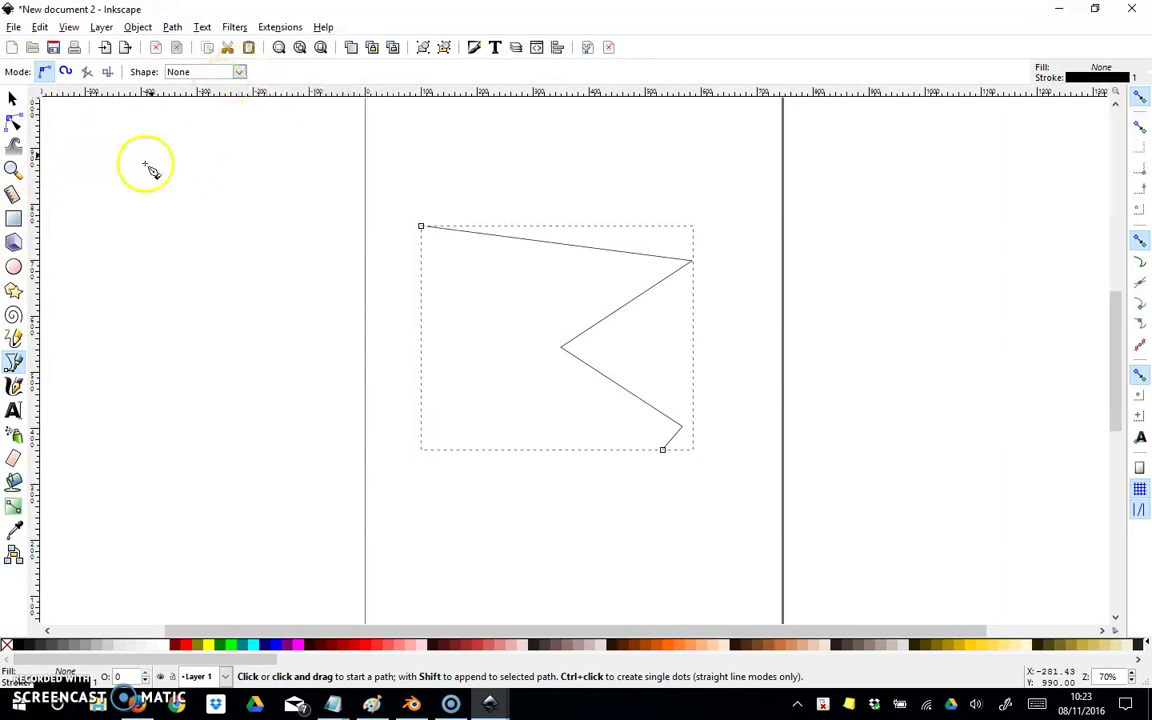
left_click_drag(436, 539, 527, 470)
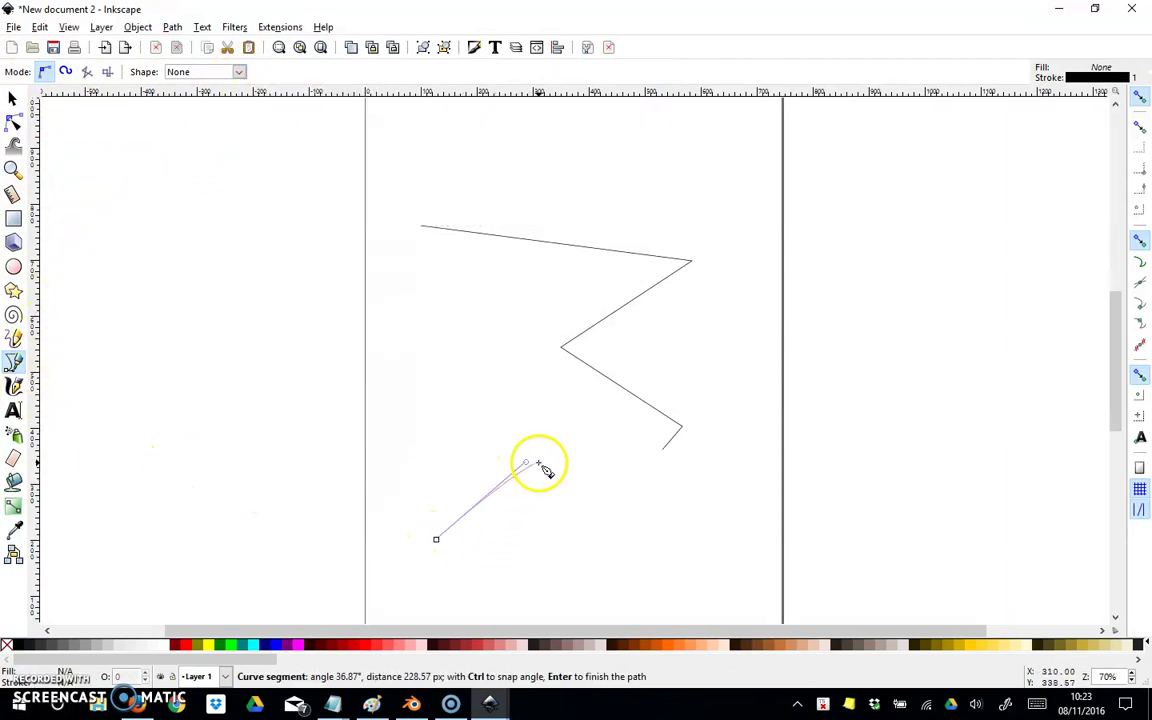
left_click_drag(600, 507, 718, 486)
mouse_move(719, 446)
left_mouse_down()
mouse_move(713, 392)
mouse_move(728, 352)
left_mouse_up()
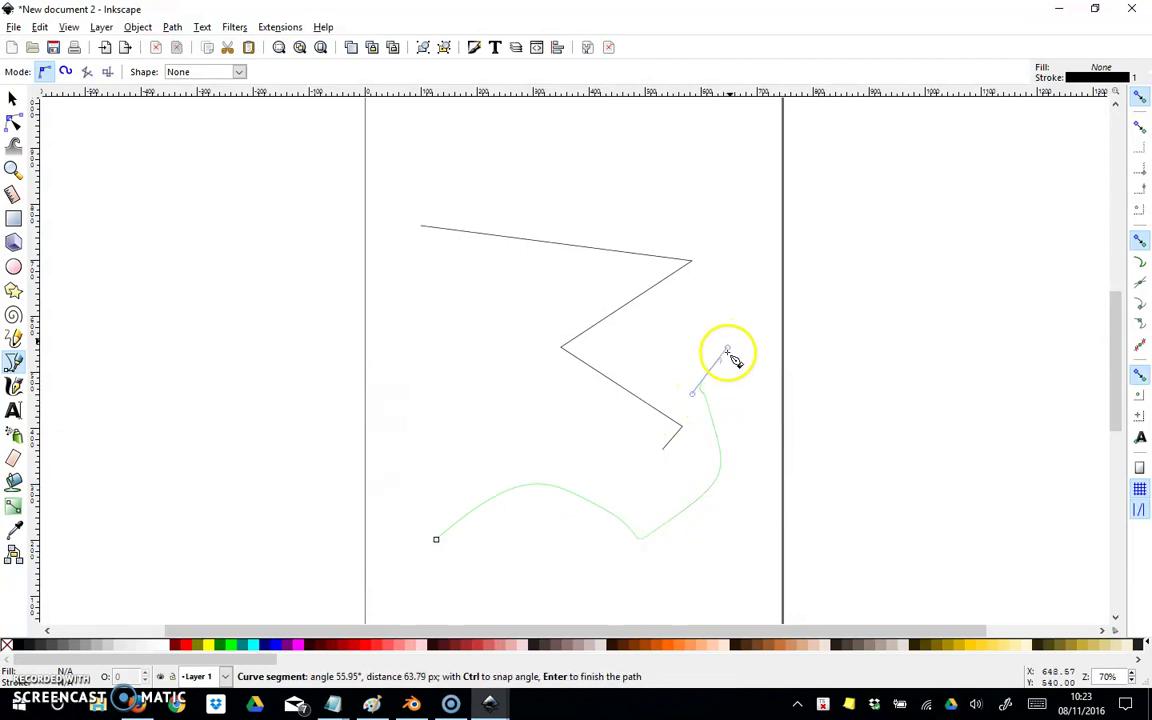
double_click(735, 297)
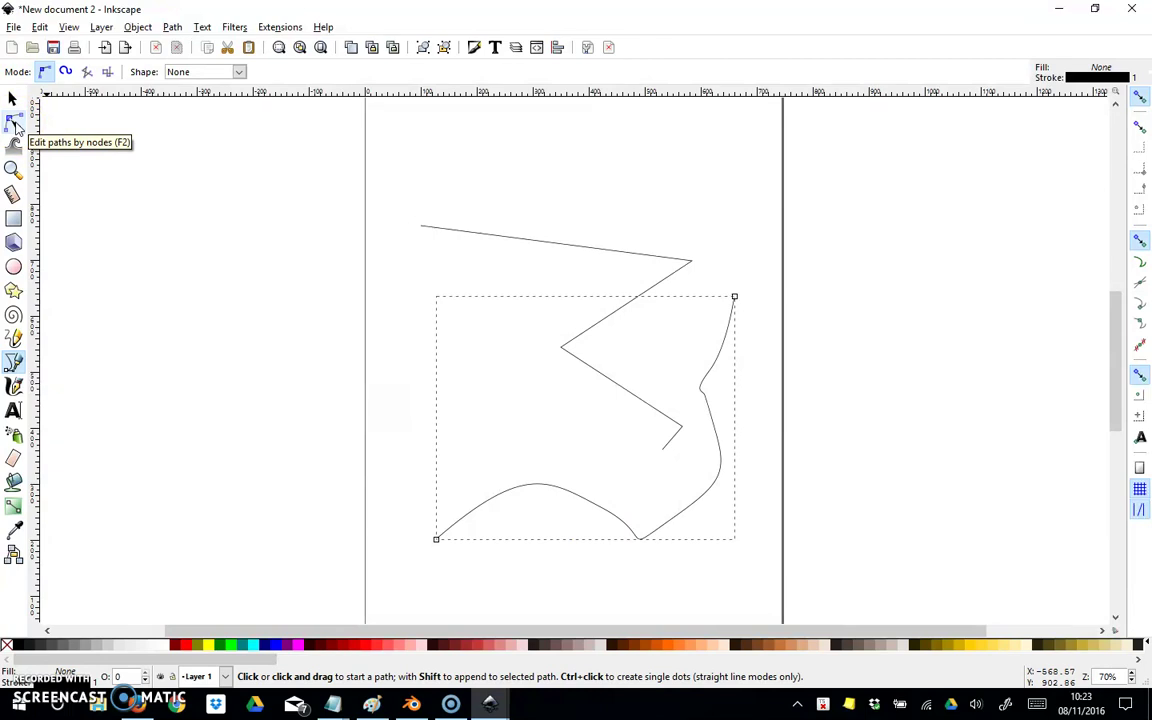
Step: Reshape the wavy curve into smoother bends by moving its nodes and adjusting their handles
left_click(14, 122)
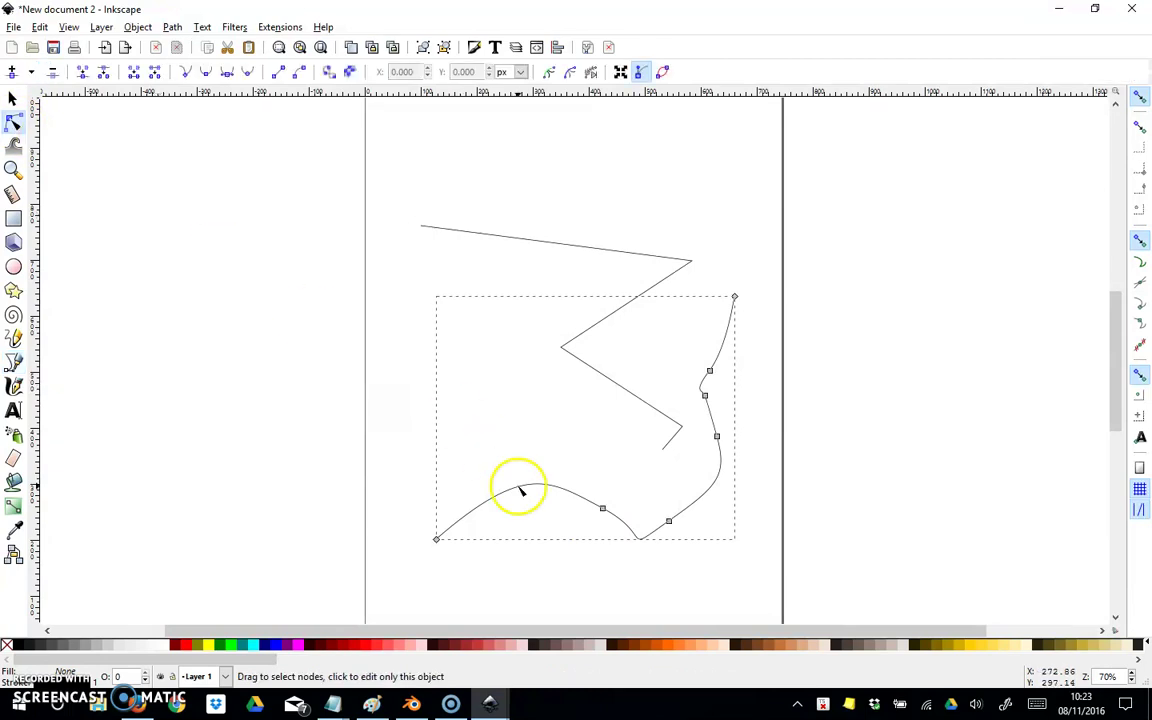
left_click_drag(603, 511, 586, 459)
left_click_drag(638, 493, 633, 466)
left_click_drag(669, 522, 682, 504)
left_click(705, 397)
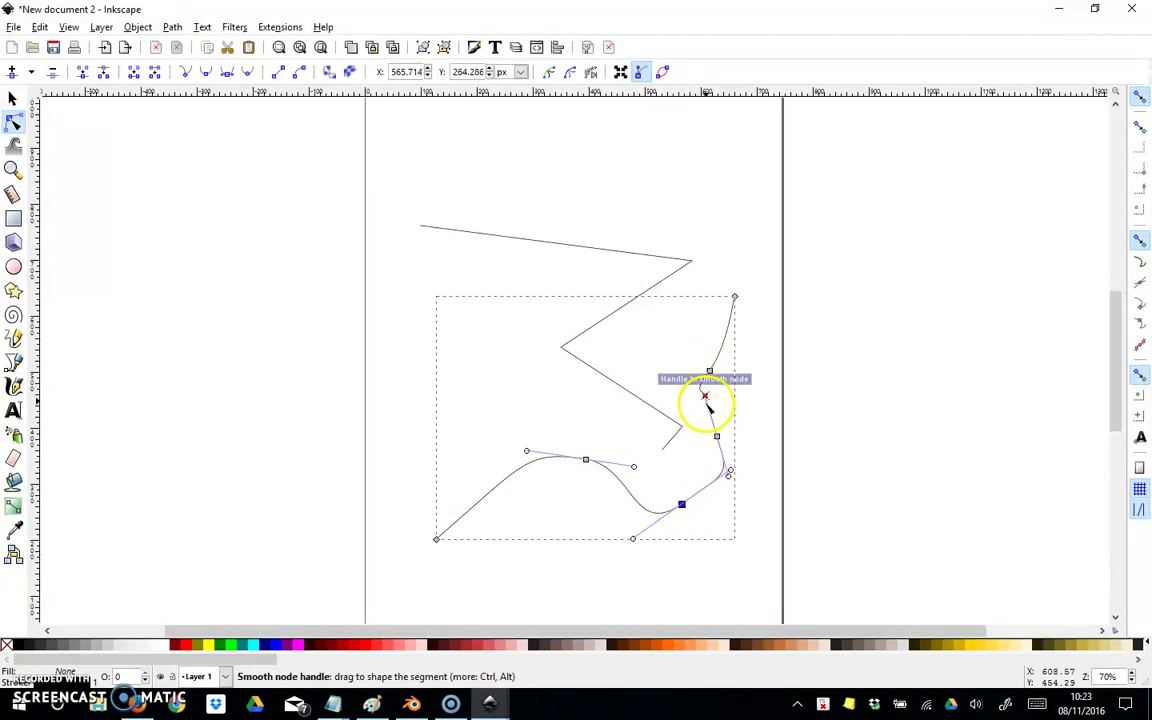
left_click_drag(710, 404, 675, 316)
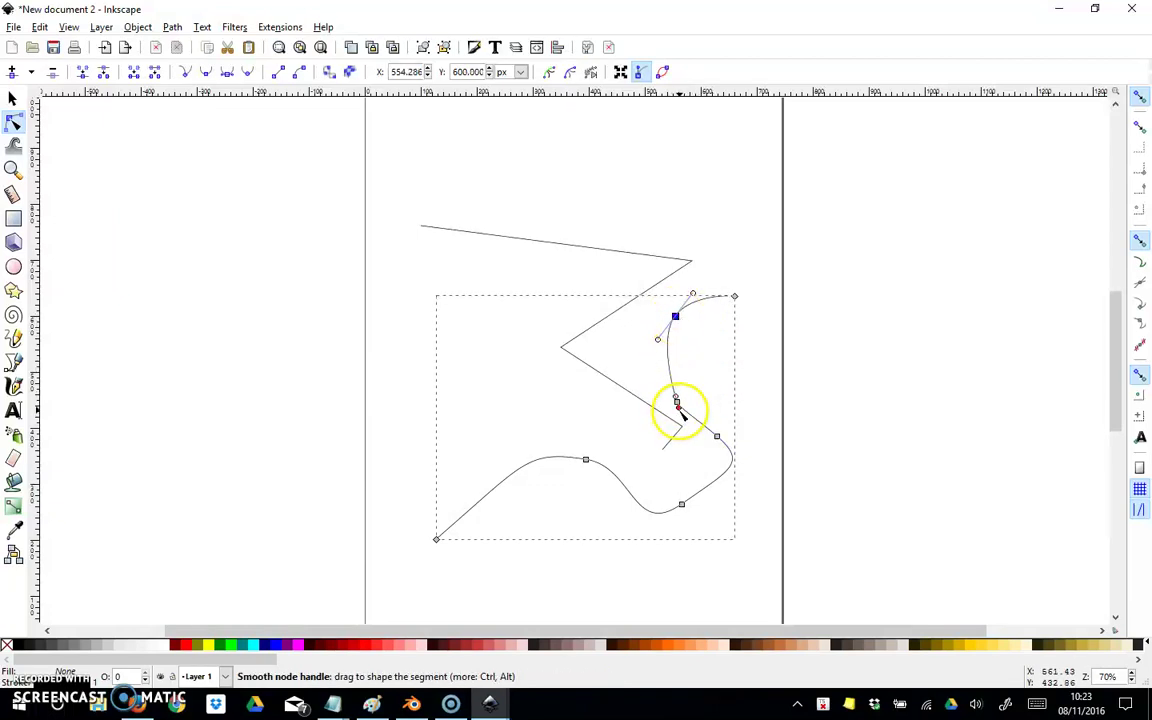
left_click_drag(677, 401, 659, 375)
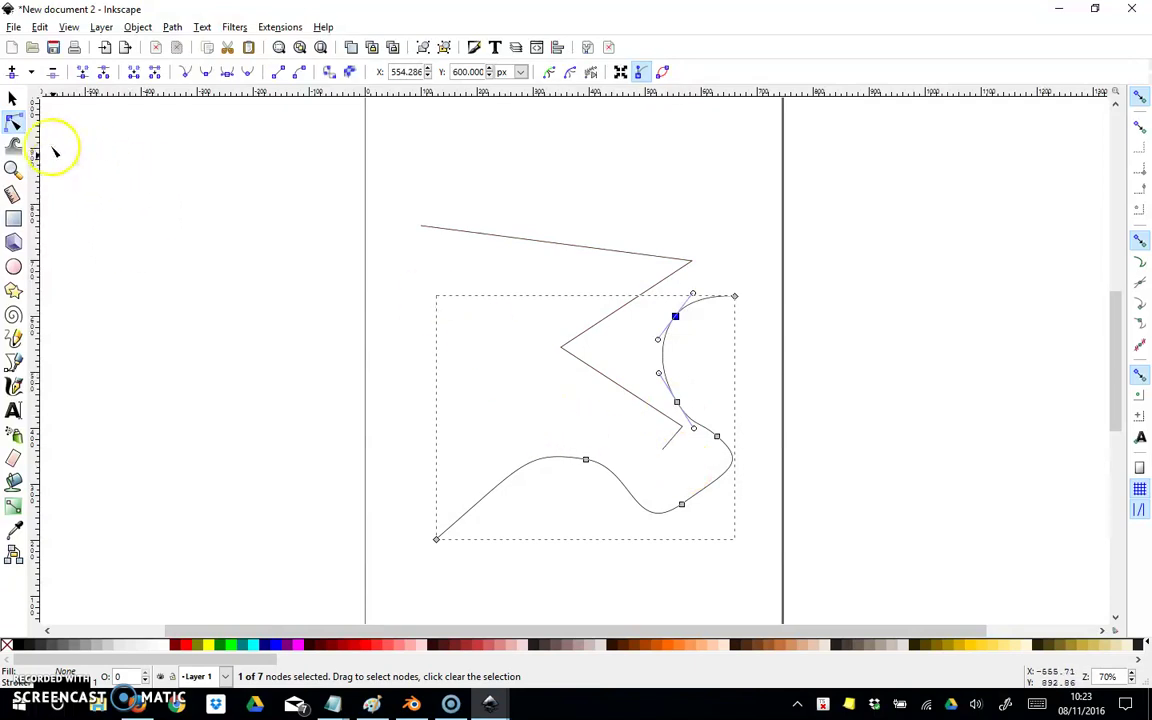
Step: Set the Bezier tool's shape for new paths to Ellipse
left_click(14, 363)
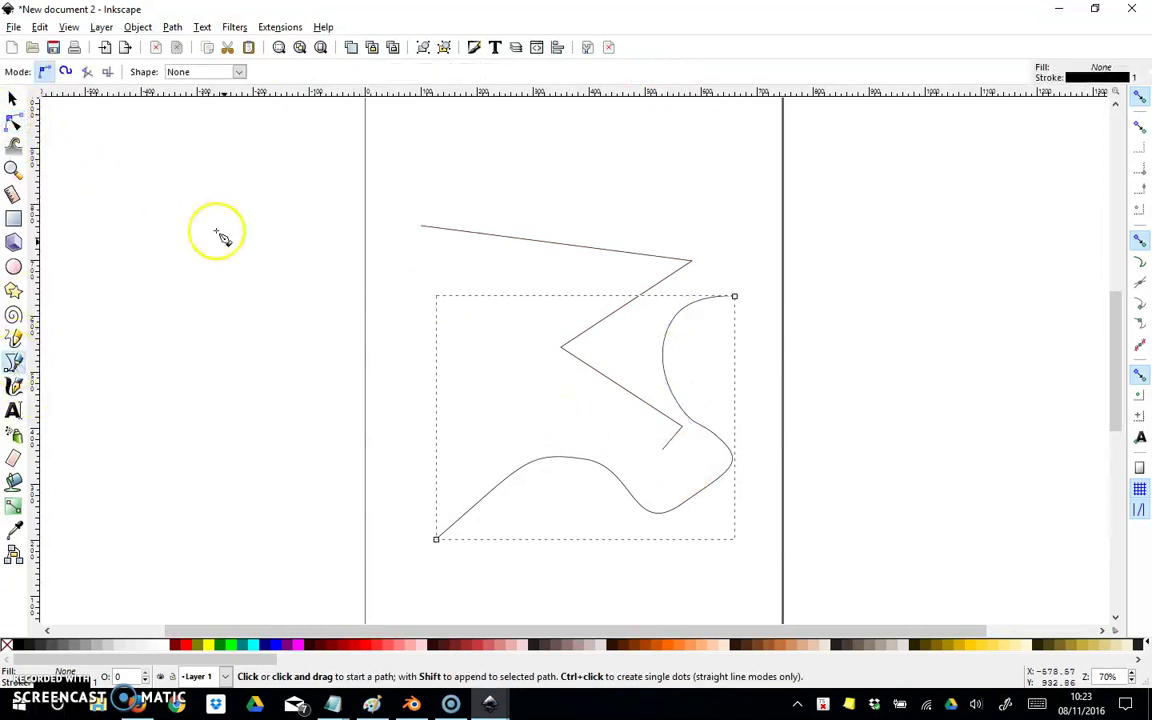
left_click(238, 72)
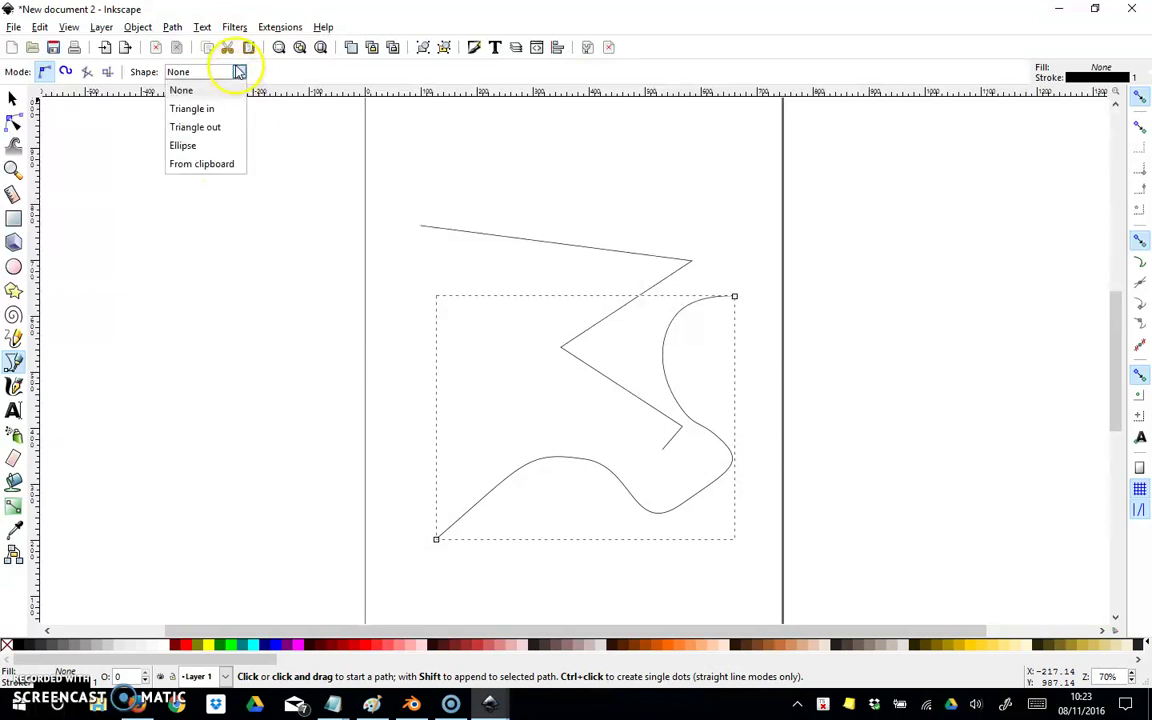
left_click(183, 145)
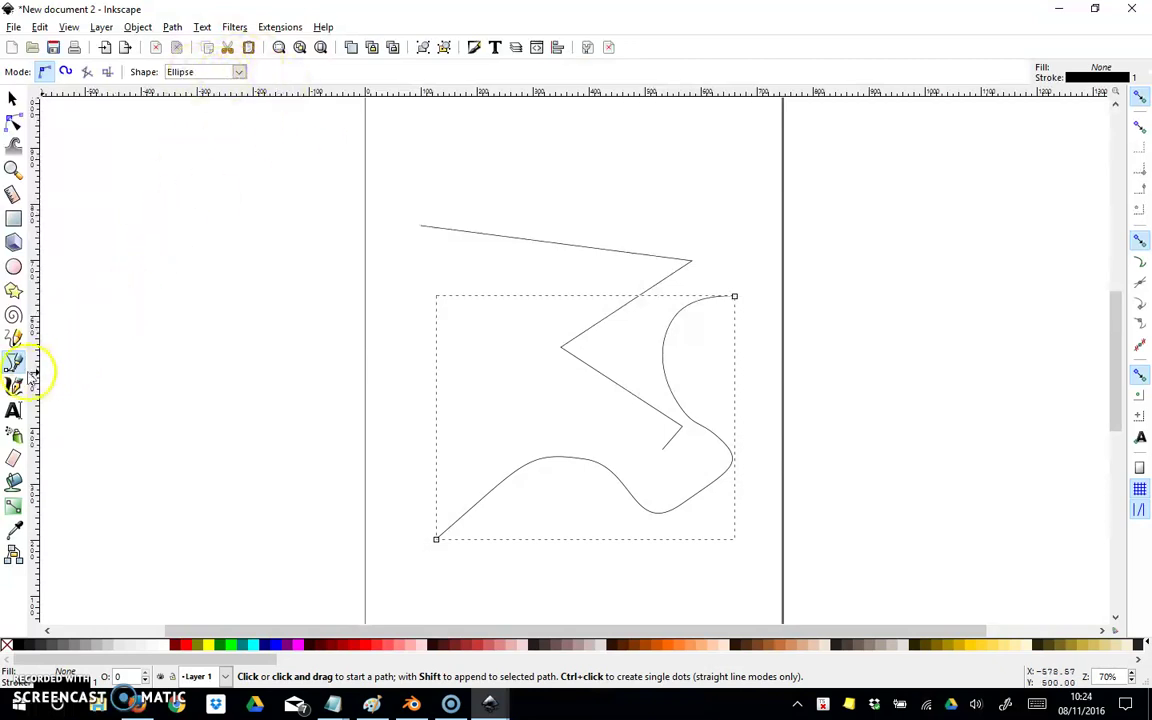
Step: Draw an open, shallow S-shaped Bezier curve with the Ellipse shape above the zigzag, and close the document without saving
left_click(445, 146)
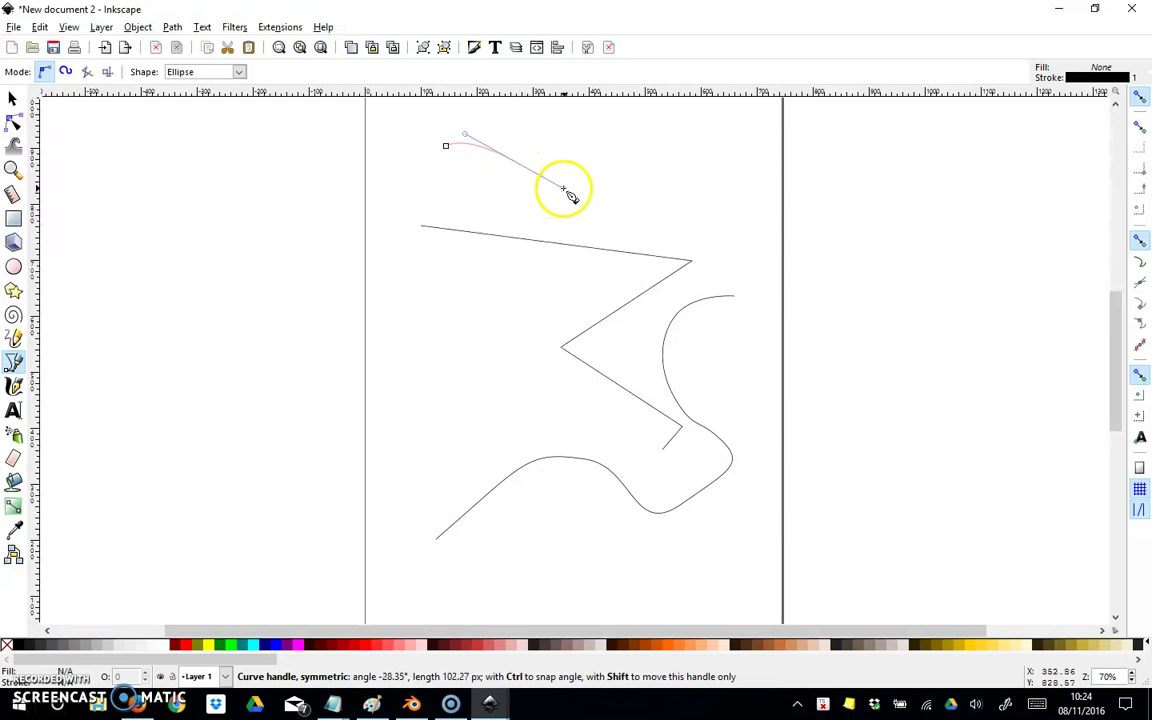
left_click_drag(571, 196, 577, 193)
left_click_drag(577, 193, 640, 160)
double_click(681, 162)
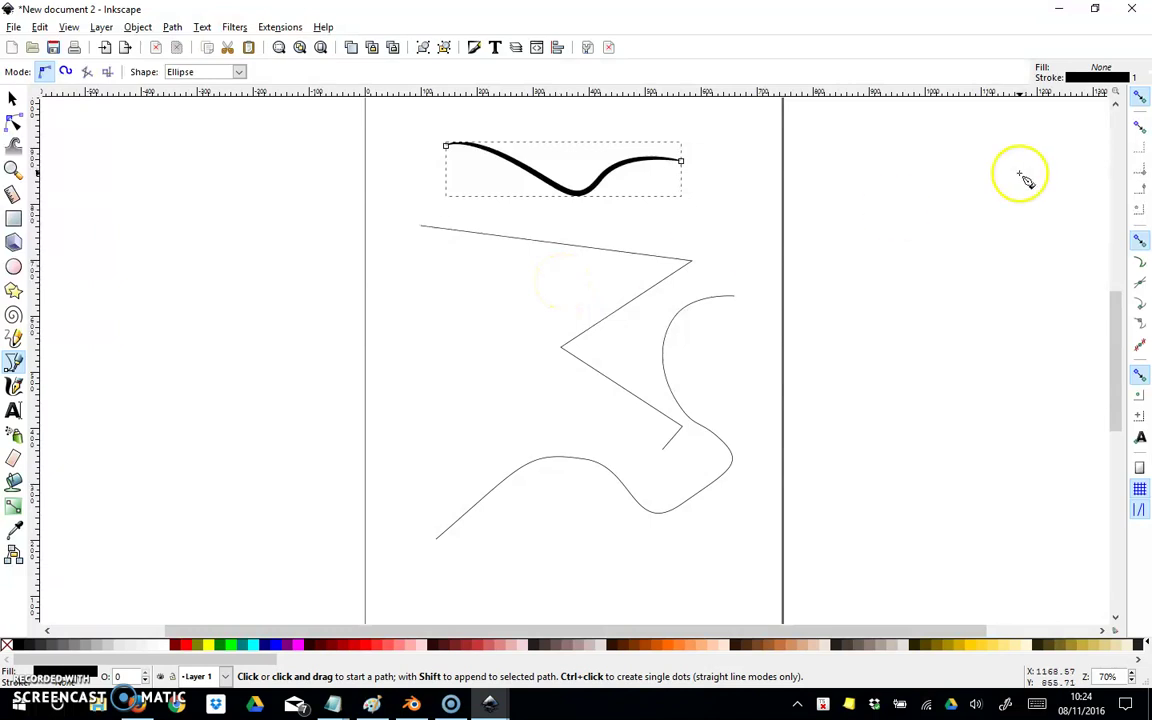
left_click(1133, 12)
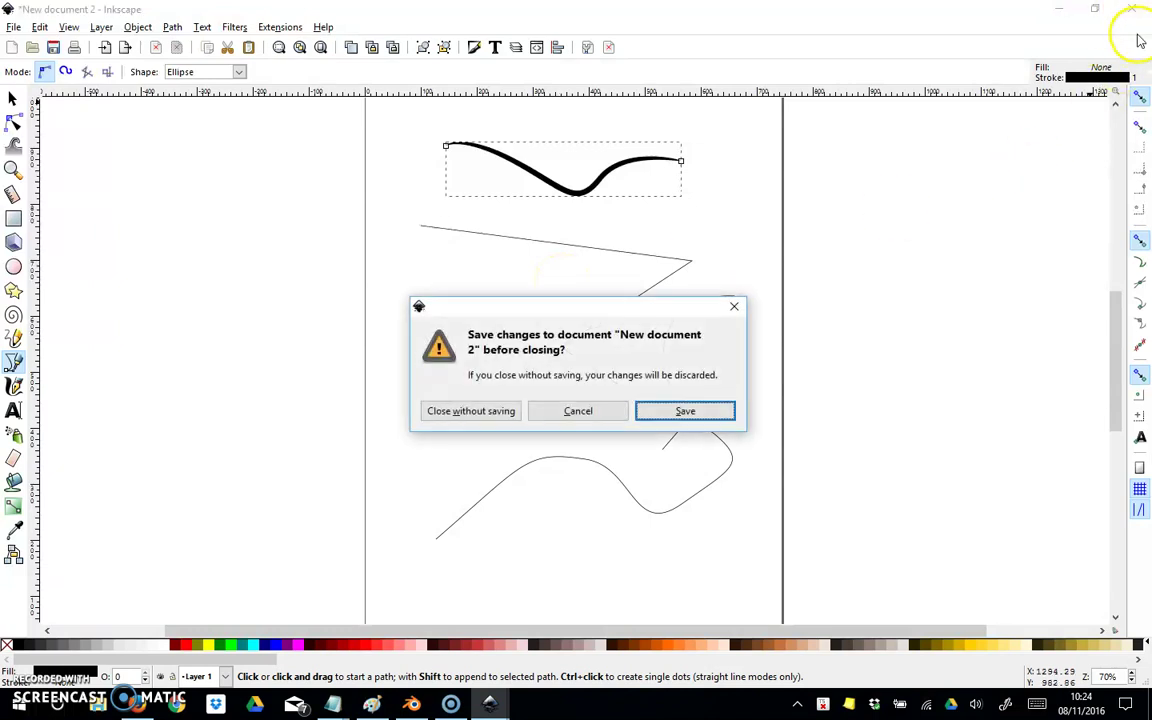
left_click(490, 412)
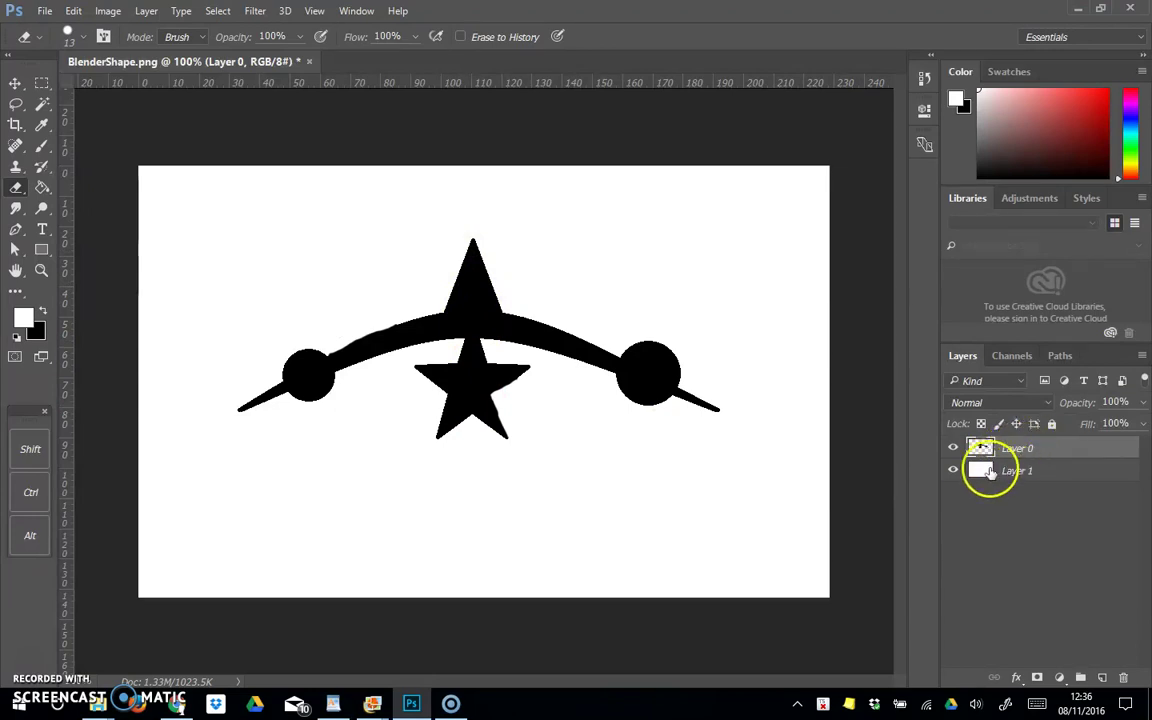
Step: Switch to Photoshop and hide the white Layer 1 behind the black shape in BlenderShape.png
left_click(953, 471)
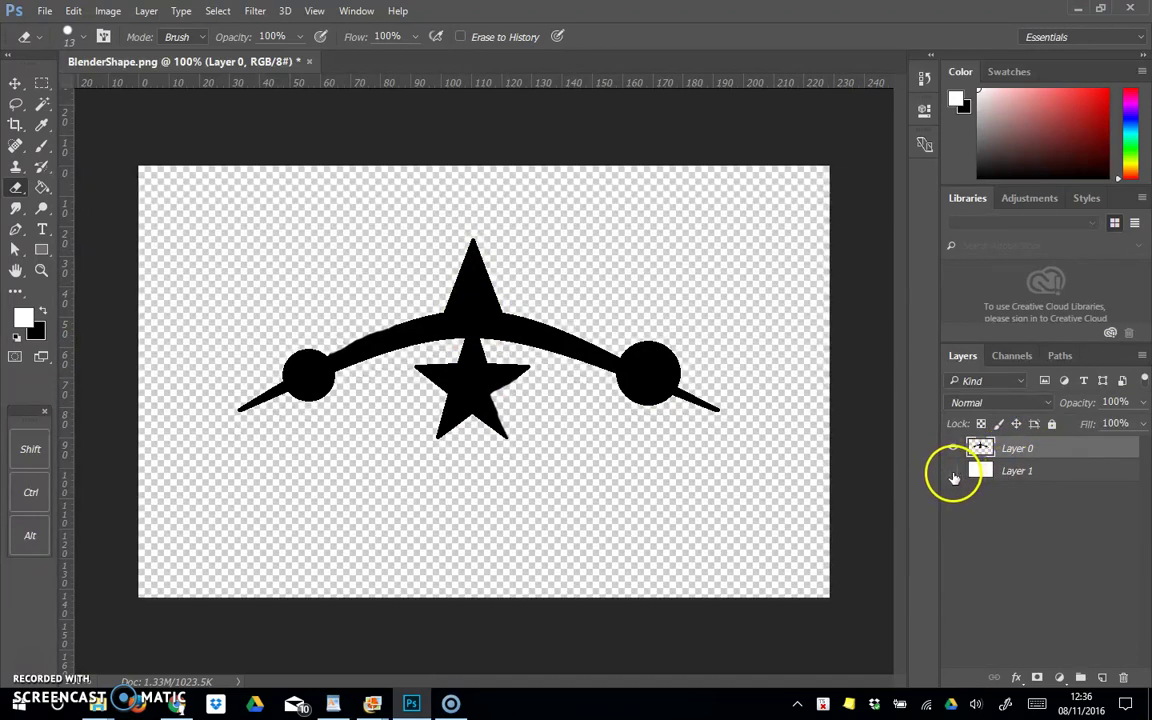
left_click(953, 471)
left_click(953, 471)
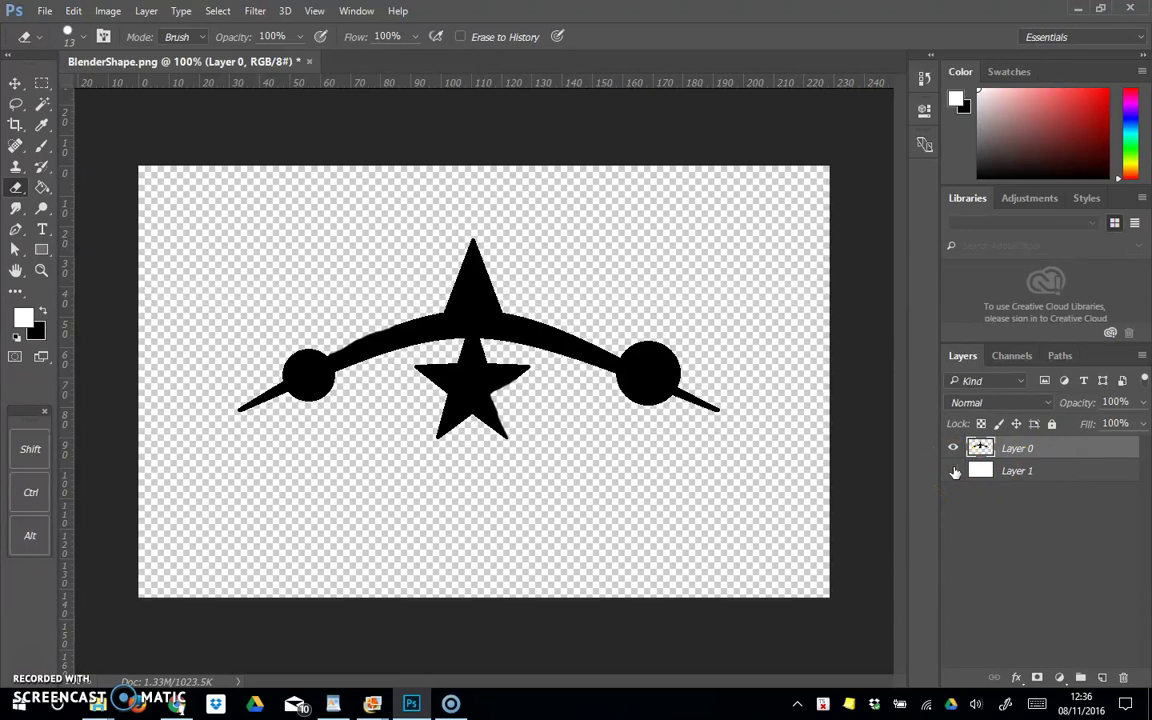
mouse_move(535, 347)
left_mouse_down()
mouse_move(498, 300)
mouse_move(541, 323)
mouse_move(487, 245)
left_mouse_up()
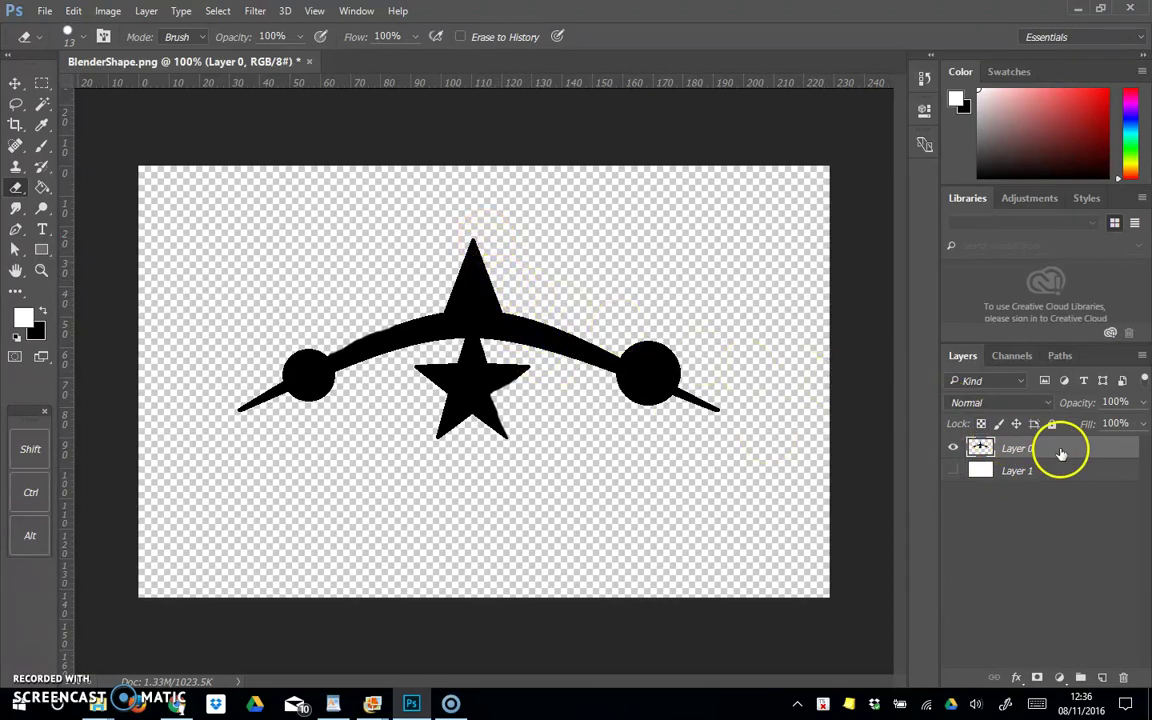
Step: Duplicate Layer 1, swap the foreground colour to black, and try to paint on the hidden copy with the Brush tool
left_click_drag(1054, 474, 1102, 677)
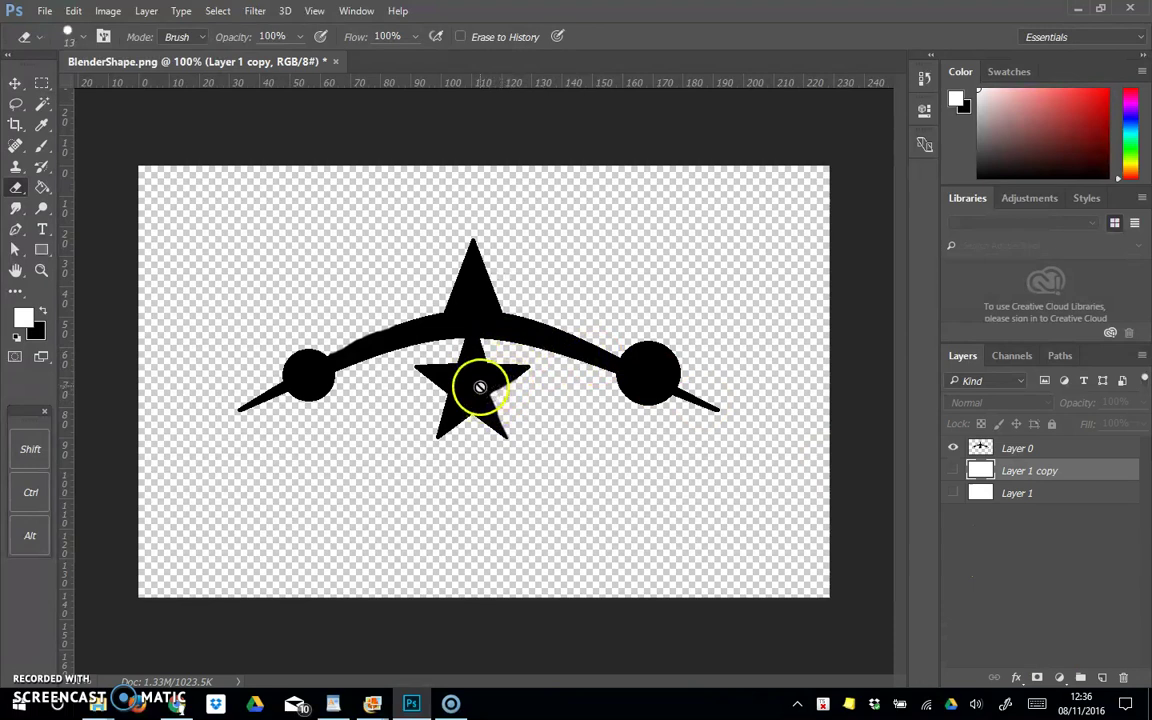
left_click(42, 311)
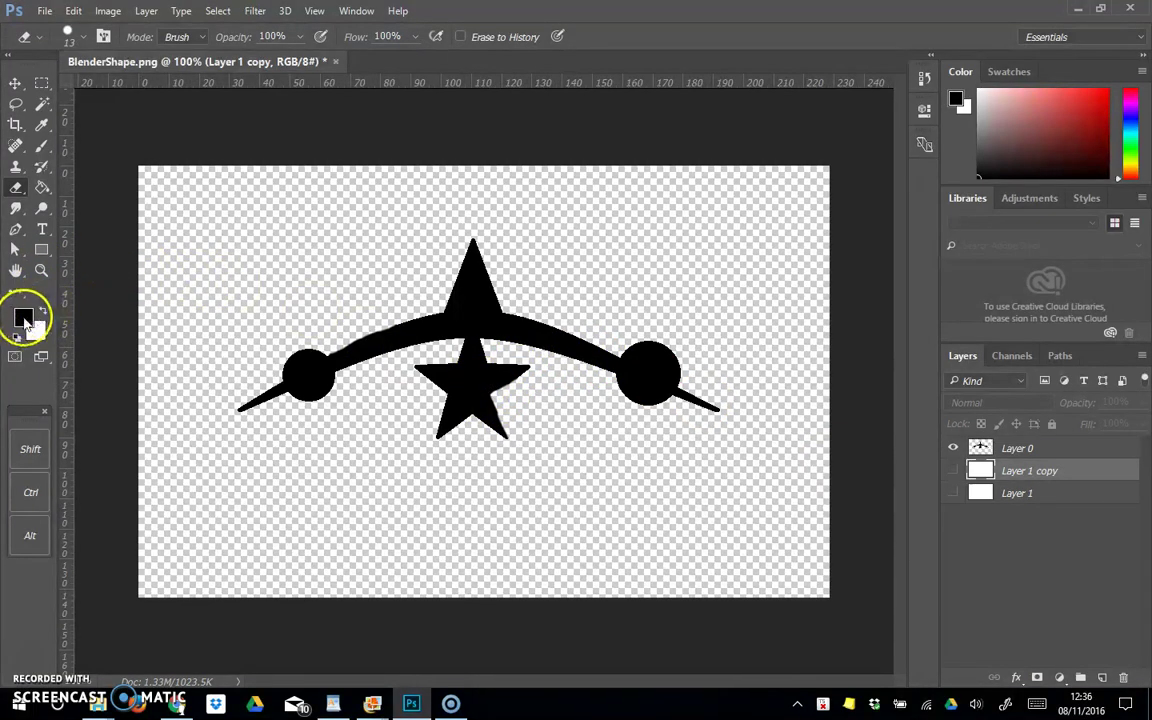
left_click(42, 151)
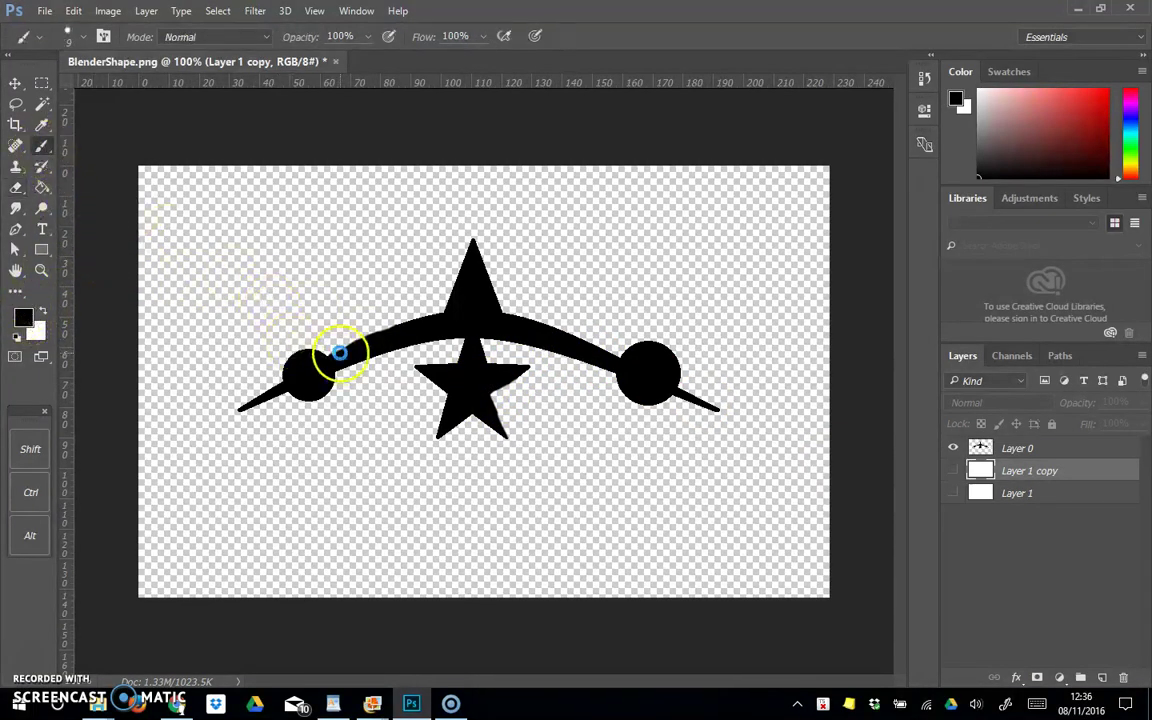
left_click(341, 359)
left_click(579, 273)
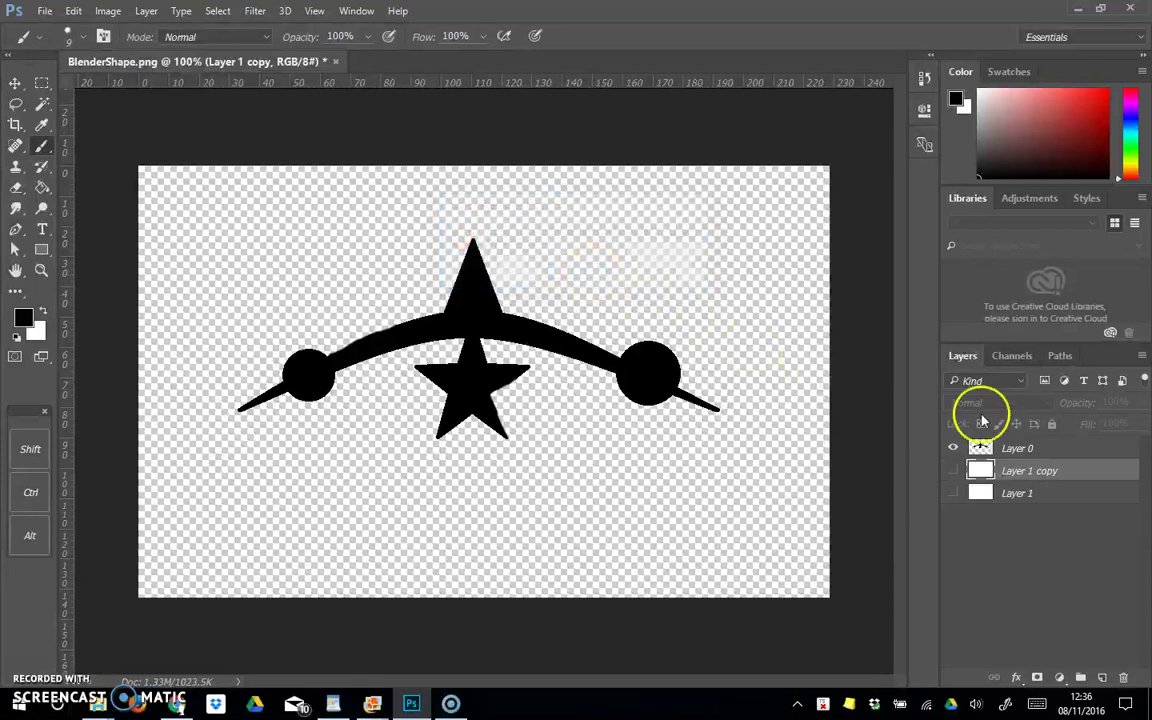
Step: Delete Layer 1 copy and Layer 1, keeping Layer 0 selected as the only layer
left_click(1030, 449)
left_click_drag(1049, 472, 1123, 677)
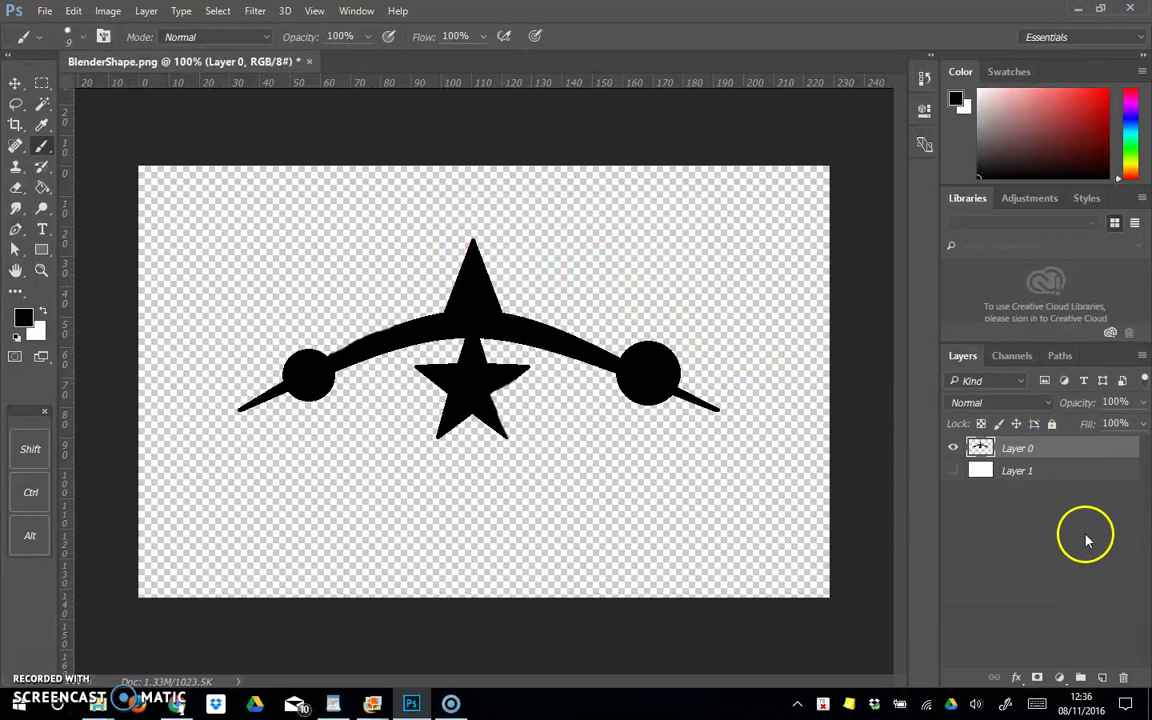
left_click_drag(1082, 470, 1123, 677)
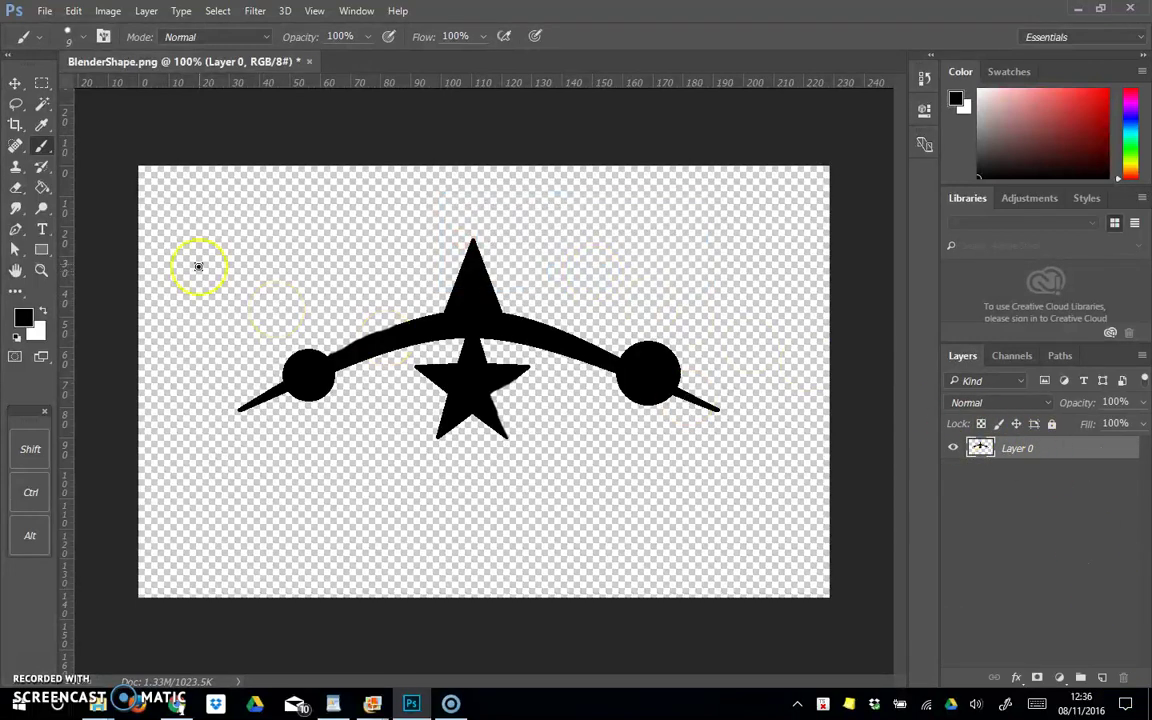
Step: Paint in black on Layer 0 to thicken the arc's upper left edge and fill the notch on the star's right side
left_click_drag(372, 333, 396, 323)
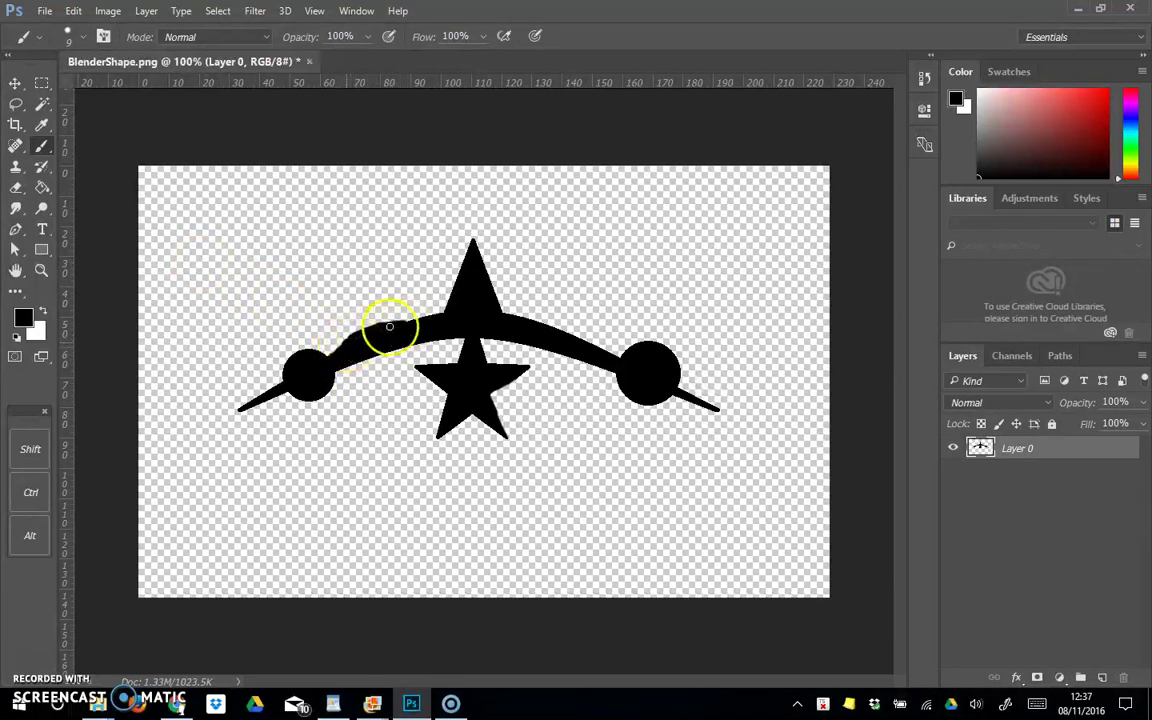
mouse_move(408, 321)
left_mouse_down()
mouse_move(427, 359)
mouse_move(492, 381)
mouse_move(488, 395)
mouse_move(499, 381)
mouse_move(498, 418)
mouse_move(510, 387)
mouse_move(504, 427)
mouse_move(515, 376)
left_mouse_up()
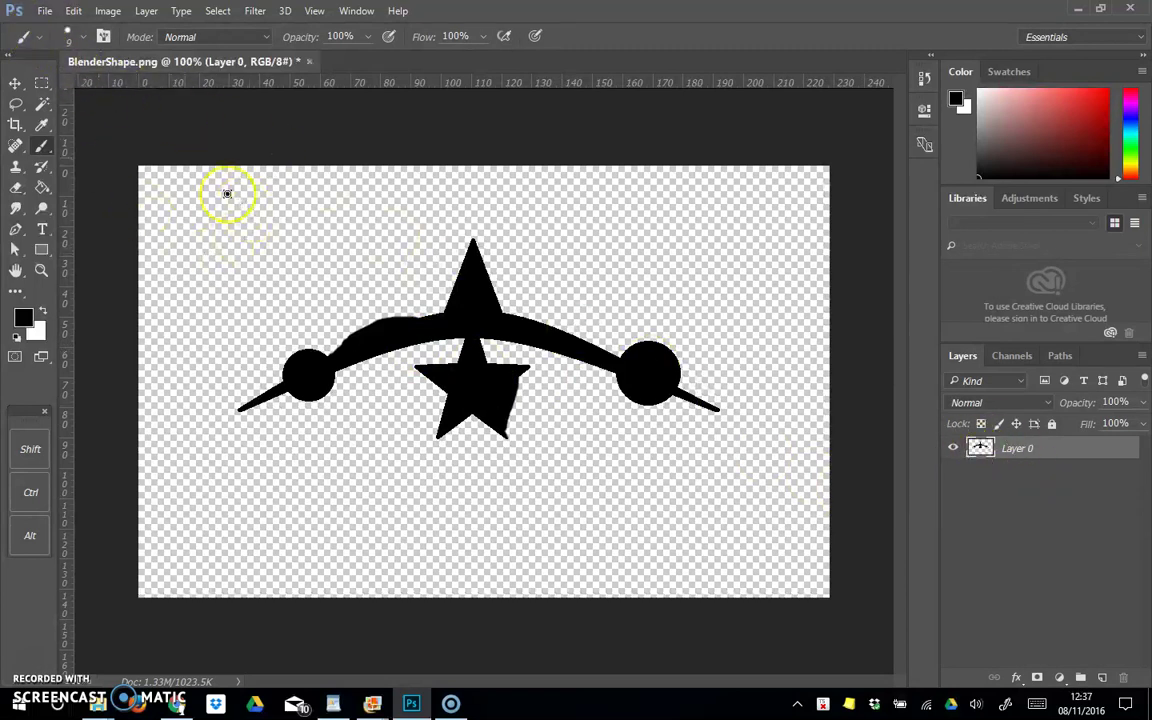
Step: Save the image as a PNG over the existing BlenderShape.png on the Desktop, accepting the PNG options
left_click(45, 10)
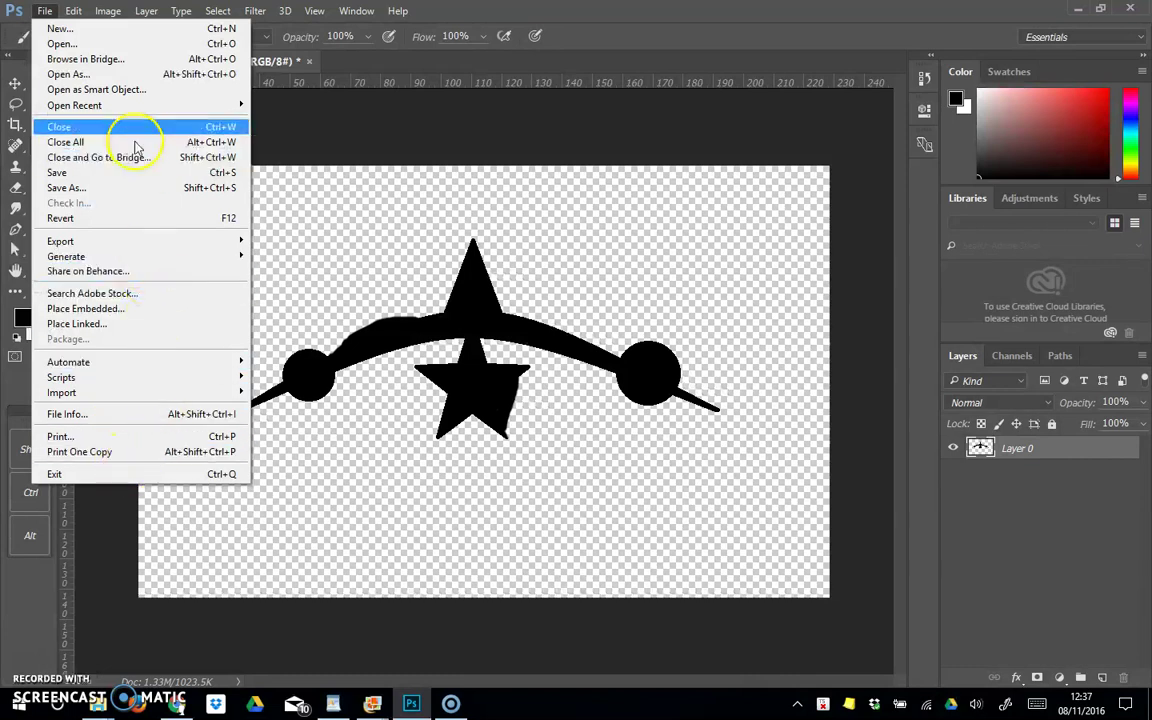
left_click(117, 175)
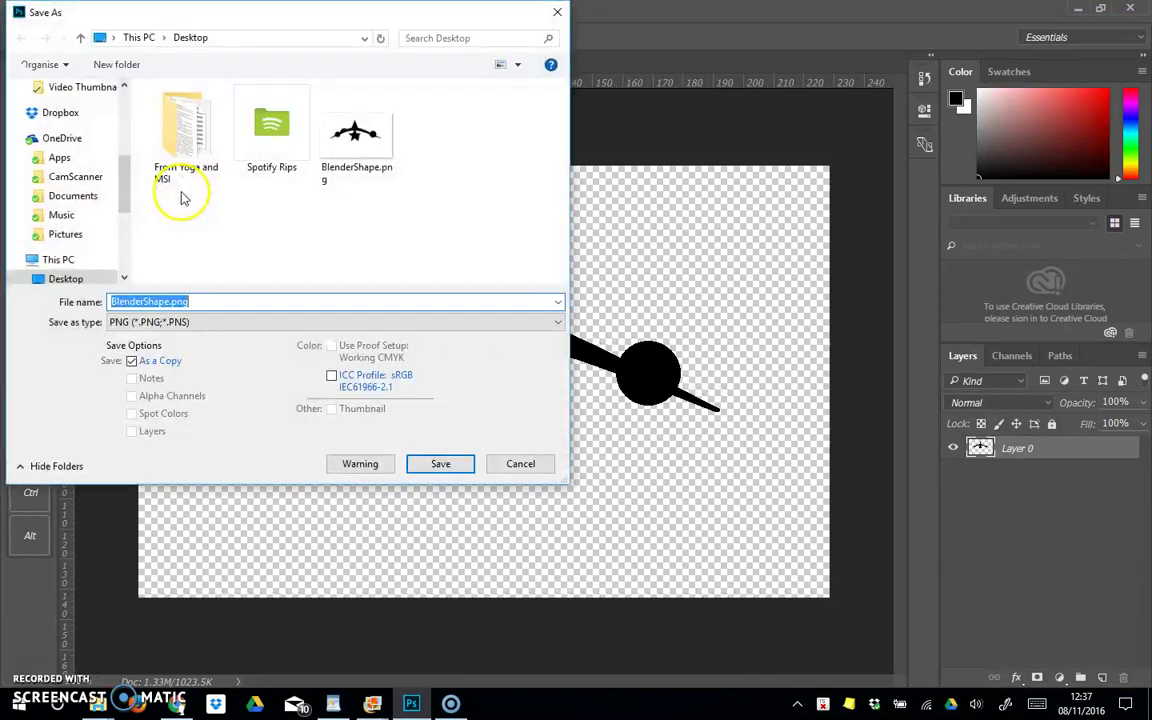
left_click(363, 152)
left_click(239, 322)
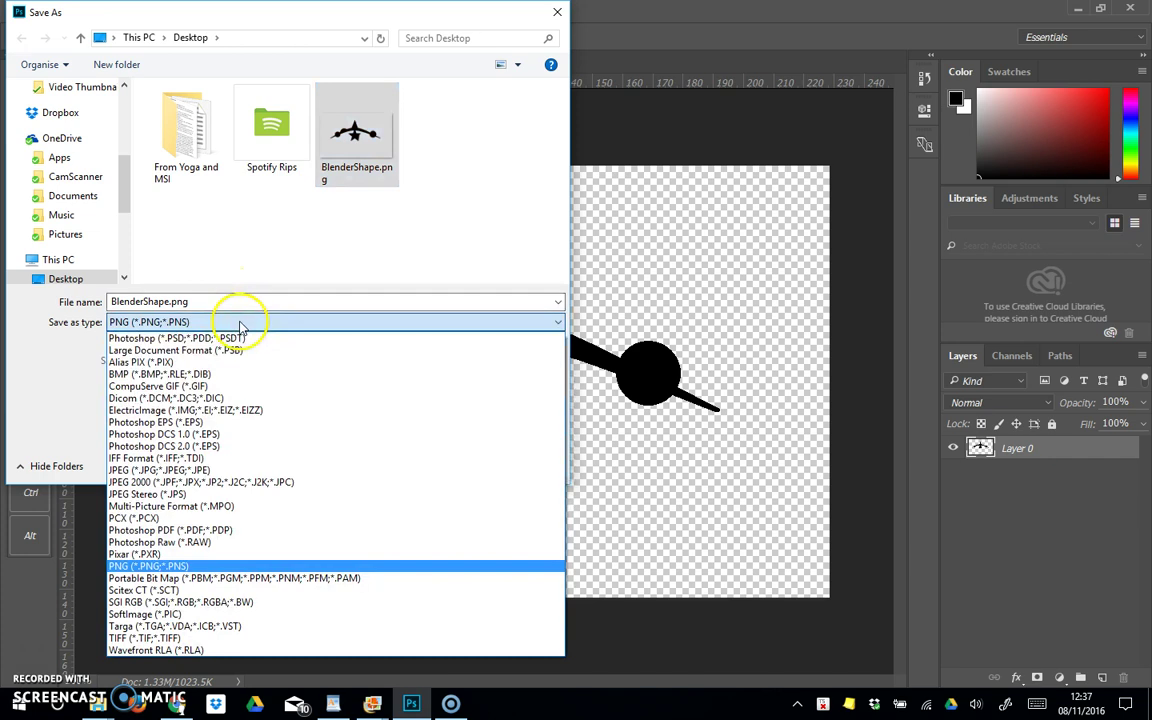
left_click(240, 325)
left_click(444, 463)
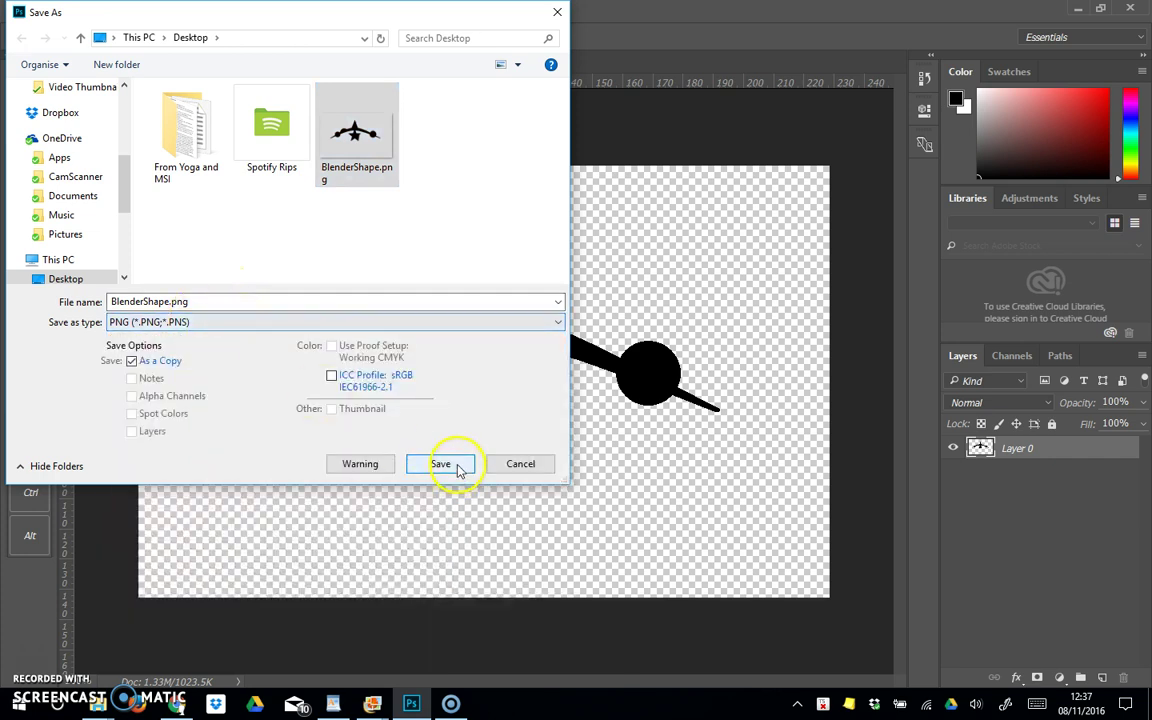
left_click(614, 354)
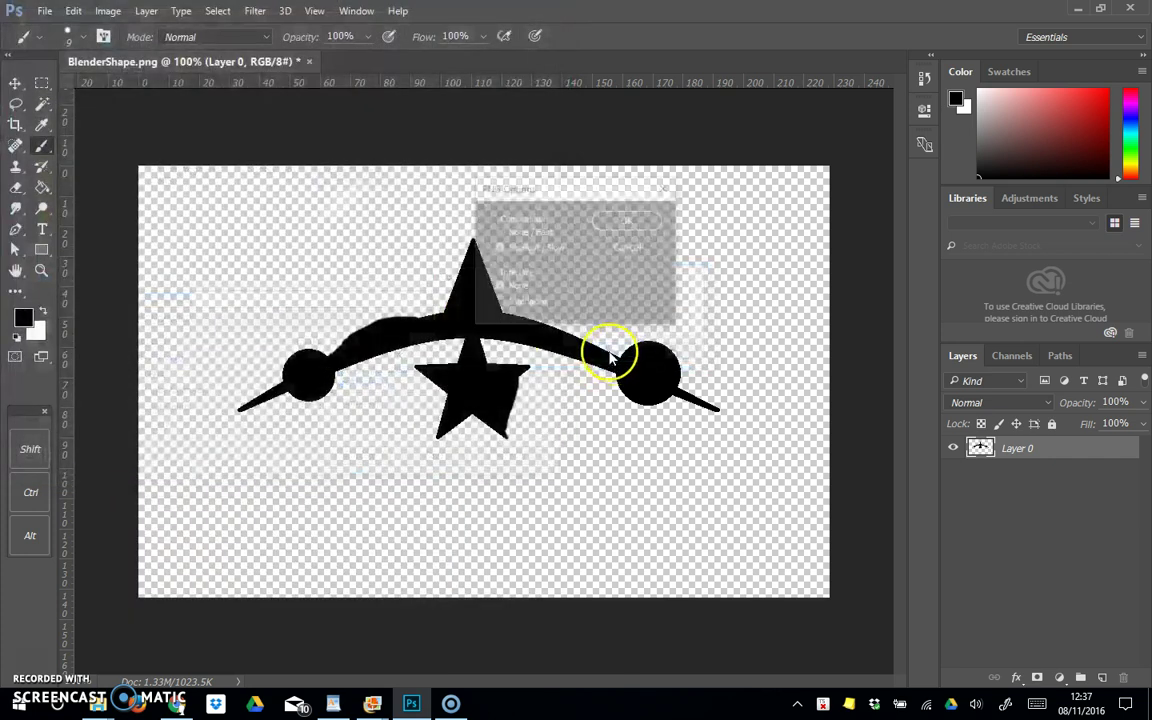
left_click(634, 223)
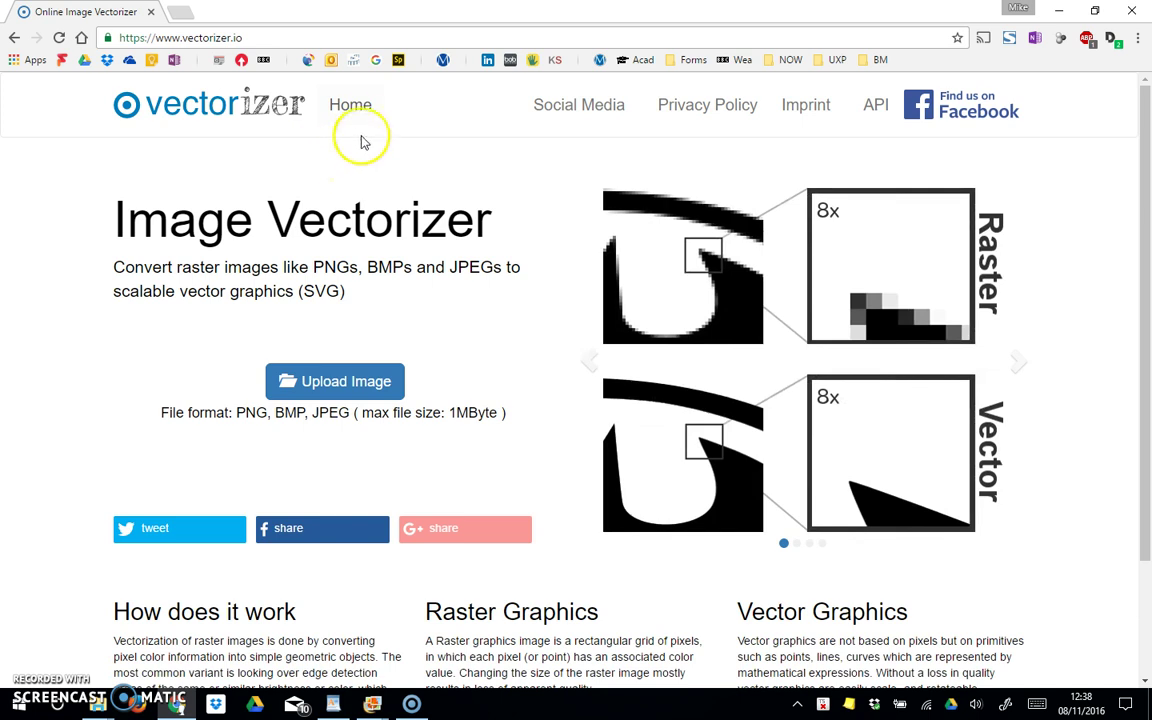
left_click_drag(243, 38, 147, 38)
left_click(259, 40)
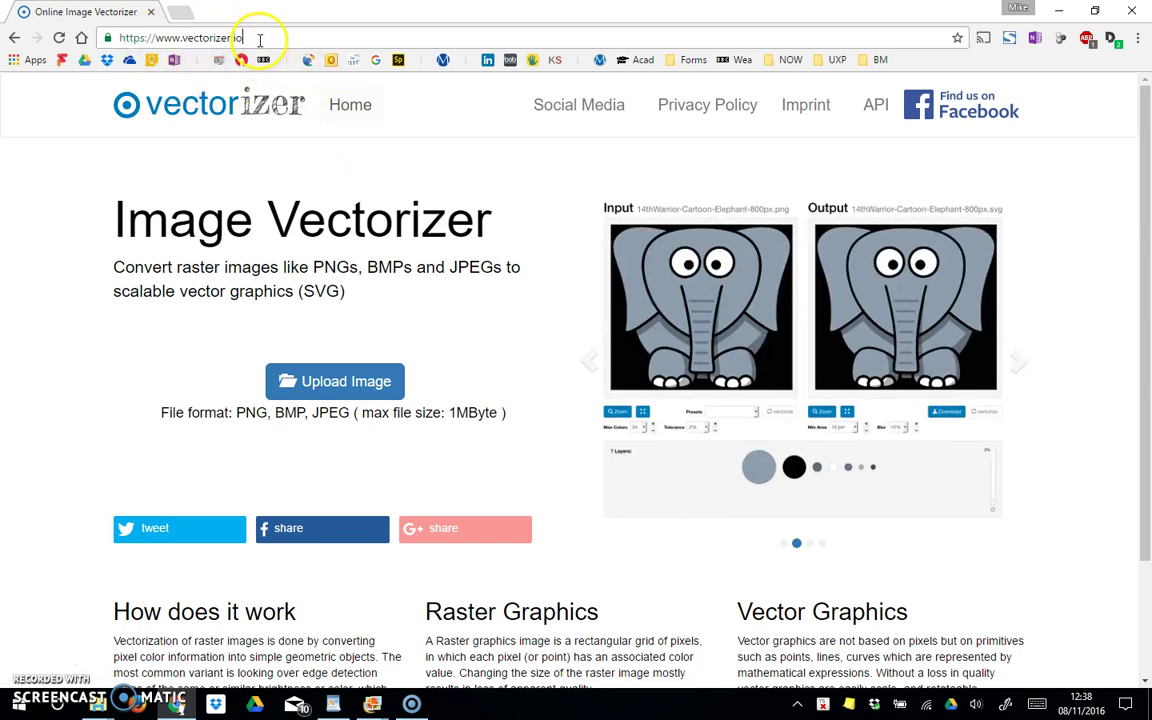
left_click(305, 383)
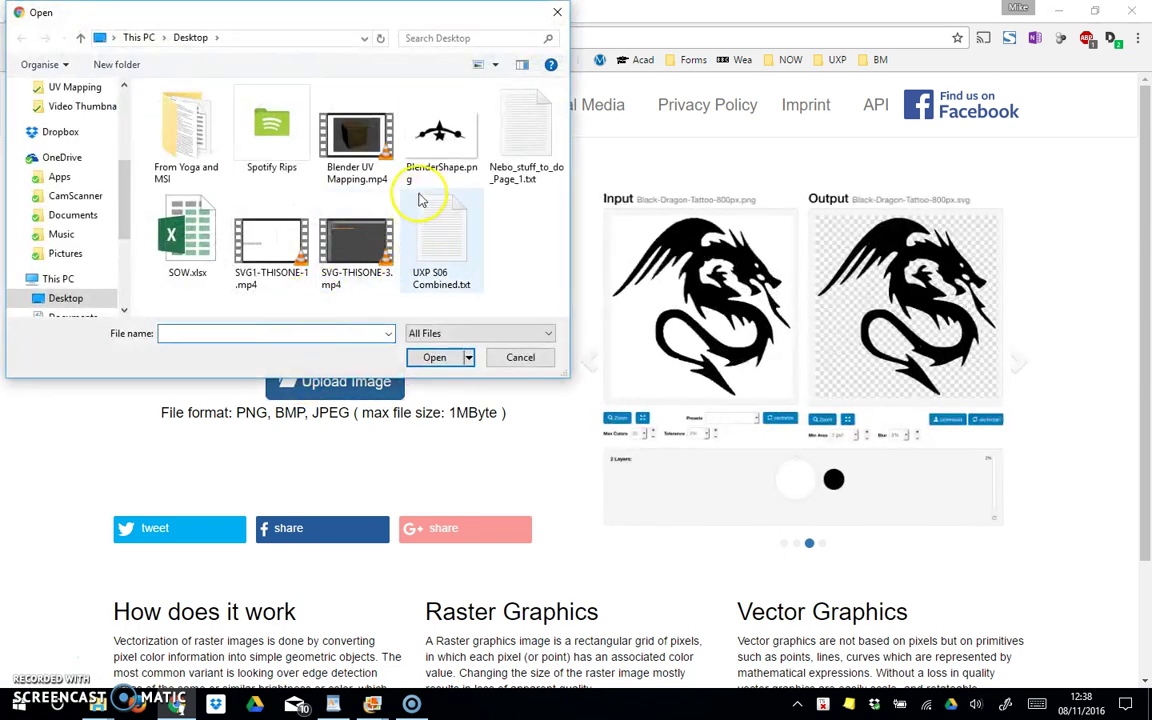
left_click(443, 181)
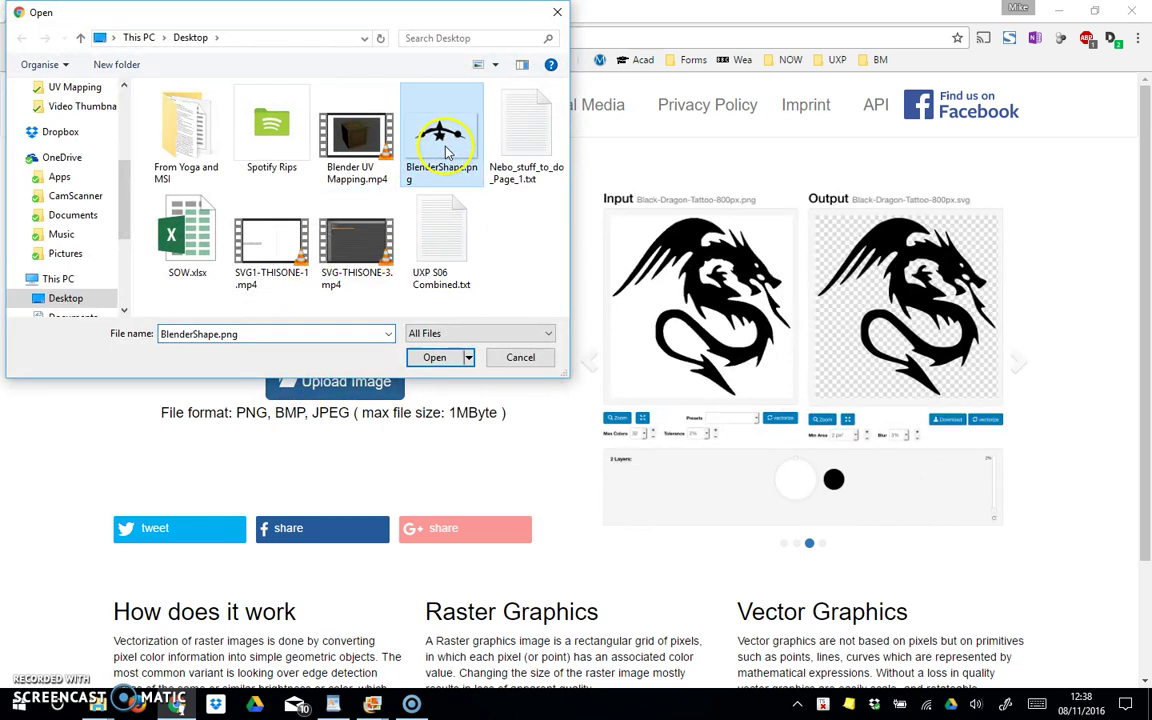
left_click(437, 358)
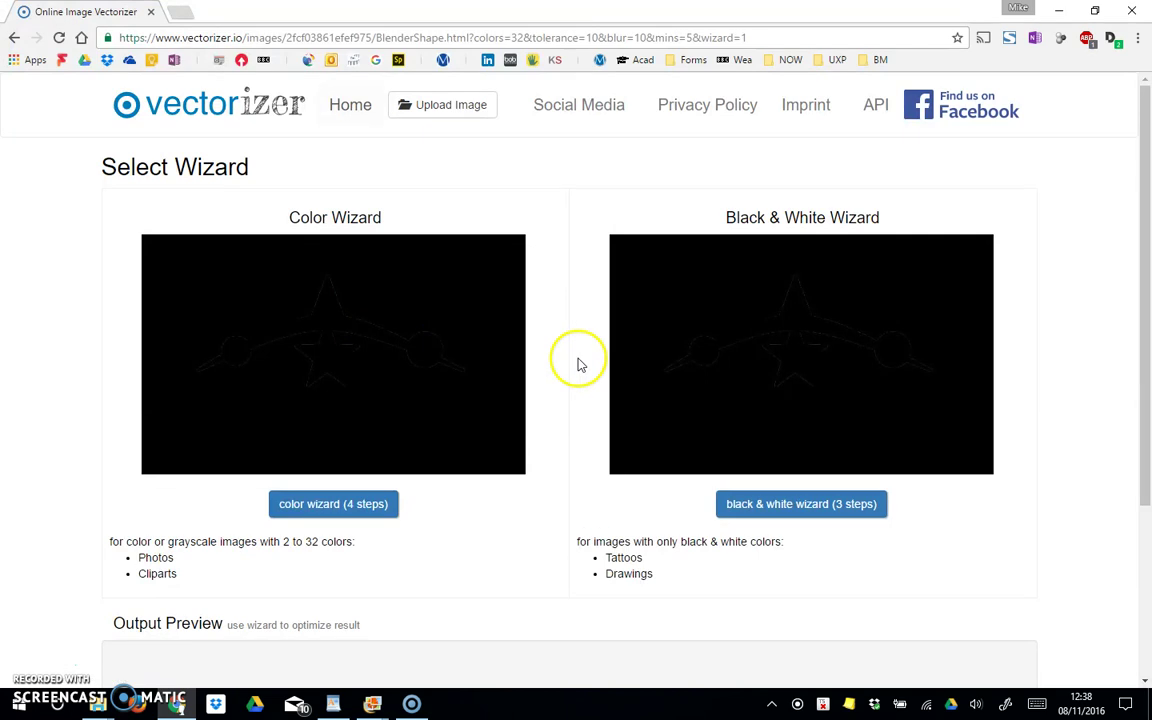
Step: Check the output preview, and skip the wizard to vectorize with the current settings
scroll(578, 360, "down", 1)
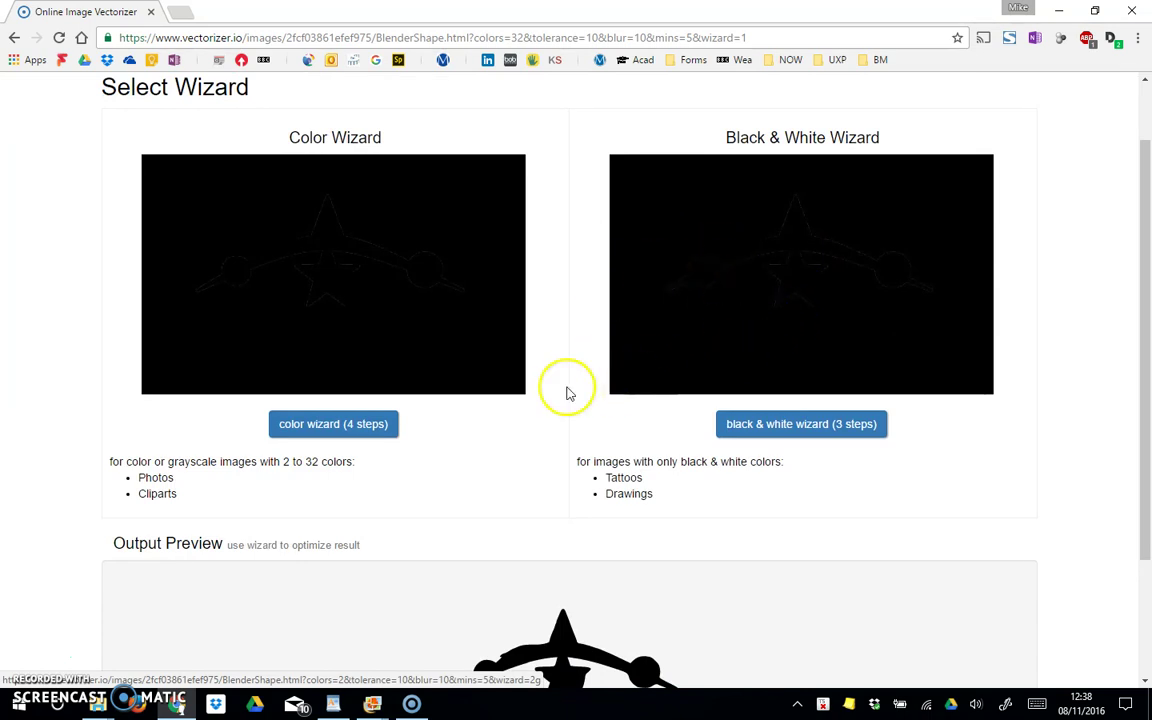
scroll(566, 390, "down", 2)
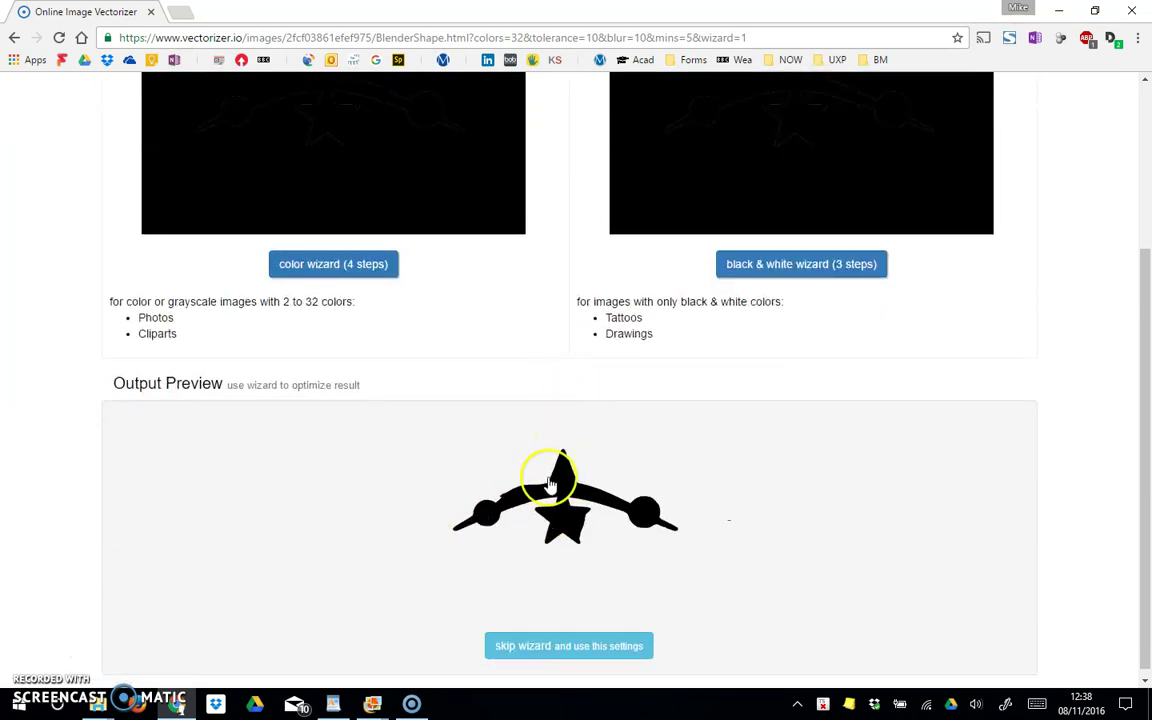
scroll(514, 470, "down", 1)
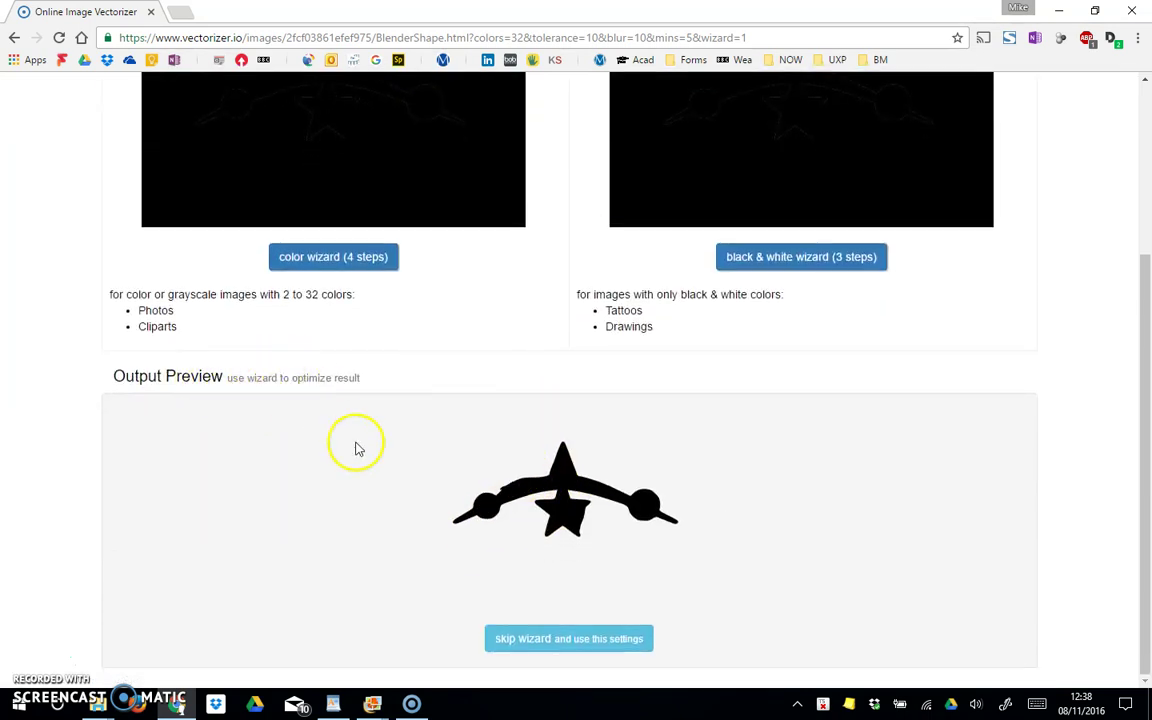
left_click(546, 642)
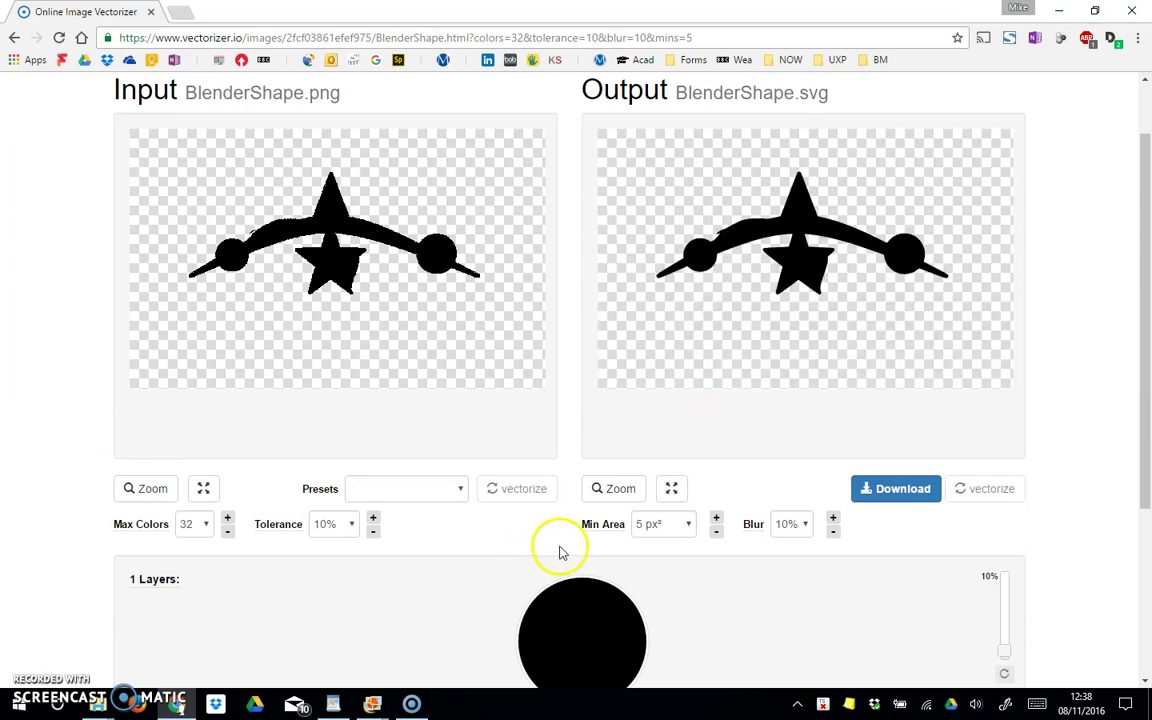
Step: Download the vectorized output to the Desktop as BlenderShape.svg, and dismiss the sharing dialog
scroll(558, 548, "down", 1)
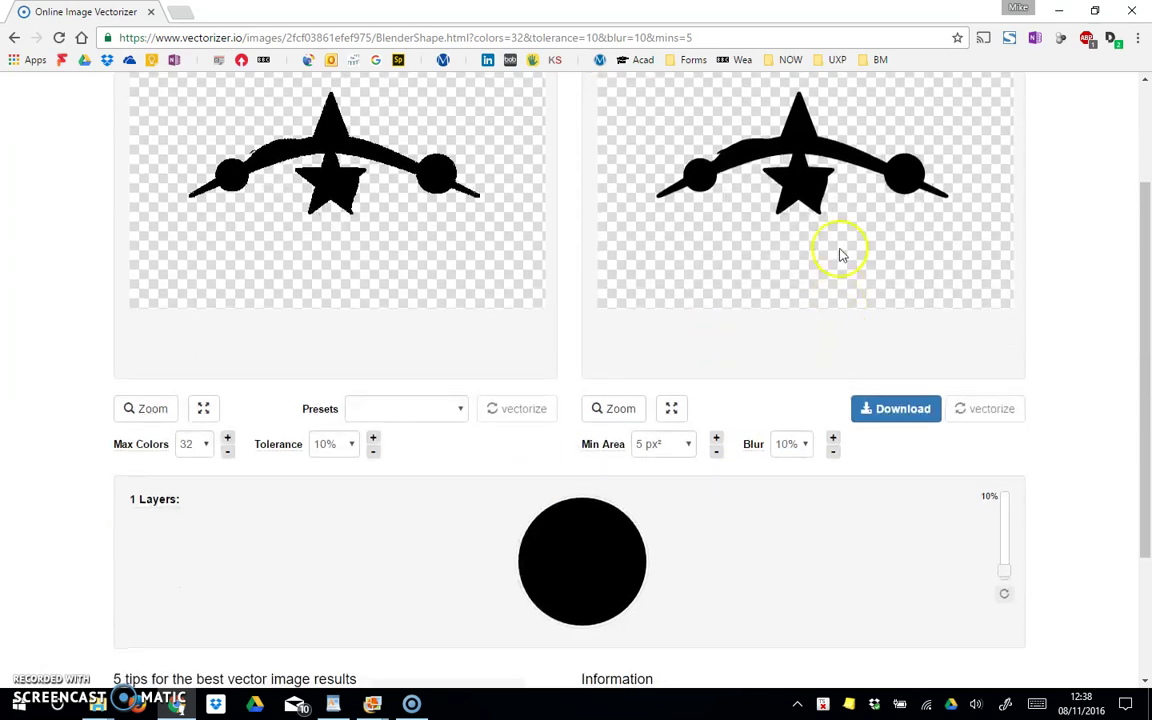
left_click(895, 409)
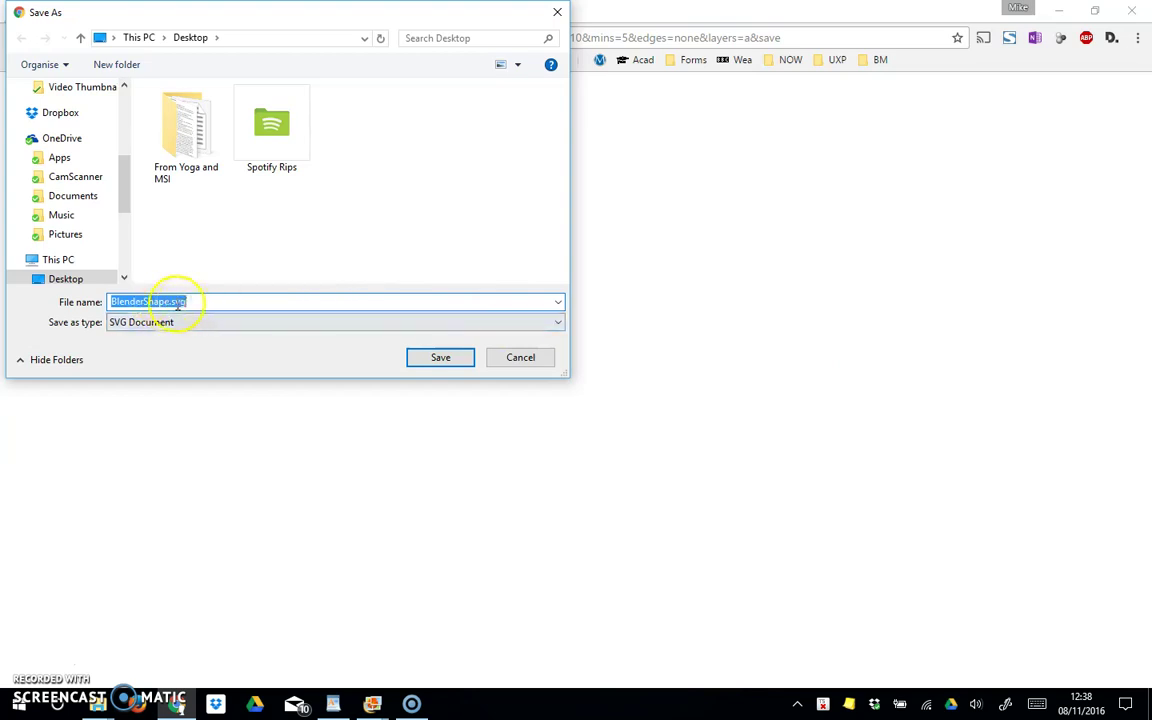
left_click(437, 357)
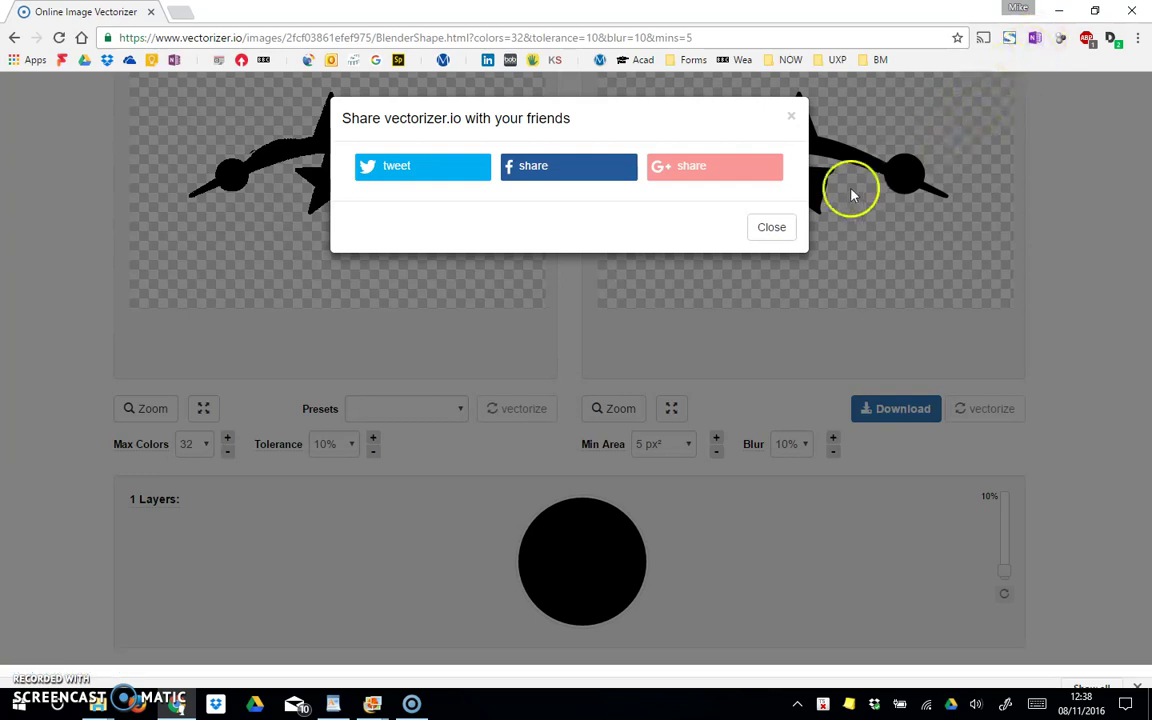
left_click(773, 227)
Step: Minimise the browser and move the BlenderShape.svg icon to an empty spot on the desktop
left_click(1059, 11)
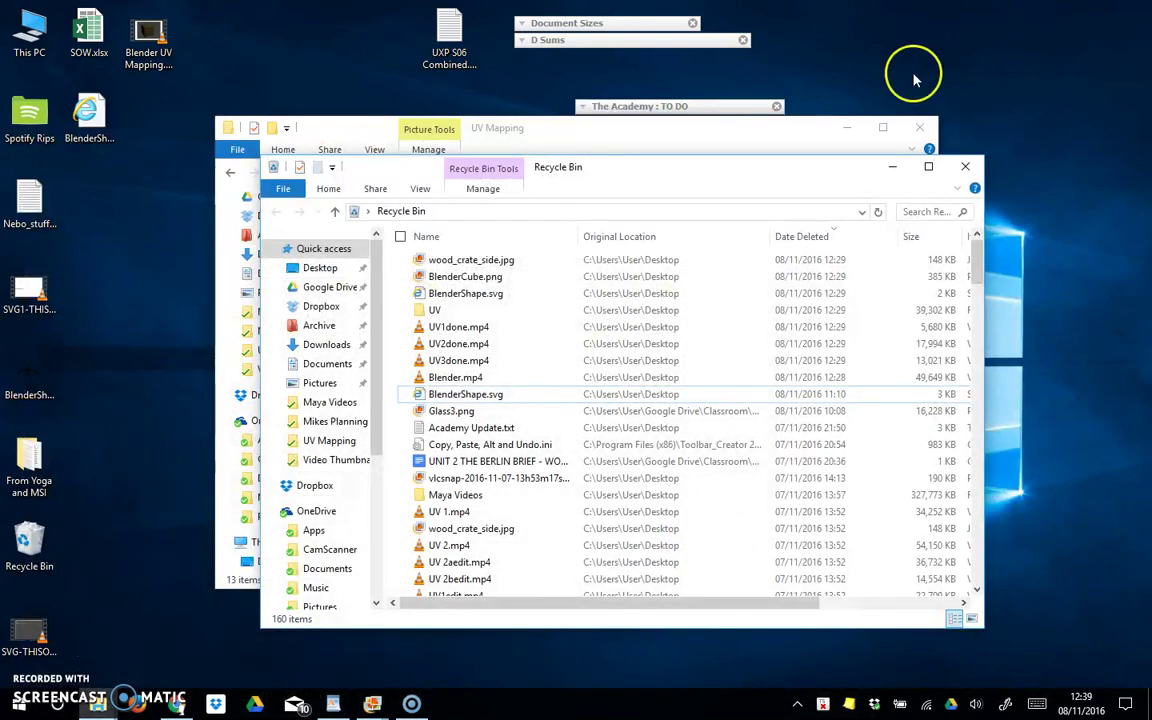
left_click_drag(89, 115, 152, 280)
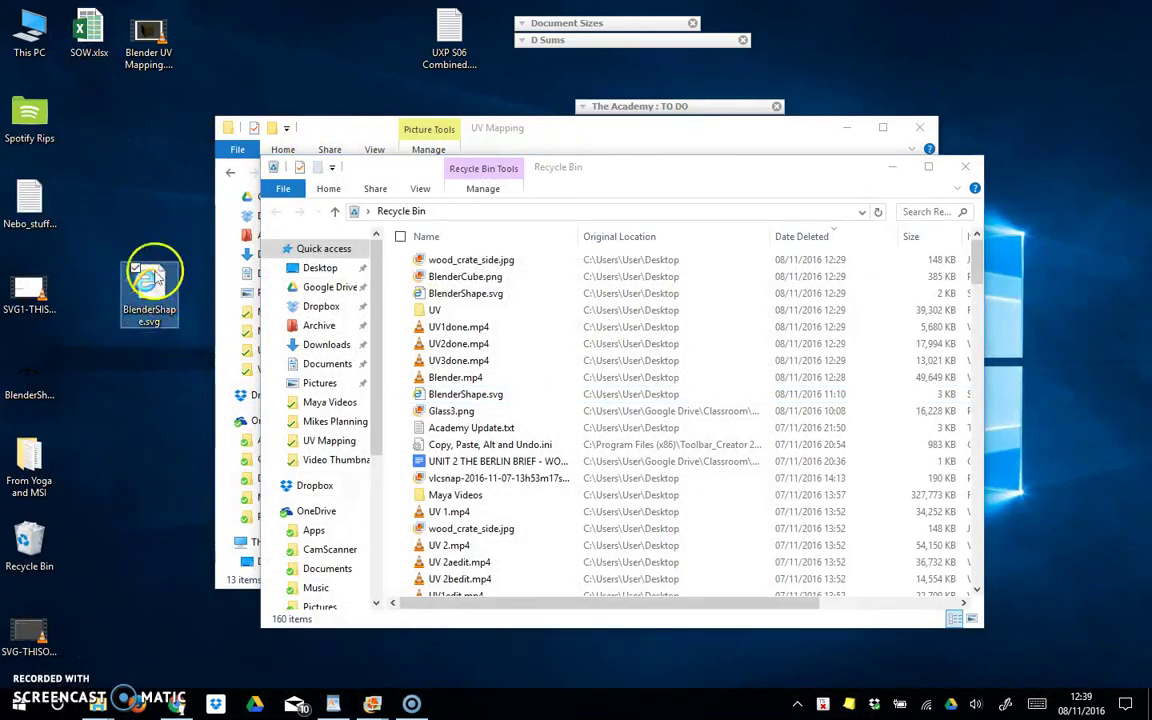
left_click(145, 303)
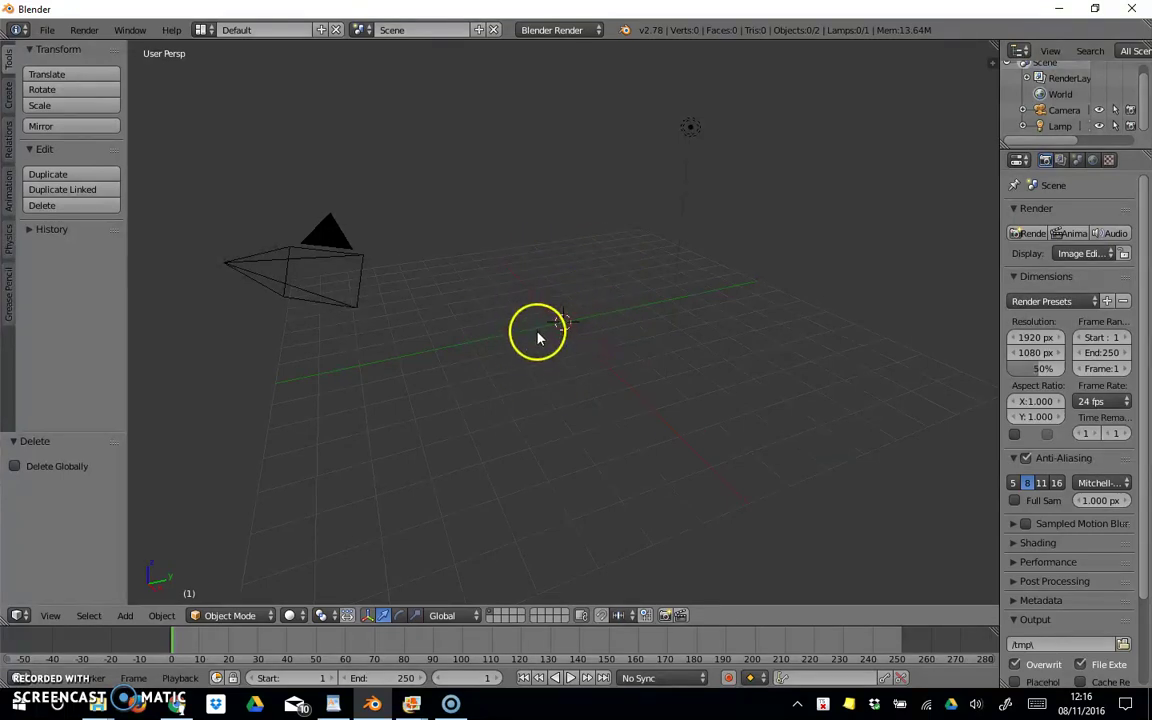
Step: Import the BlenderShape.svg file from the Desktop into the scene as a Scalable Vector Graphics file
left_click(50, 33)
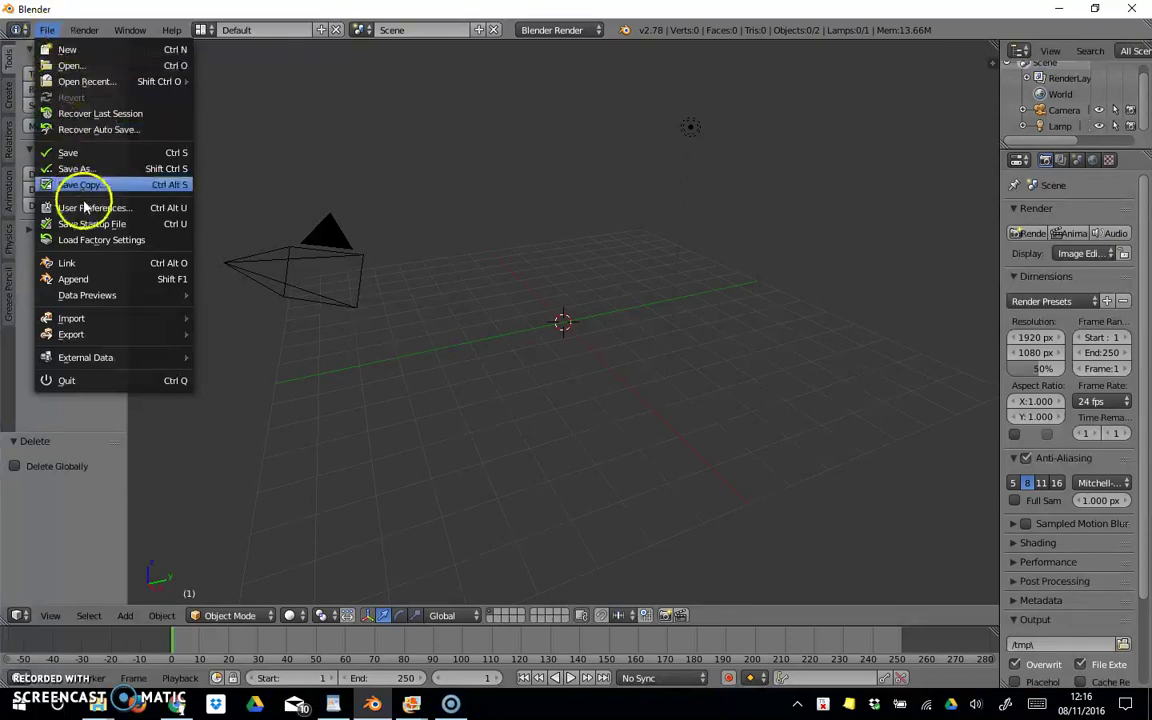
mouse_move(141, 319)
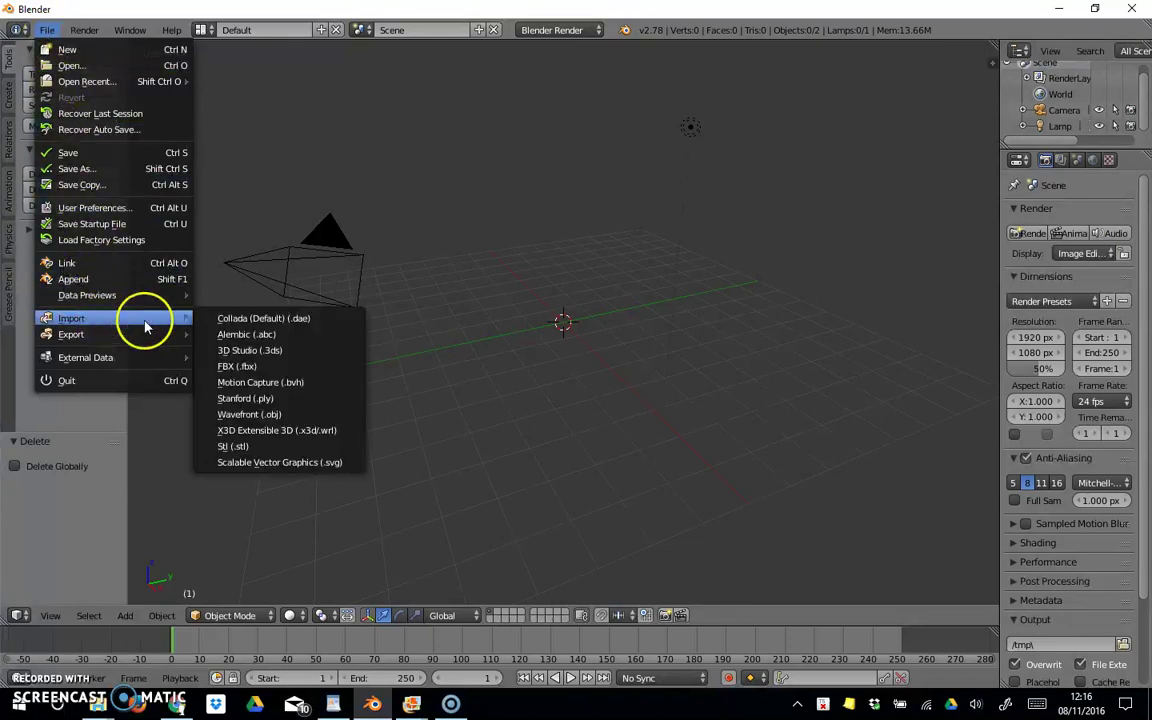
left_click(275, 463)
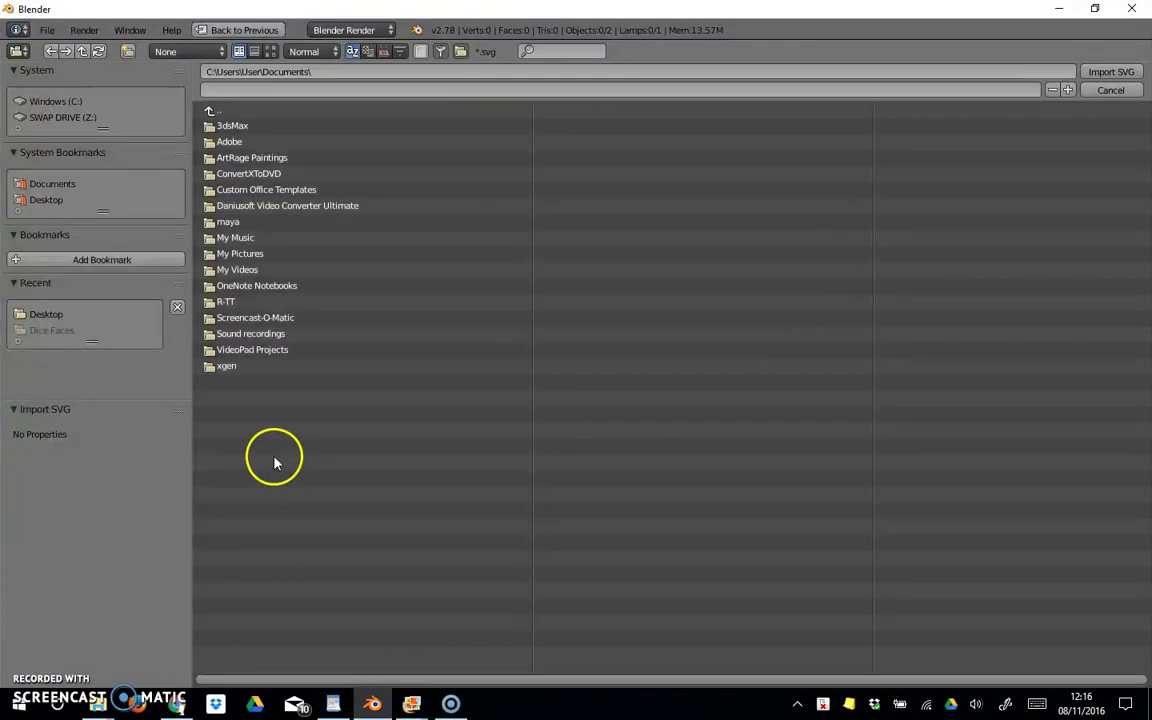
left_click(52, 200)
left_click(237, 182)
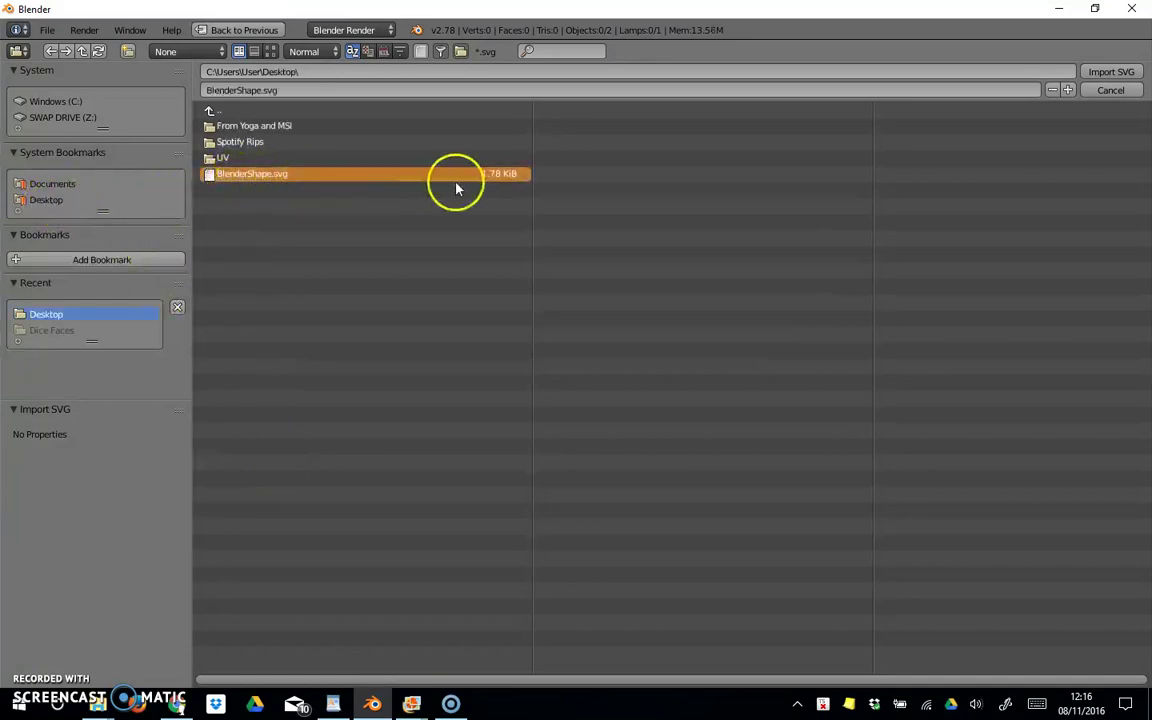
left_click(1111, 73)
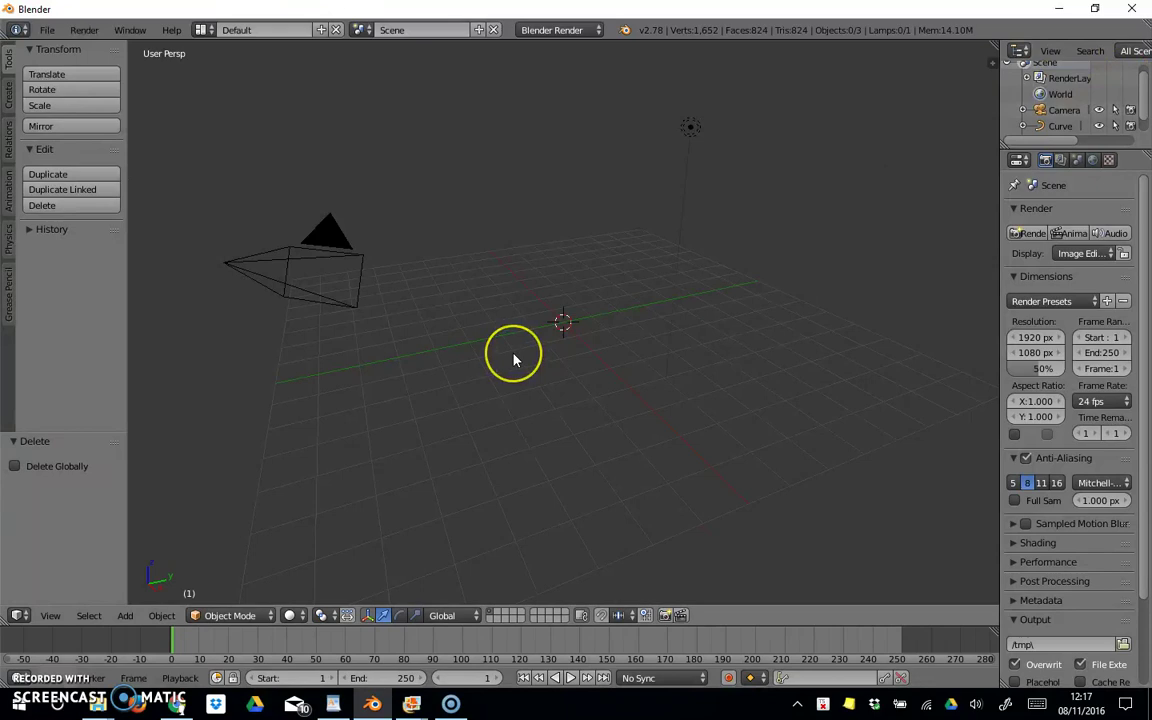
Step: Select the tiny imported curve near the origin and set its X and Y scale to 50
scroll(593, 380, "up", 3)
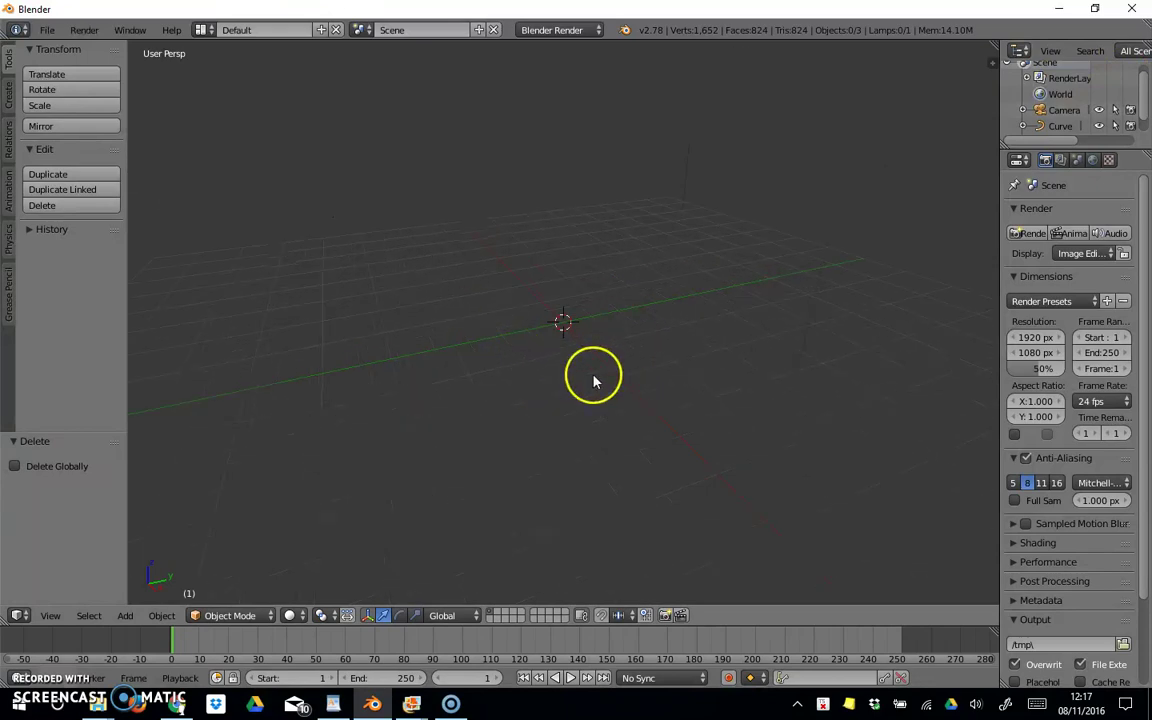
scroll(592, 384, "up", 4)
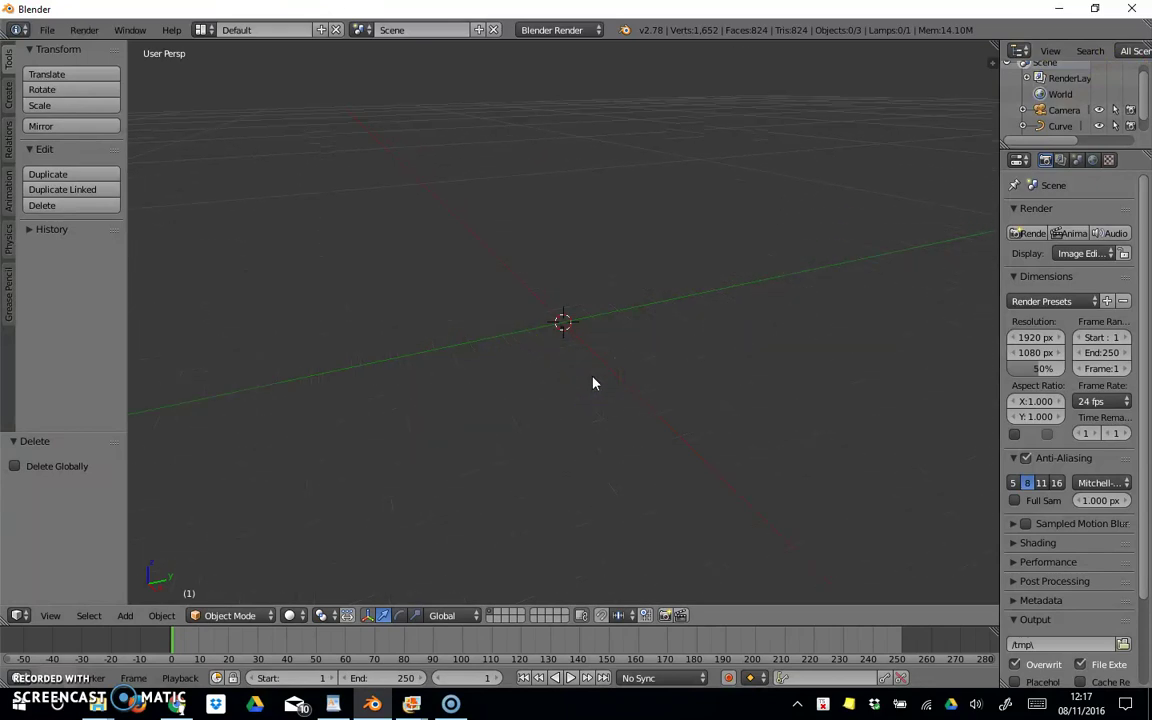
scroll(591, 385, "up", 2)
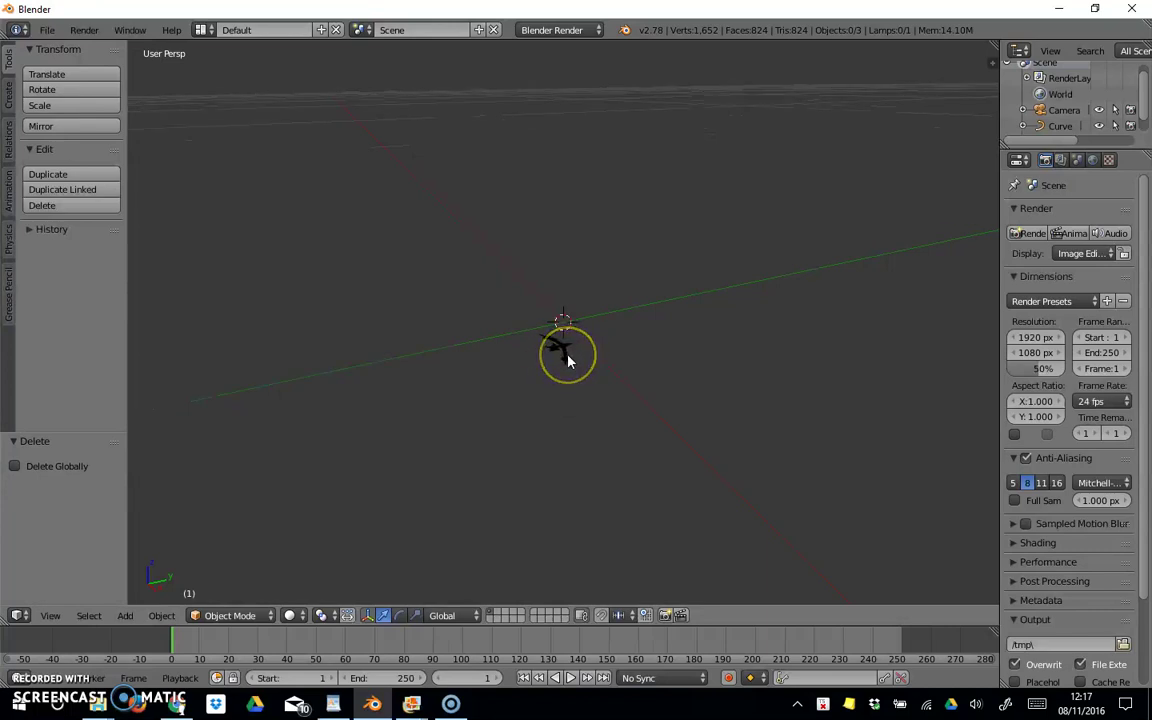
right_click(565, 363)
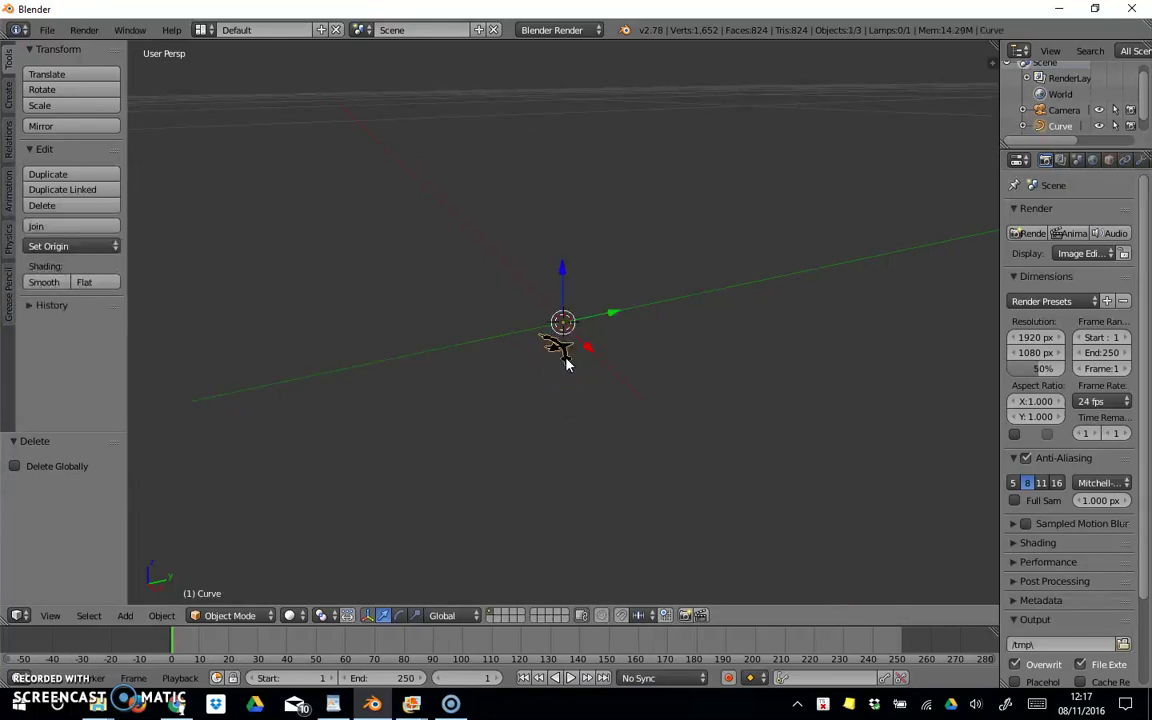
left_click(1108, 160)
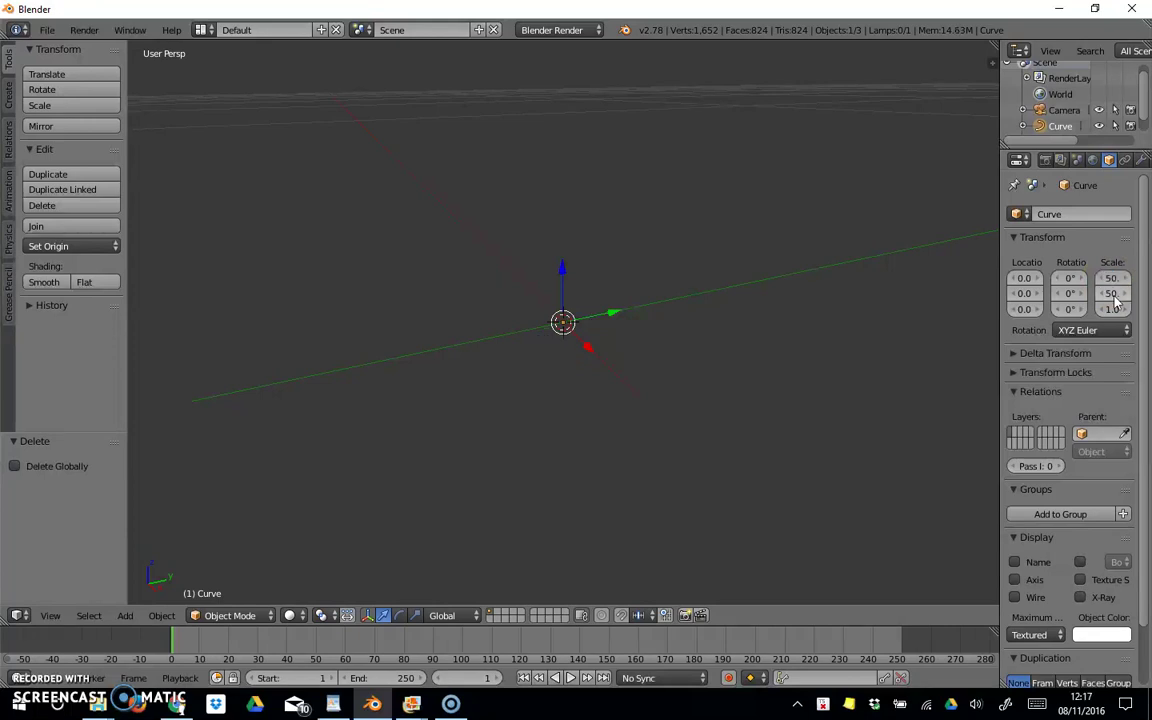
mouse_move(766, 368)
left_mouse_down()
mouse_move(761, 357)
mouse_move(733, 373)
mouse_move(625, 478)
mouse_move(560, 445)
mouse_move(532, 396)
mouse_move(586, 404)
mouse_move(573, 415)
left_mouse_up()
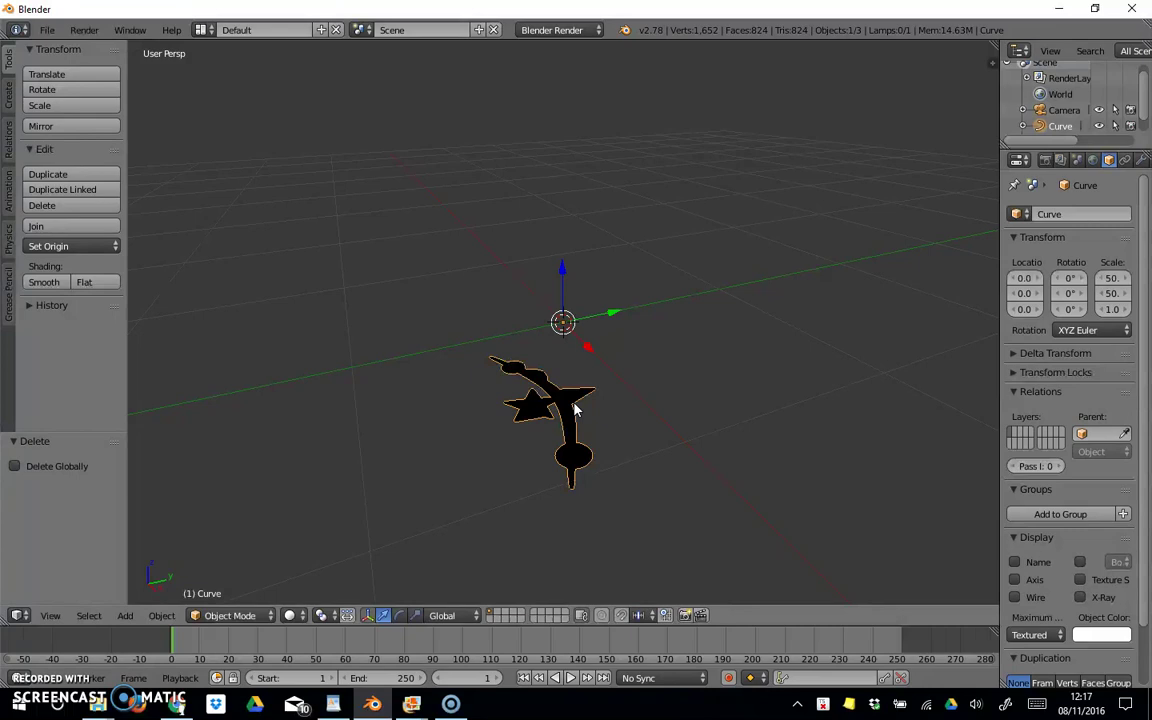
Step: Convert the selected curve to a mesh
left_click(161, 615)
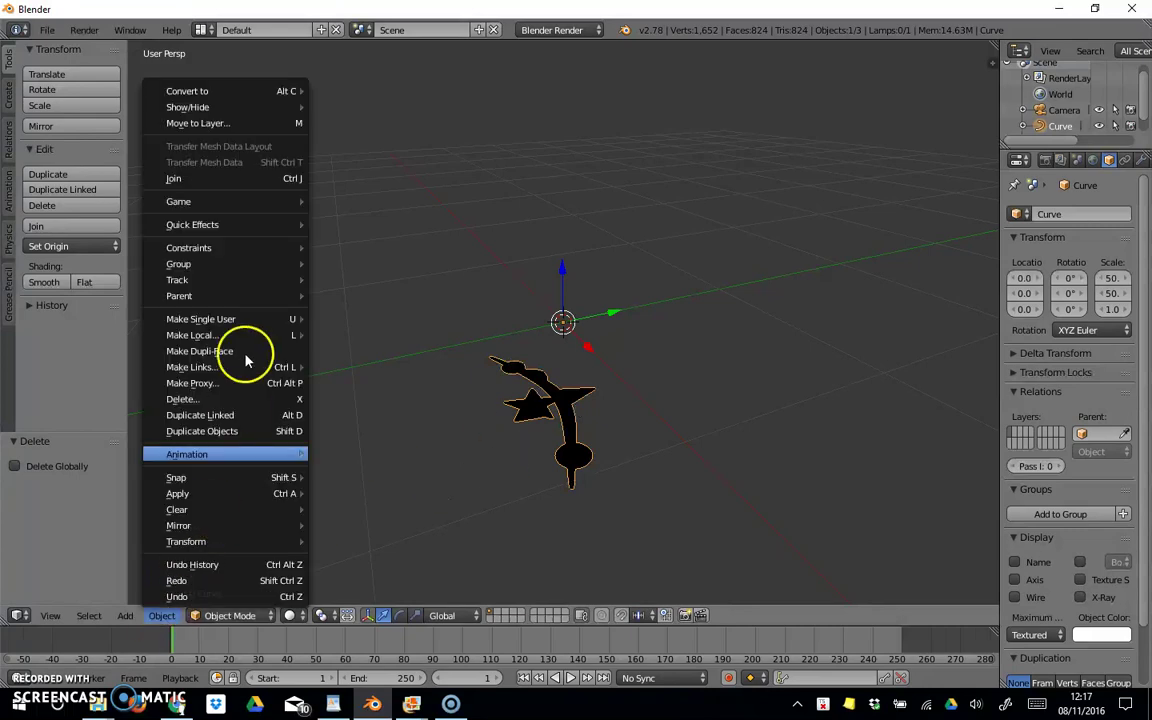
mouse_move(288, 91)
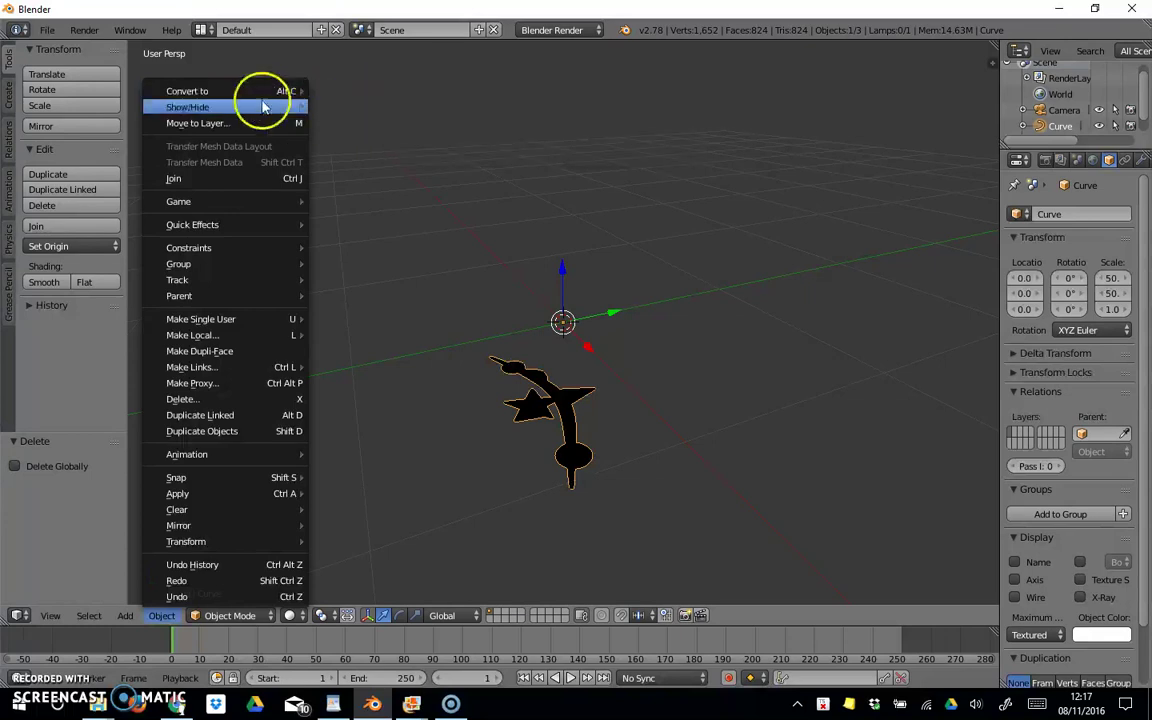
left_click(161, 615)
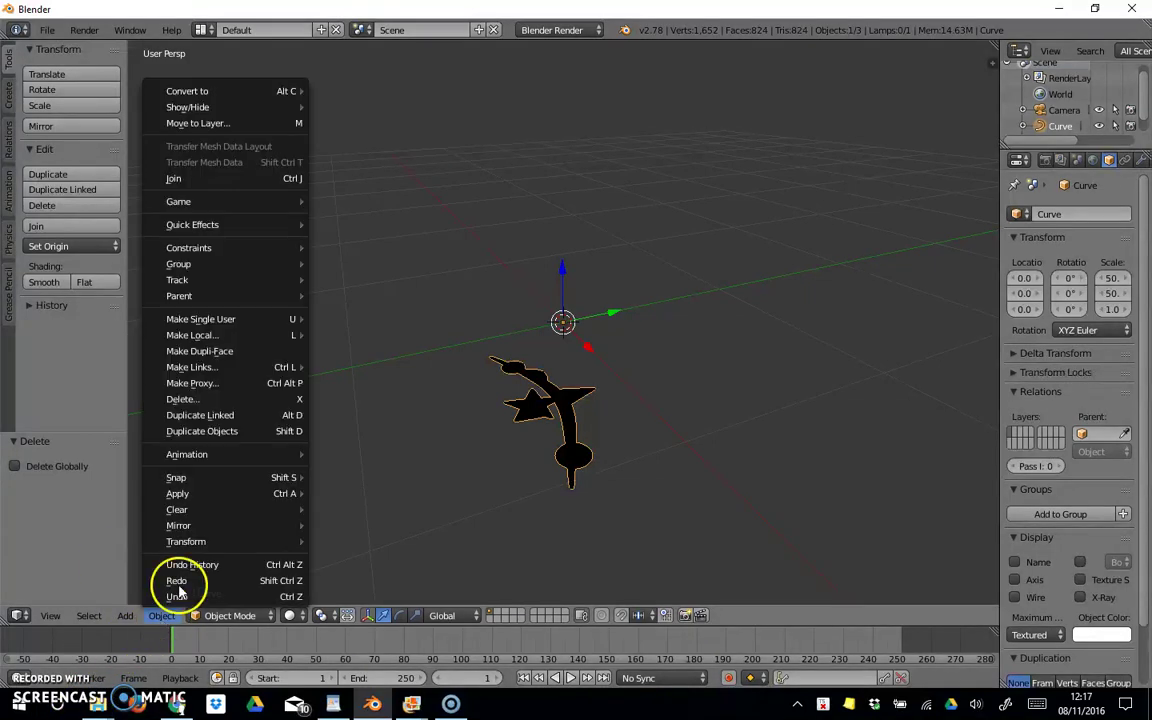
left_click(363, 110)
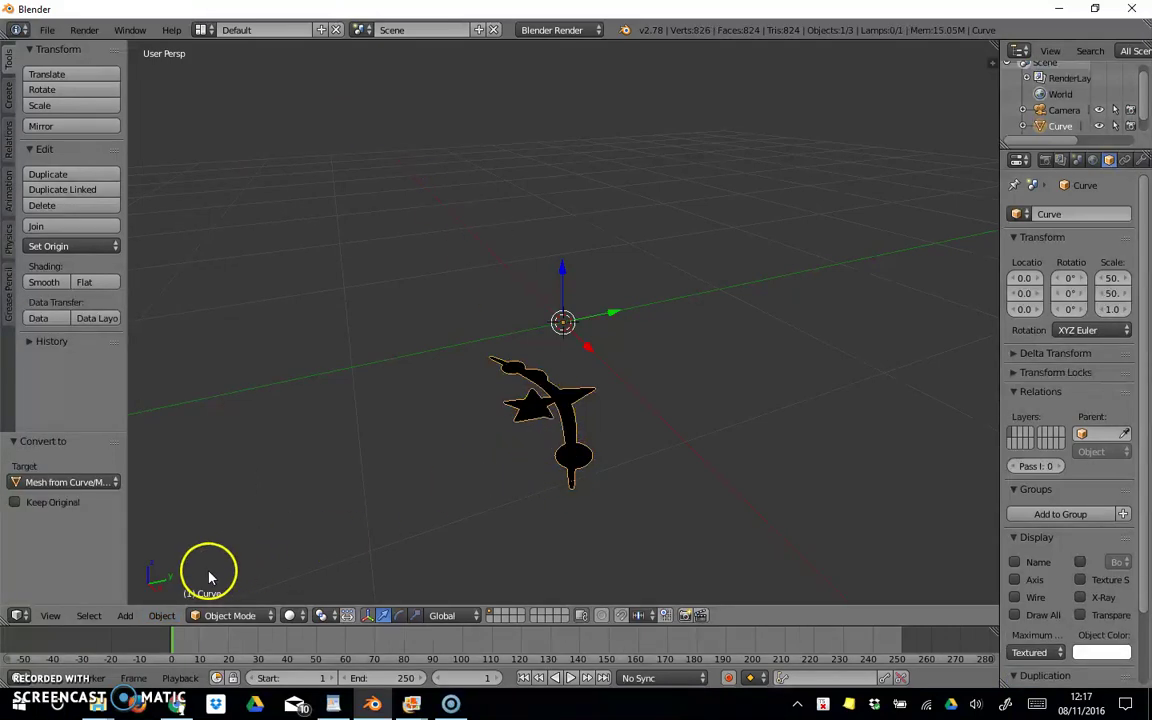
Step: Border-select the converted shape in the viewport and switch it to Edit Mode
left_click(89, 616)
left_click(106, 594)
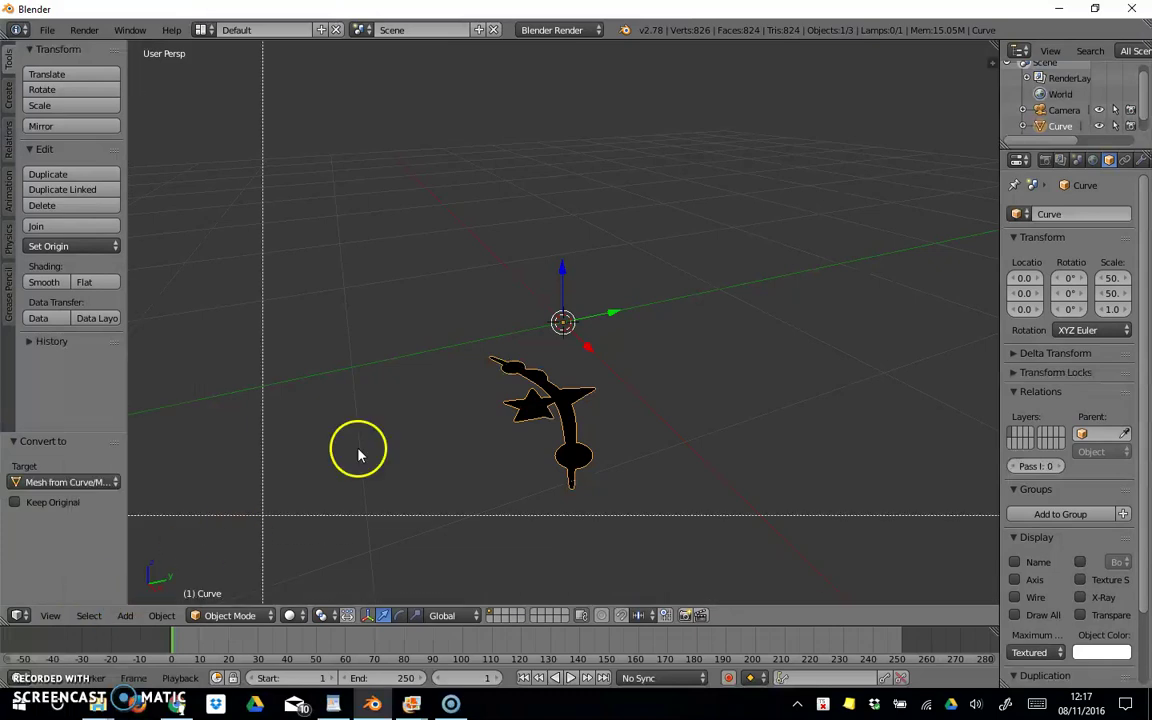
left_click_drag(433, 333, 608, 518)
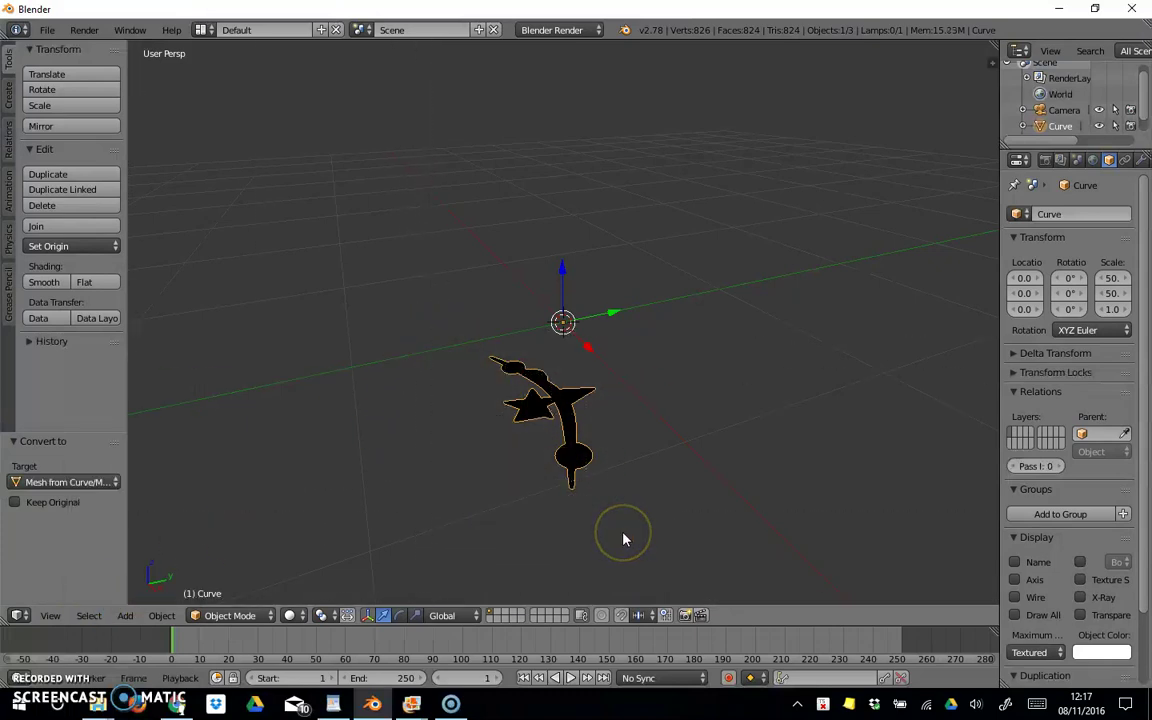
left_click(255, 616)
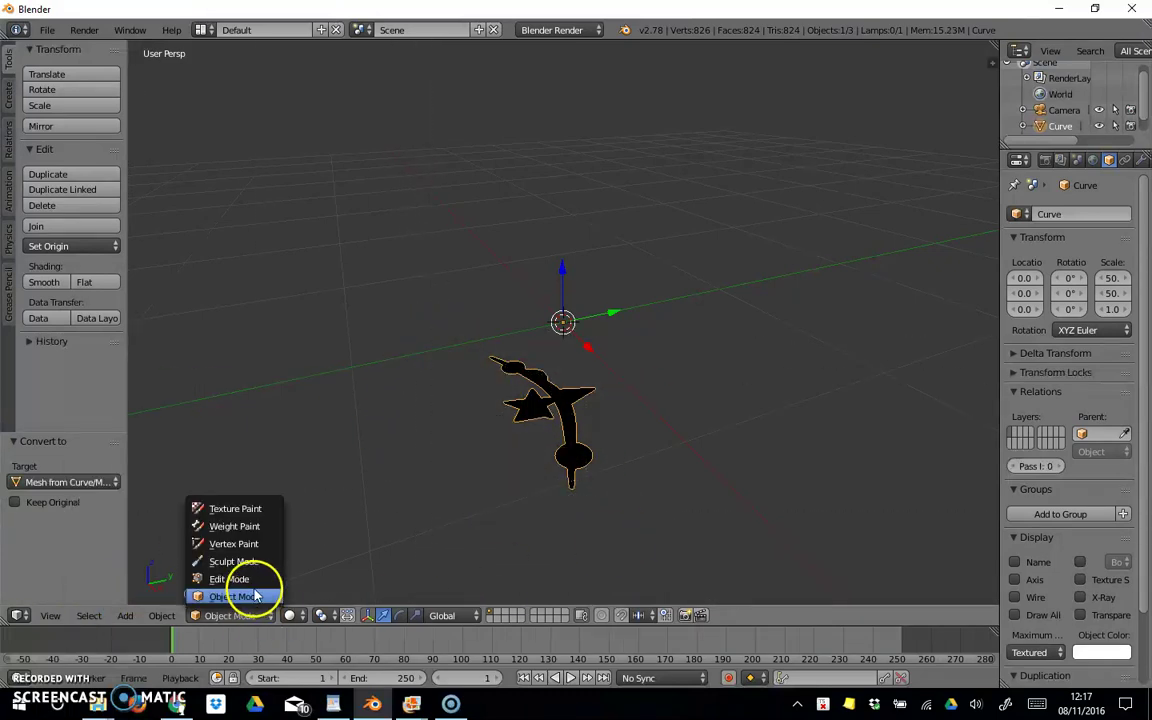
left_click(254, 581)
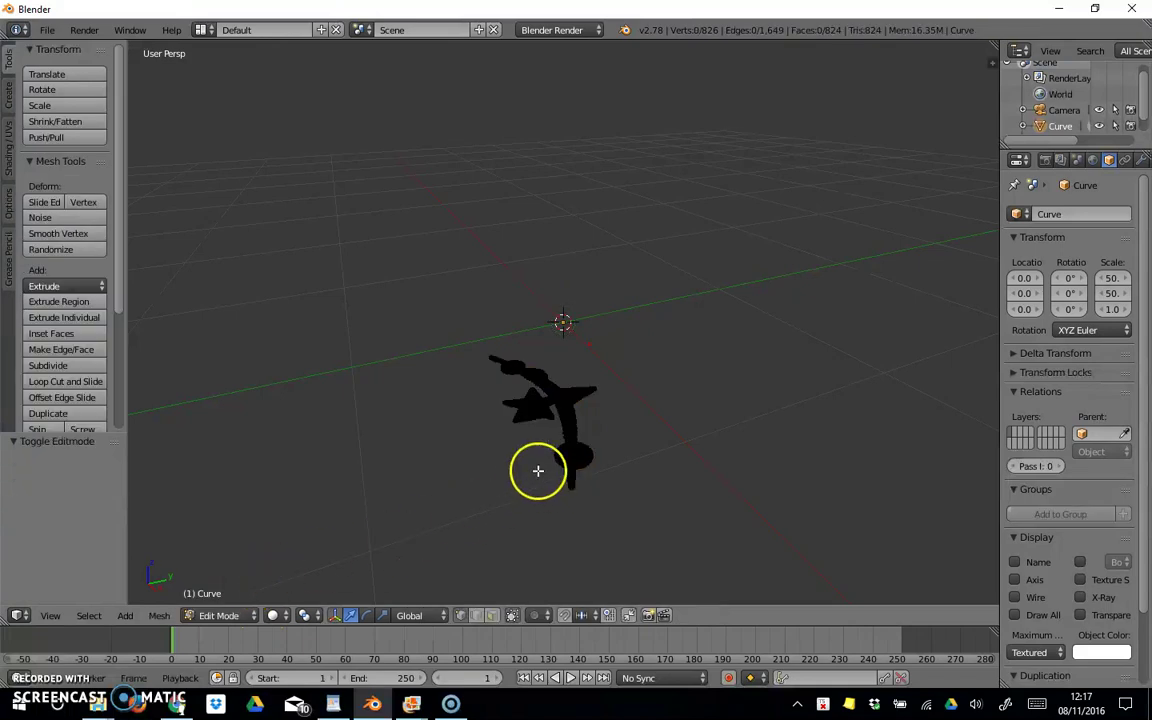
Step: Try to border-select the whole mesh in Edit Mode, and clear the selection
left_click(464, 335)
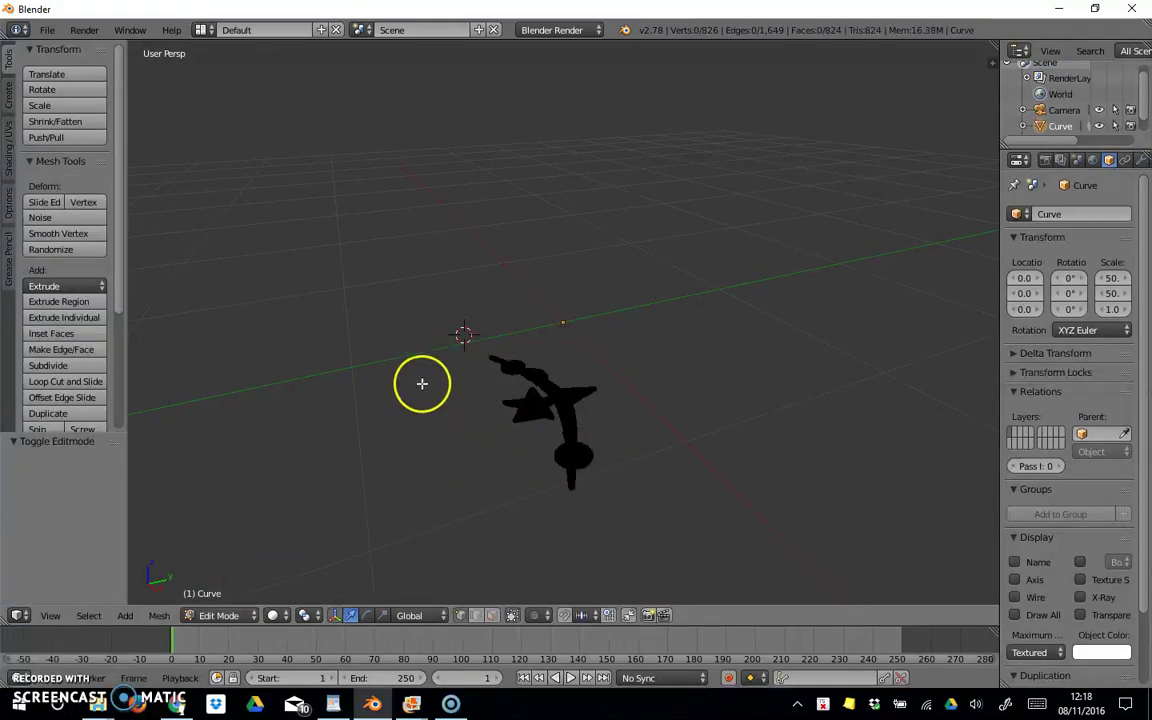
left_click(89, 615)
left_click(95, 573)
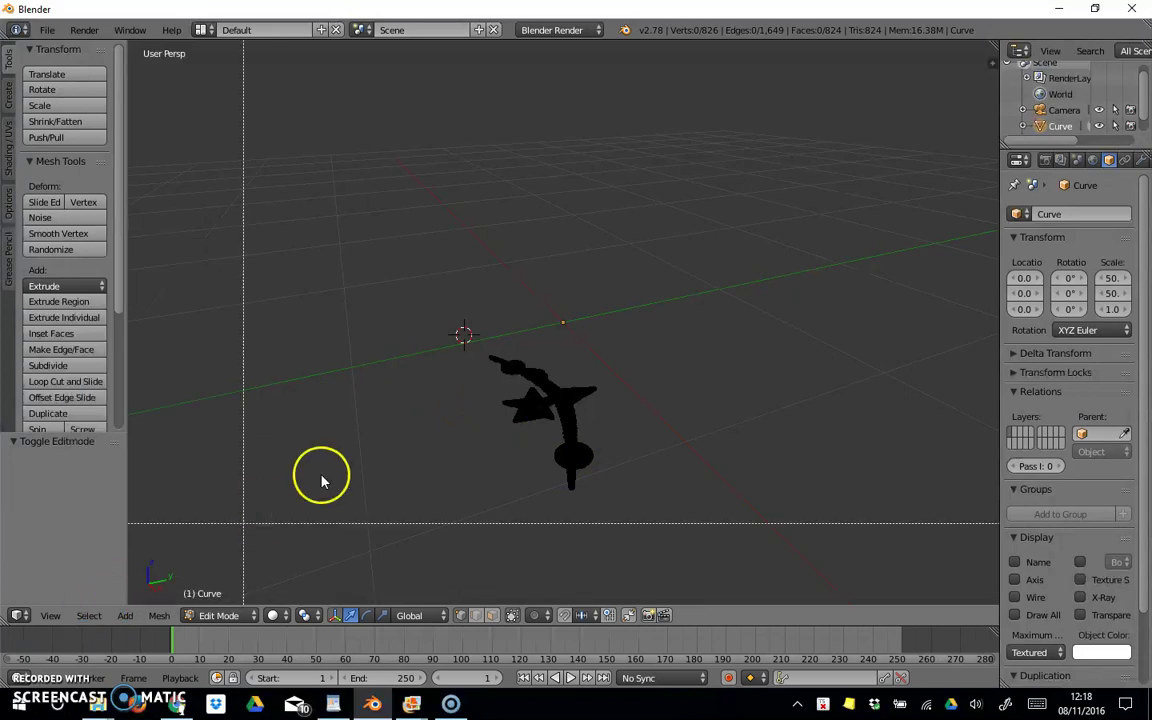
left_click_drag(463, 335, 655, 556)
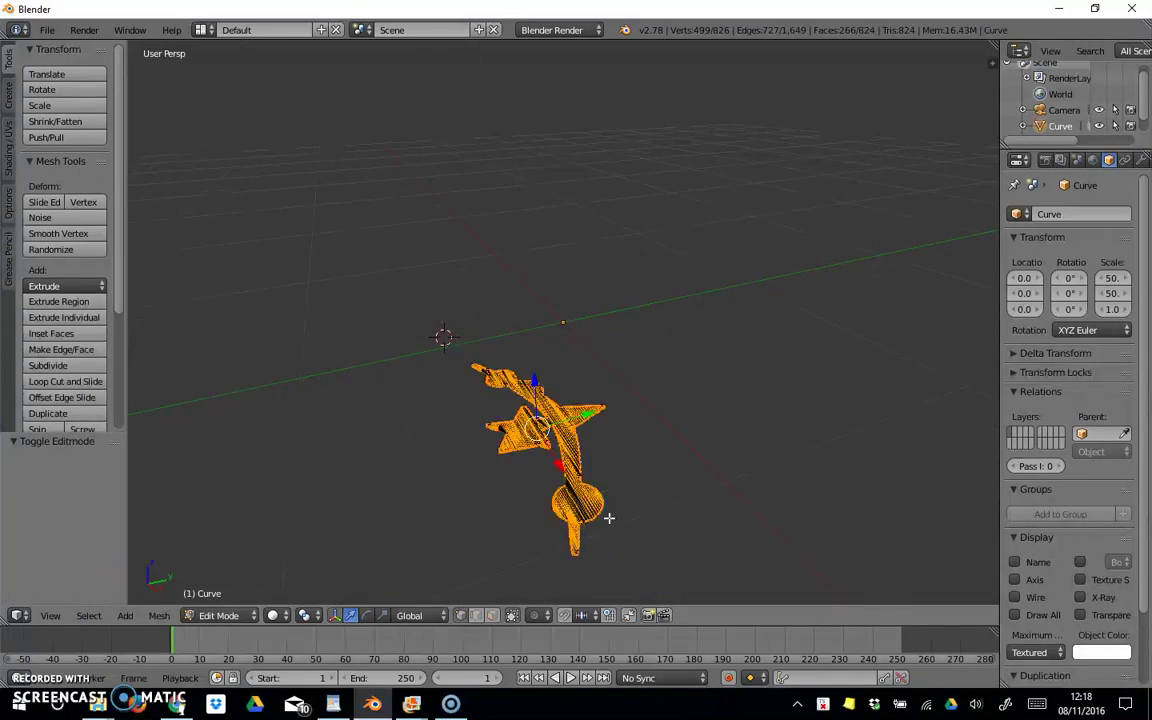
scroll(609, 517, "down", 1)
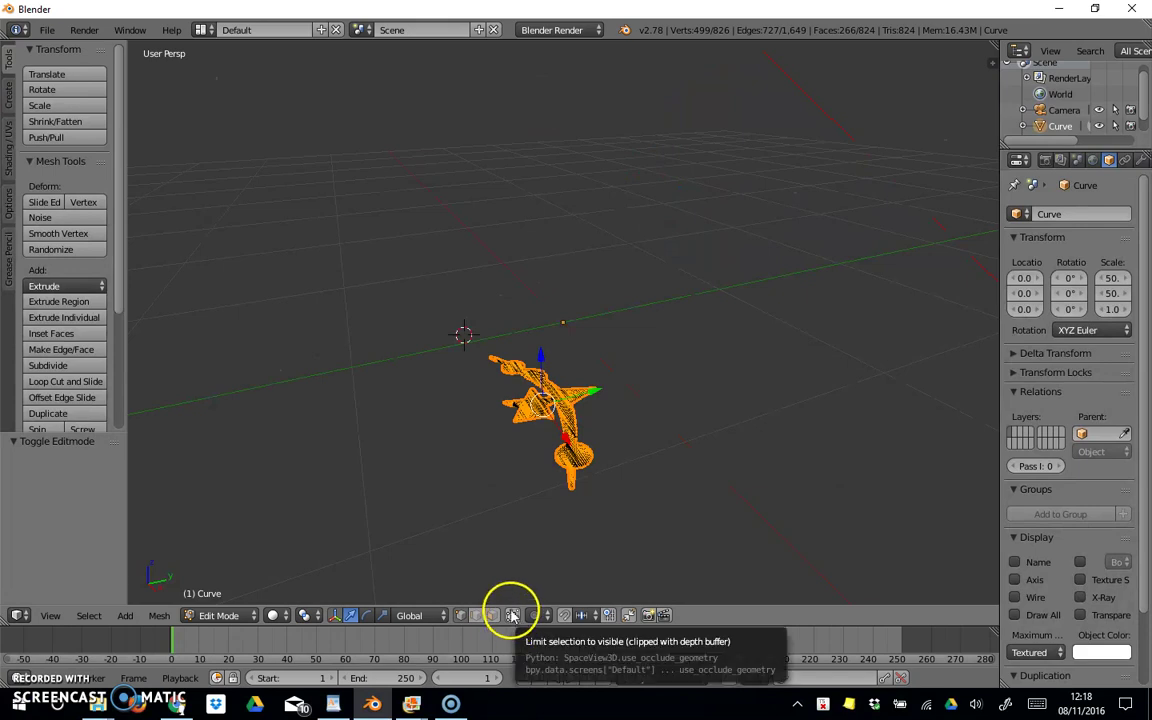
left_click(98, 615)
left_click(123, 558)
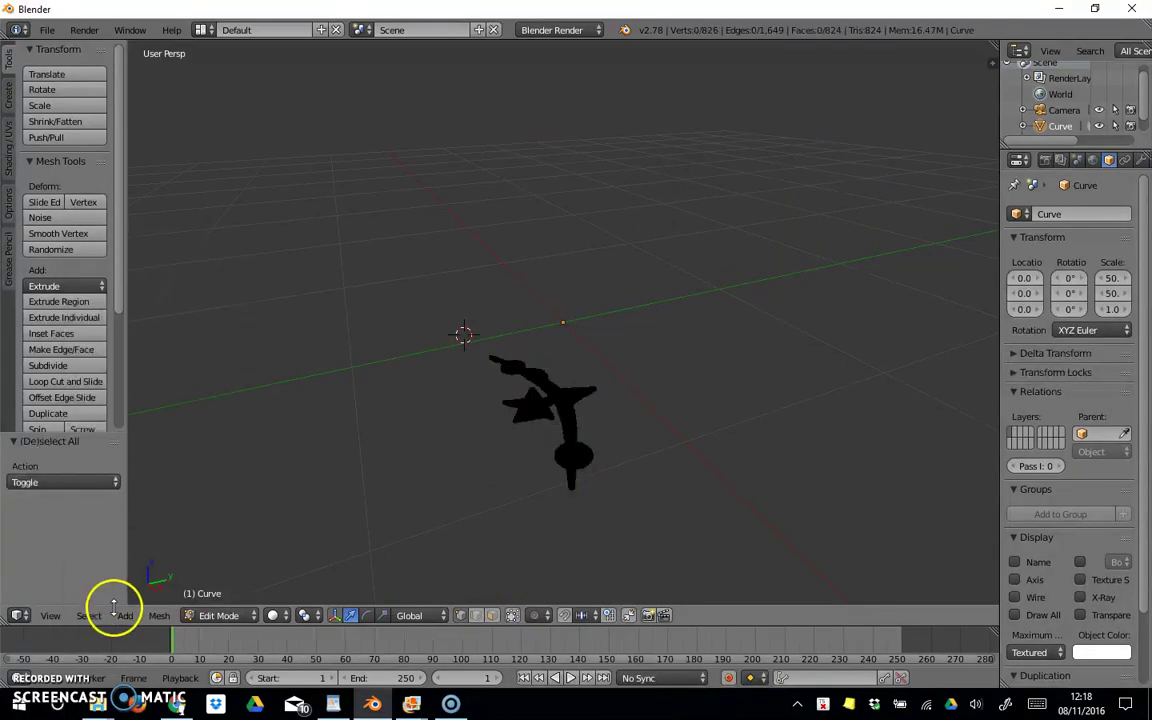
Step: Select all of the mesh's geometry and extrude it upwards by about 0.184 along Z
left_click(92, 615)
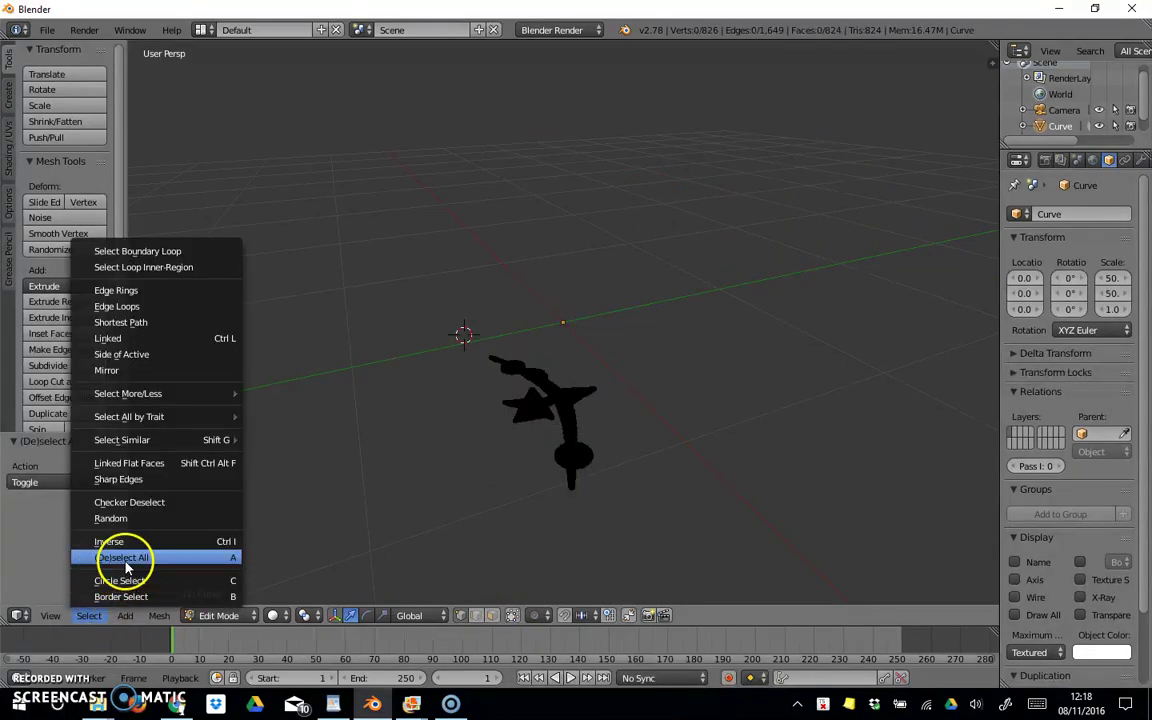
left_click(123, 557)
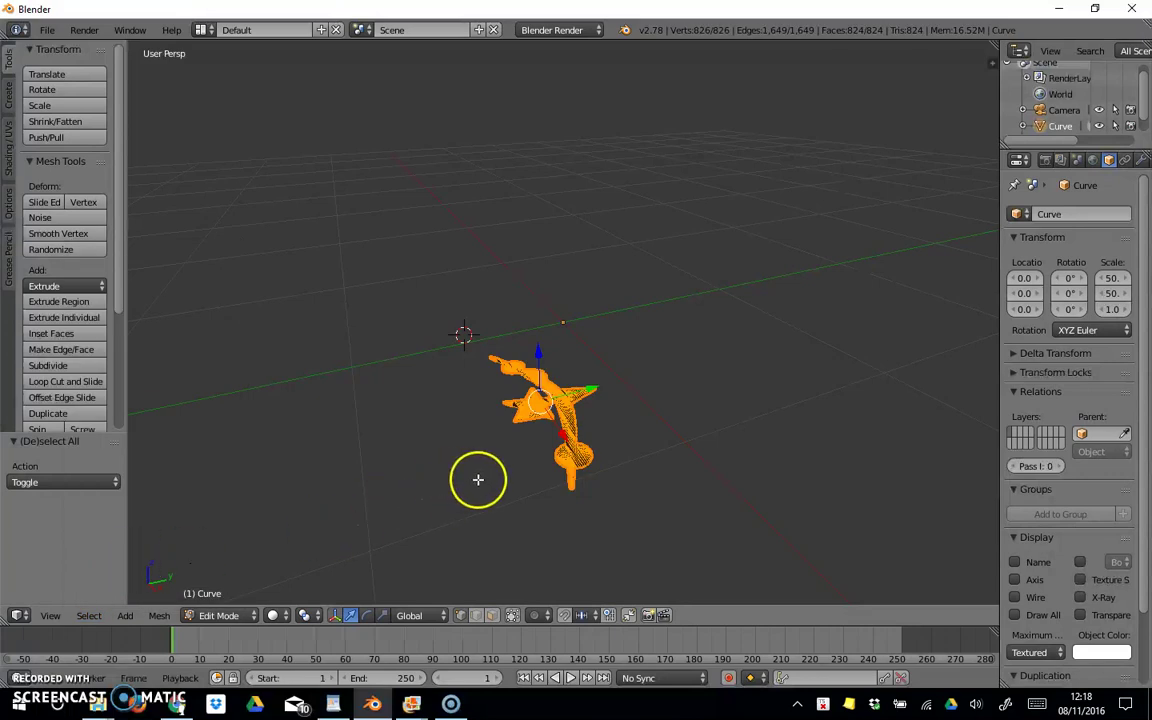
left_click(95, 287)
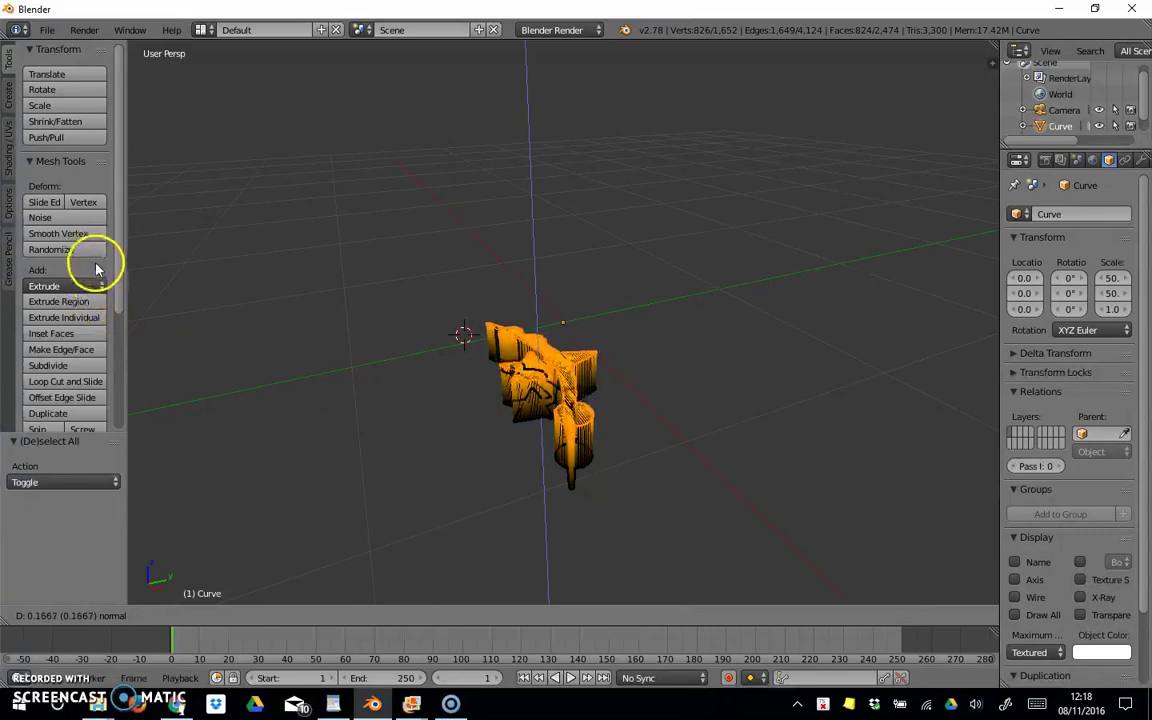
left_click(92, 258)
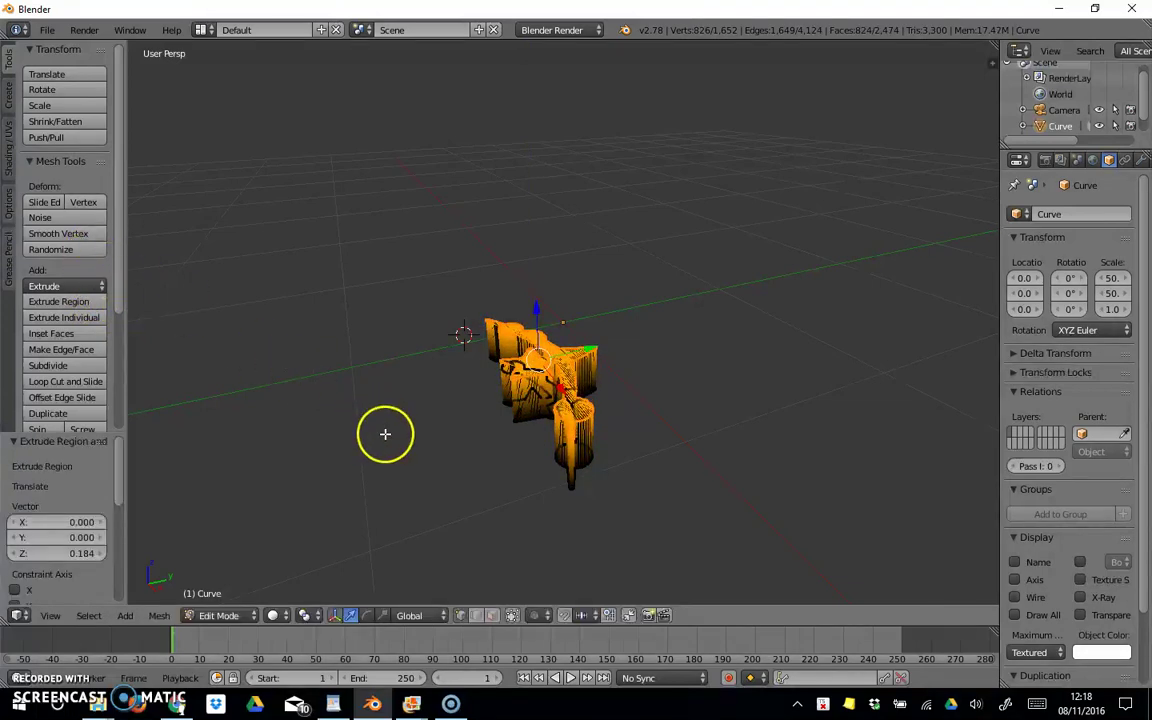
middle_click_drag(385, 433, 311, 417)
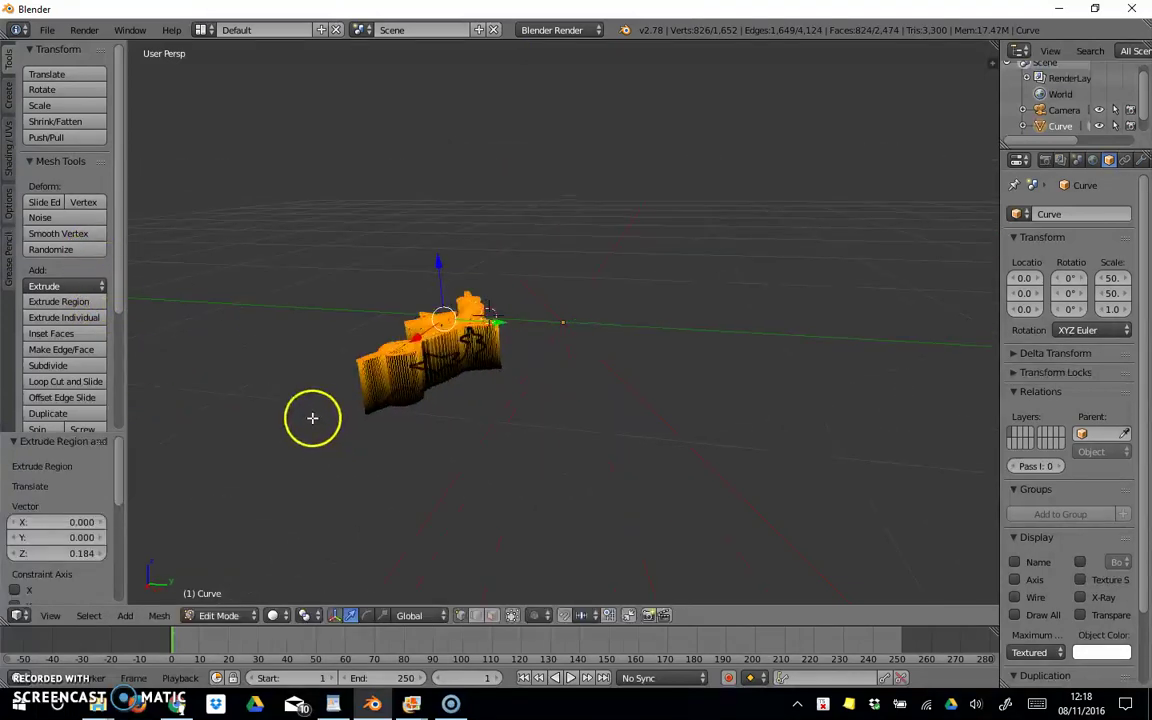
Step: Return the extruded shape to Object Mode
left_click(222, 617)
left_click(226, 596)
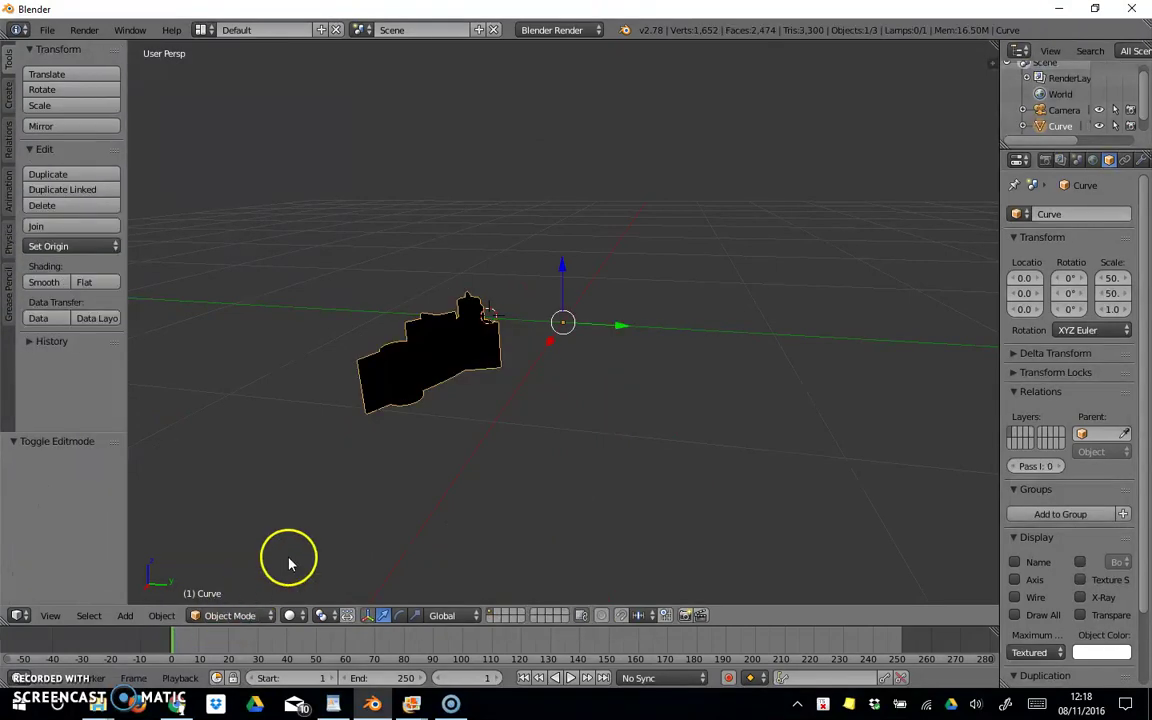
middle_click_drag(288, 565, 306, 525)
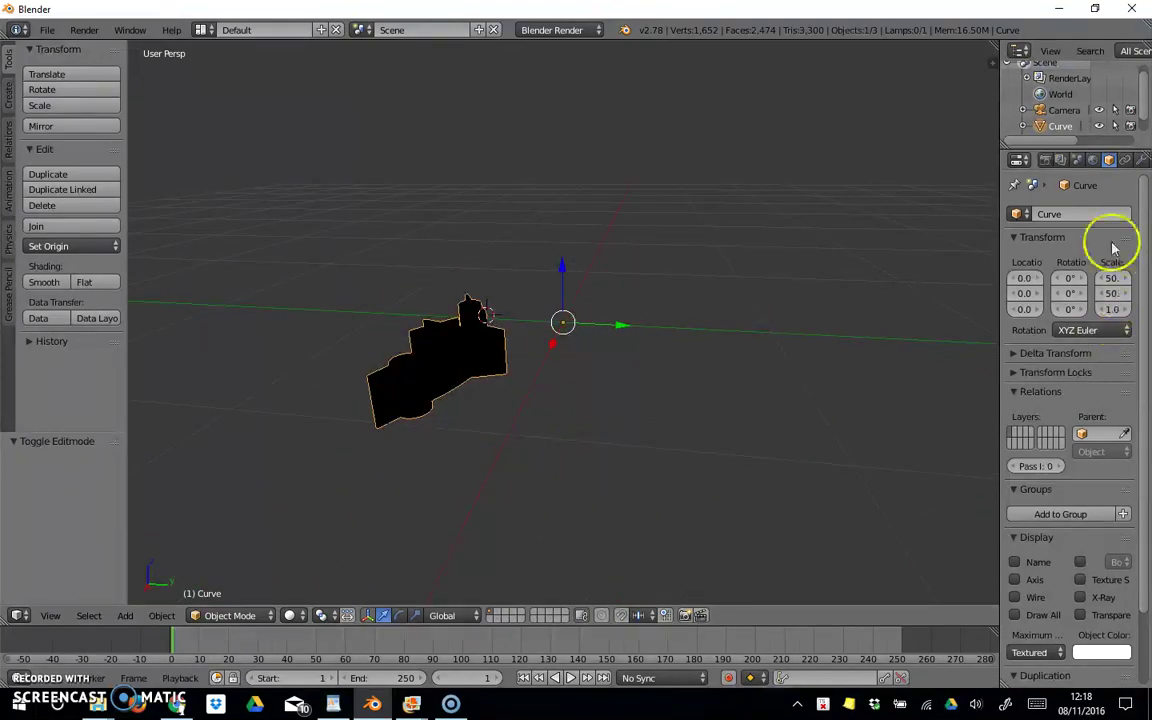
Step: Widen the properties area and change the SVGMat.001 material's diffuse colour to blue
left_click_drag(998, 198, 918, 198)
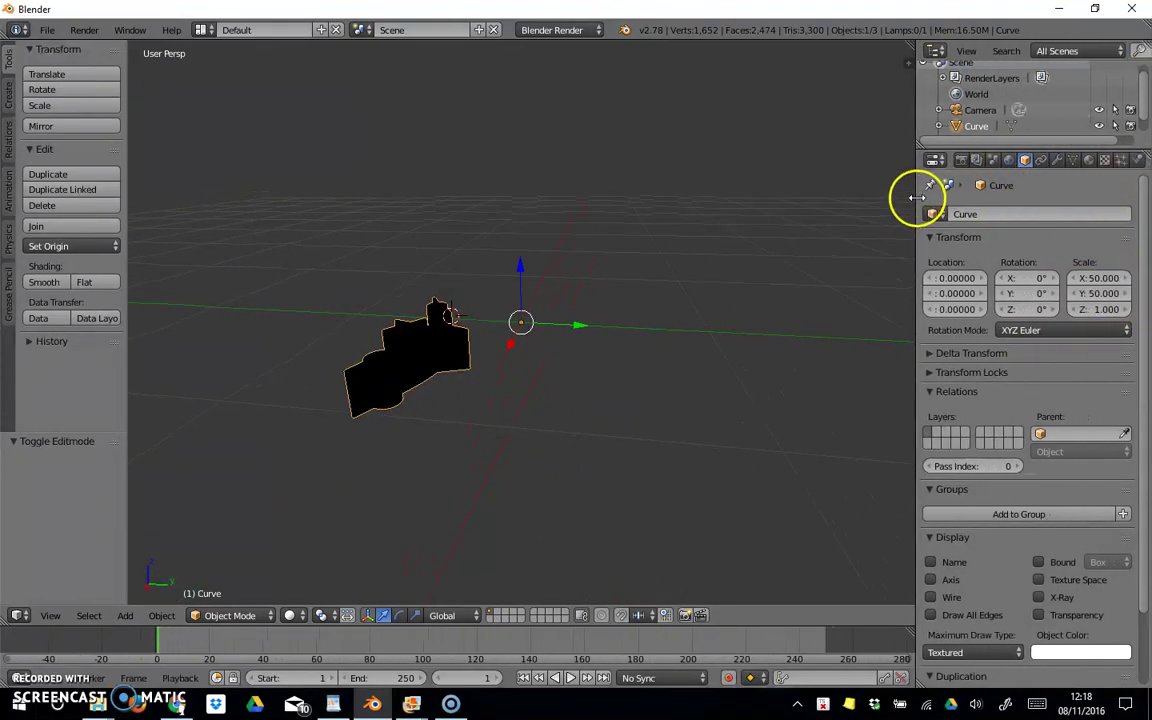
left_click(1089, 161)
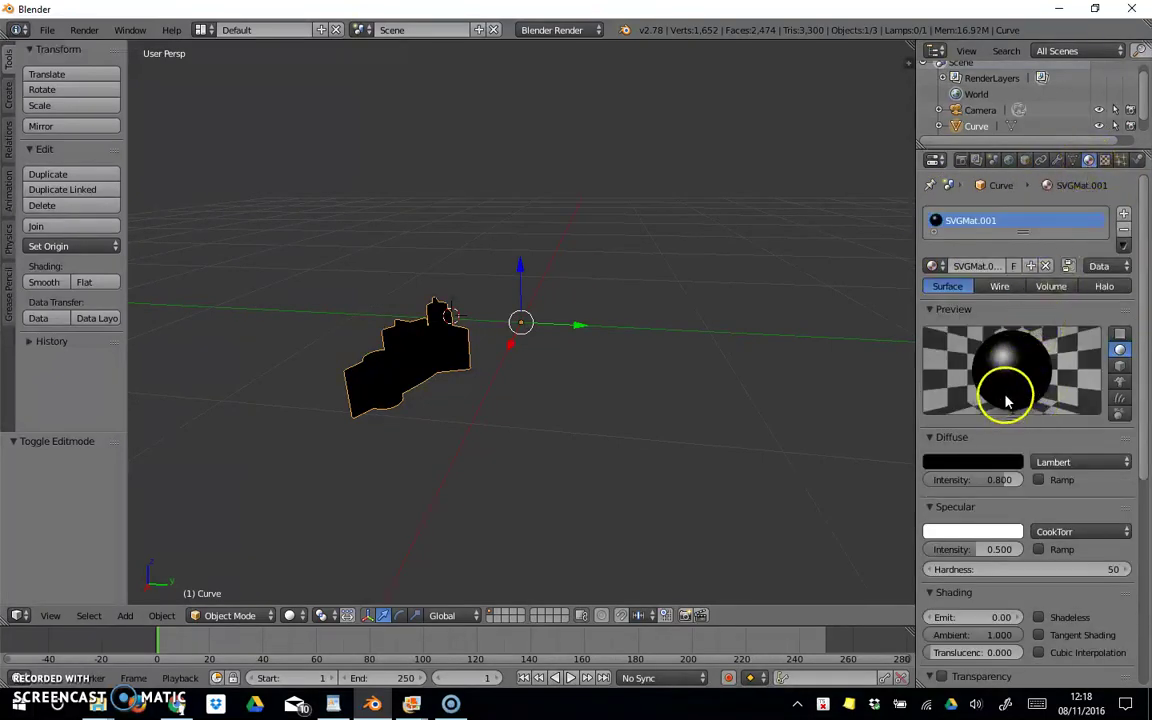
left_click(967, 462)
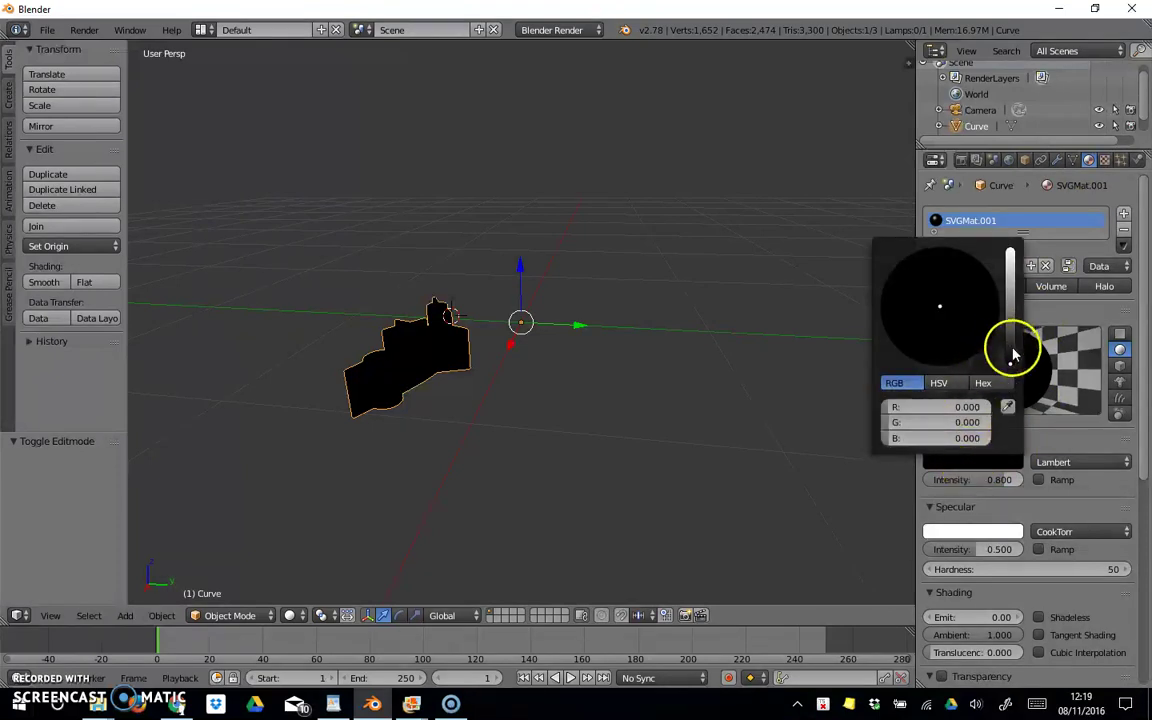
left_click_drag(1015, 342, 972, 280)
middle_click_drag(575, 432, 633, 422)
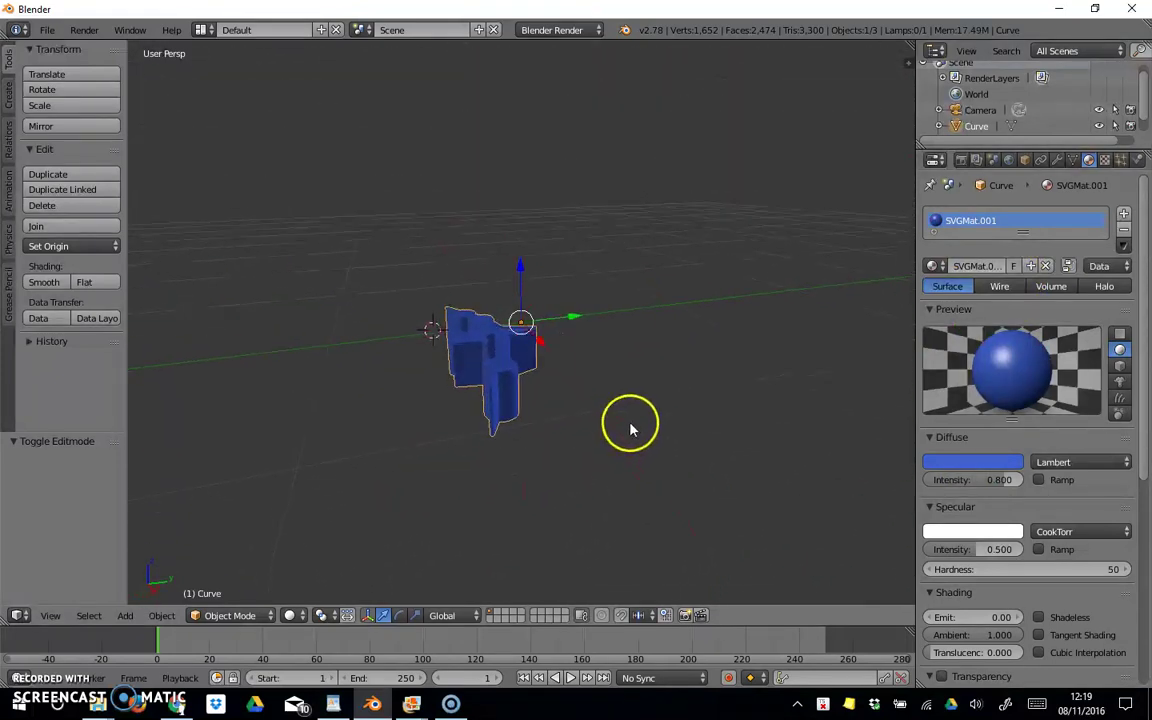
Step: Switch the blue extruded shape to Edit Mode and examine the density of its mesh
middle_click_drag(501, 458, 473, 483)
left_click(231, 617)
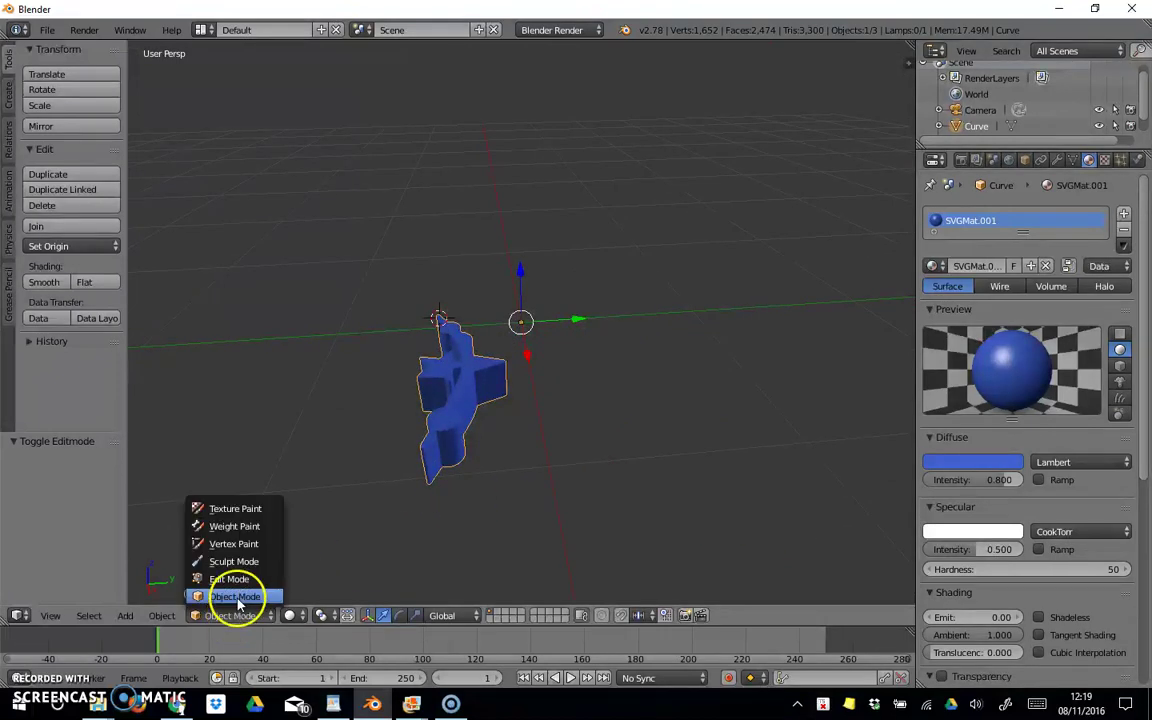
left_click(236, 587)
middle_click_drag(342, 561, 514, 481)
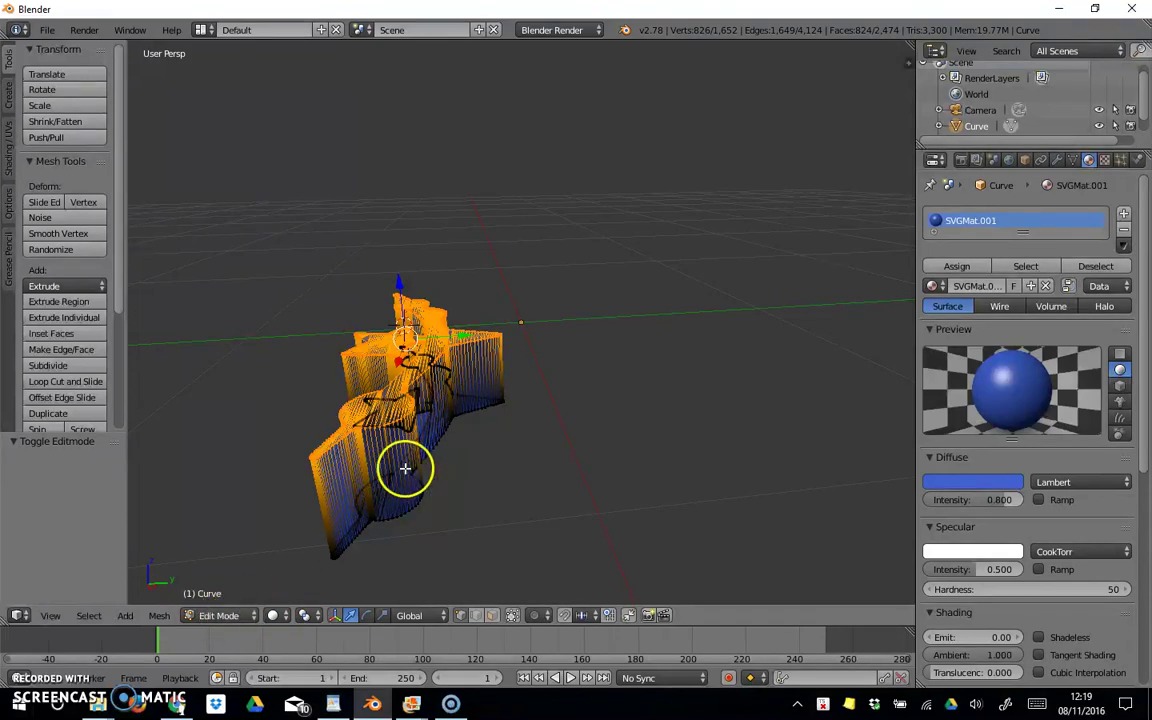
Step: Add a Decimate modifier in Collapse mode to the extruded shape and set its ratio to 0.25
left_click(1057, 162)
left_click(1048, 214)
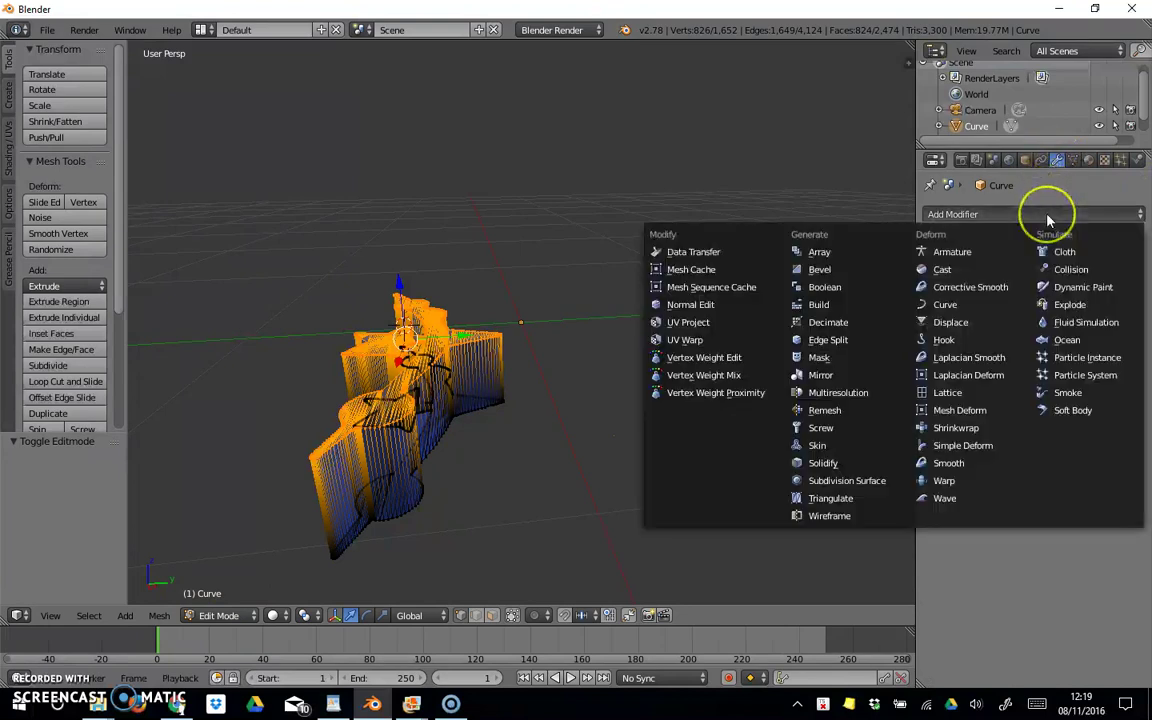
left_click(838, 324)
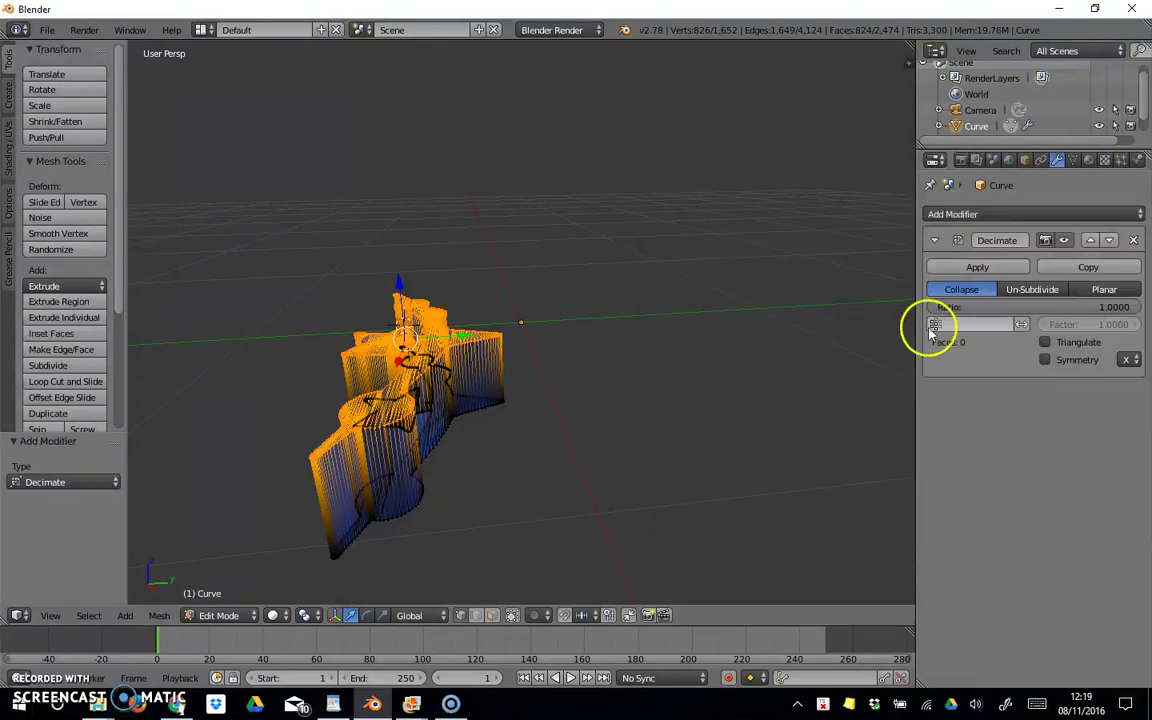
left_click(1103, 306)
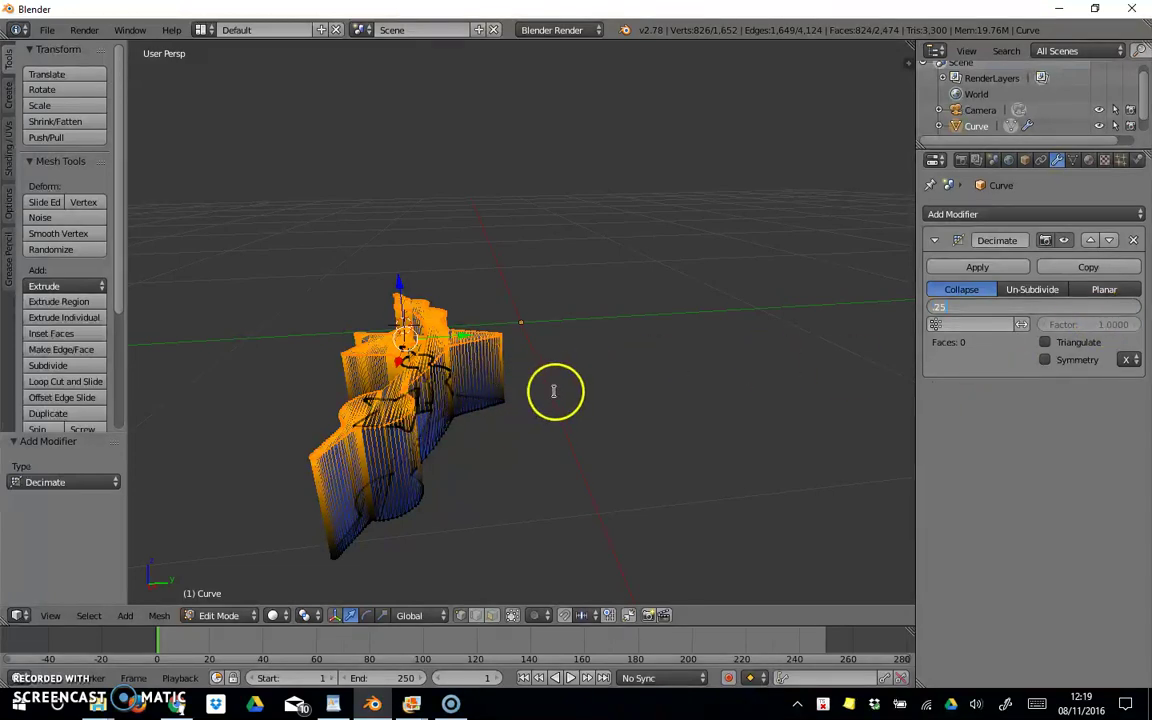
Step: Return the shape to Object Mode and apply the Decimate modifier
left_click(237, 614)
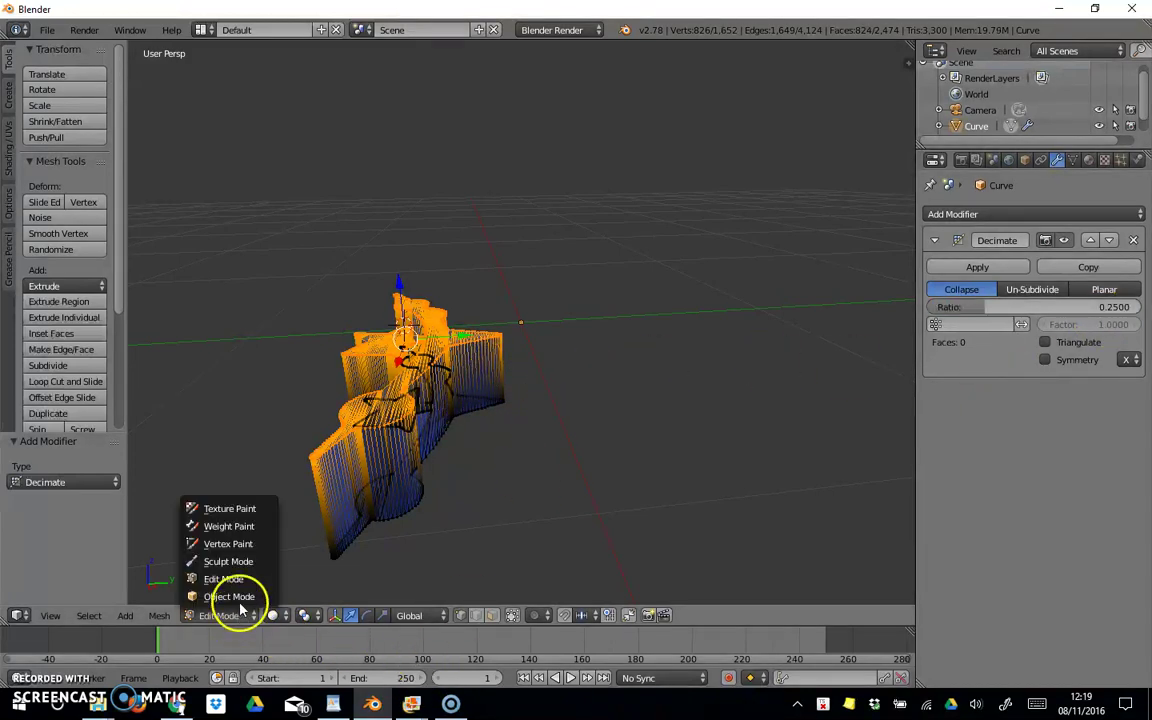
left_click(240, 597)
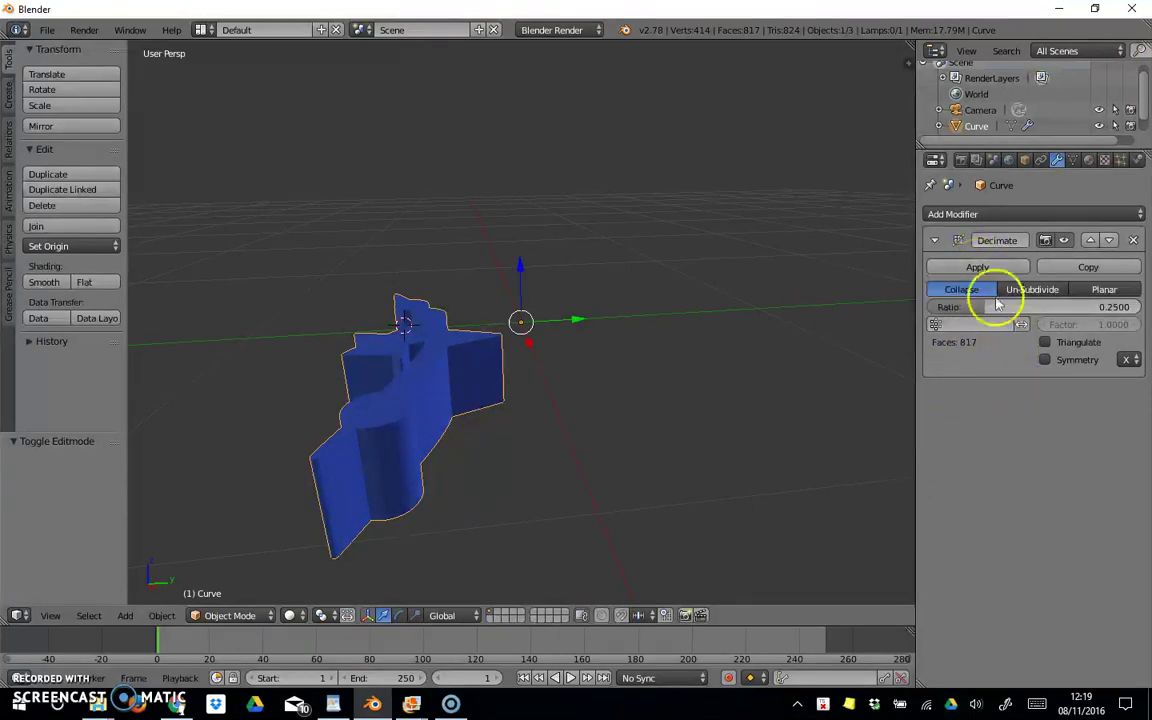
left_click(984, 268)
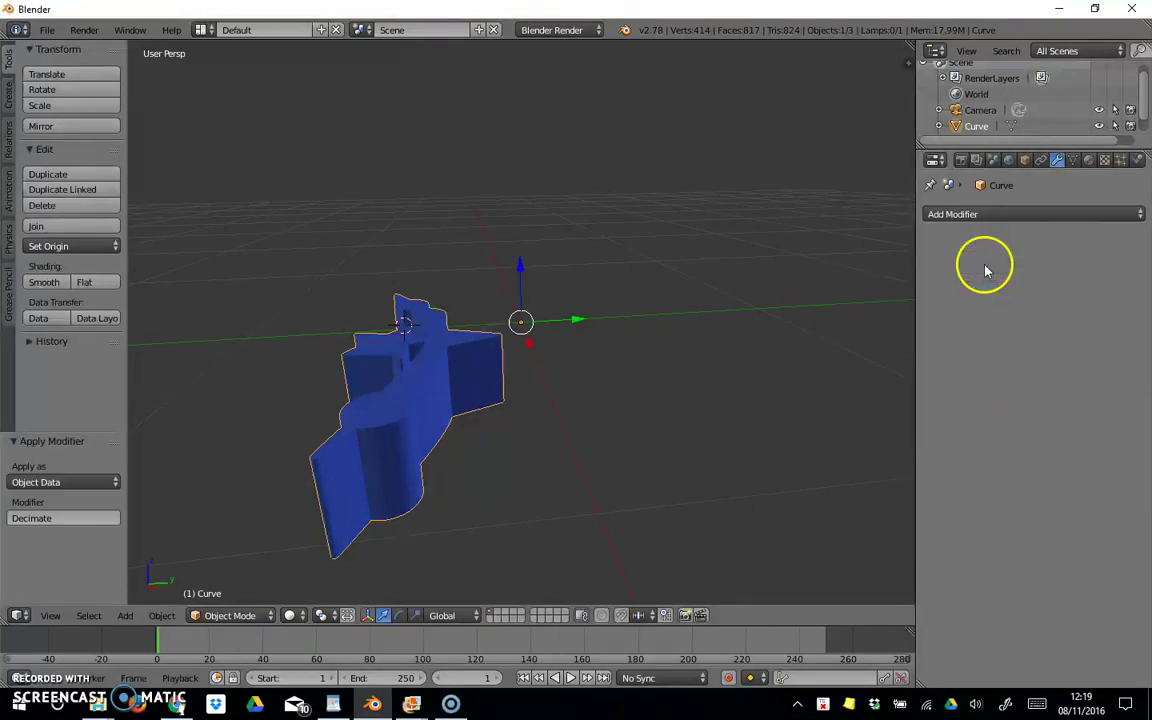
Step: Put the decimated shape back into Edit Mode and examine its simplified mesh
left_click(244, 612)
left_click(251, 579)
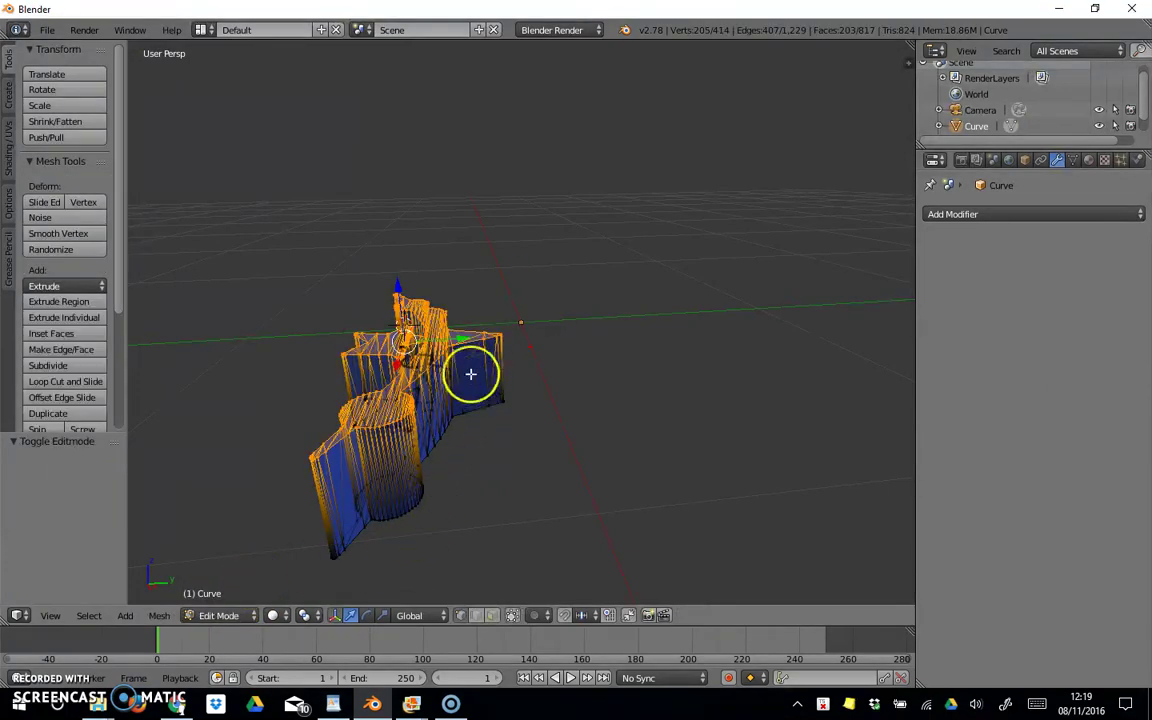
mouse_move(456, 432)
middle_mouse_down()
mouse_move(494, 455)
mouse_move(540, 429)
mouse_move(514, 453)
mouse_move(462, 427)
mouse_move(463, 404)
mouse_move(471, 437)
mouse_move(571, 414)
mouse_move(537, 437)
mouse_move(507, 411)
mouse_move(489, 437)
middle_mouse_up()
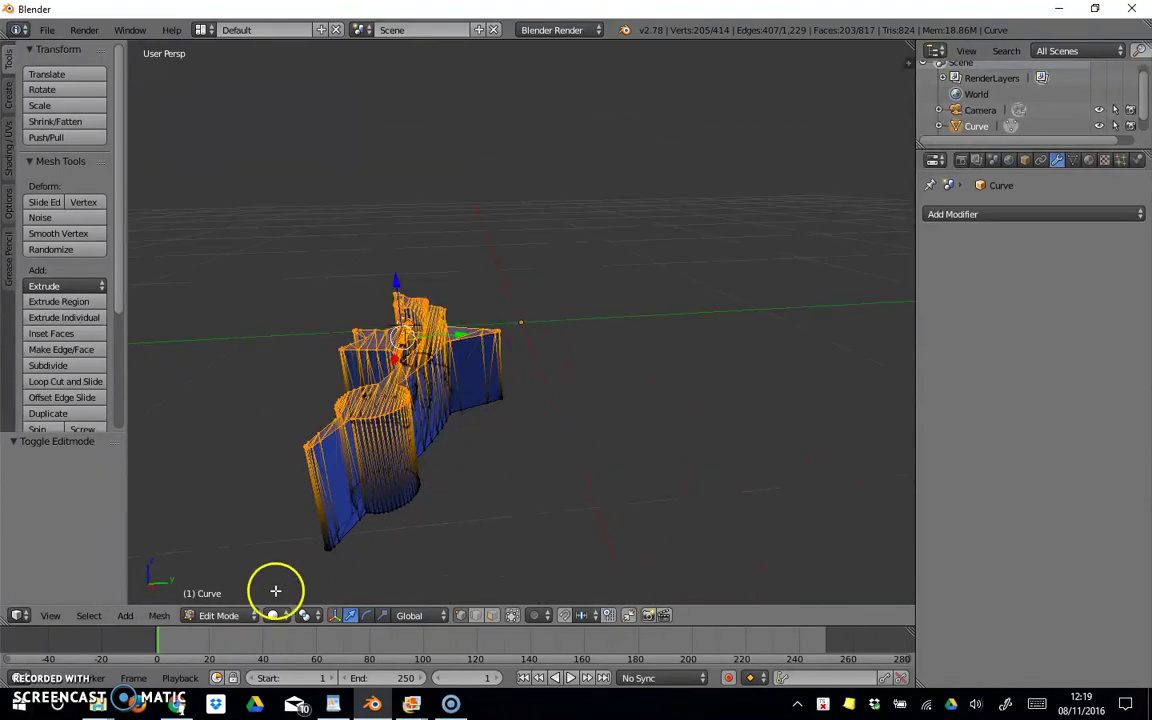